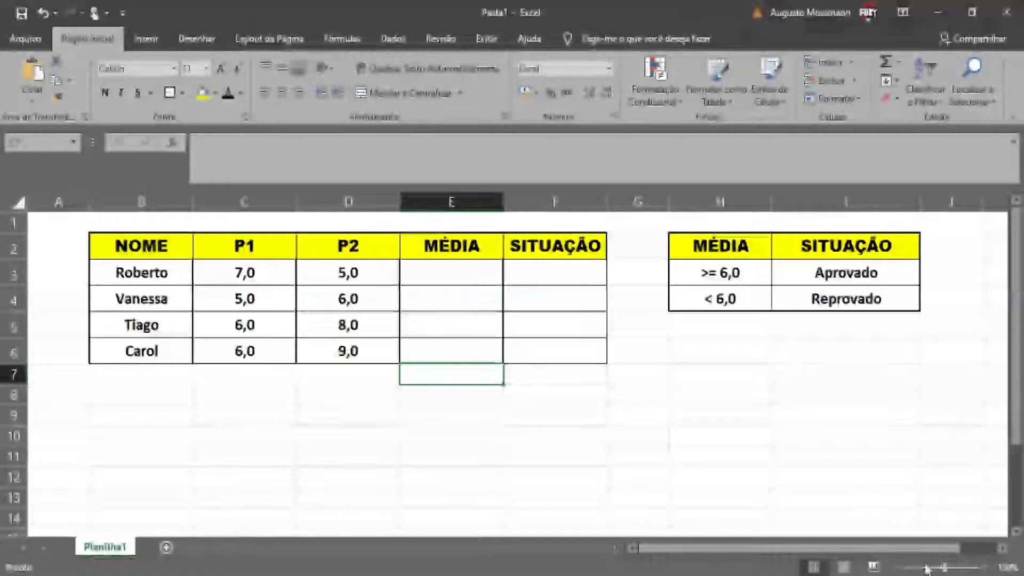
click(896, 566)
click(897, 566)
click(897, 566)
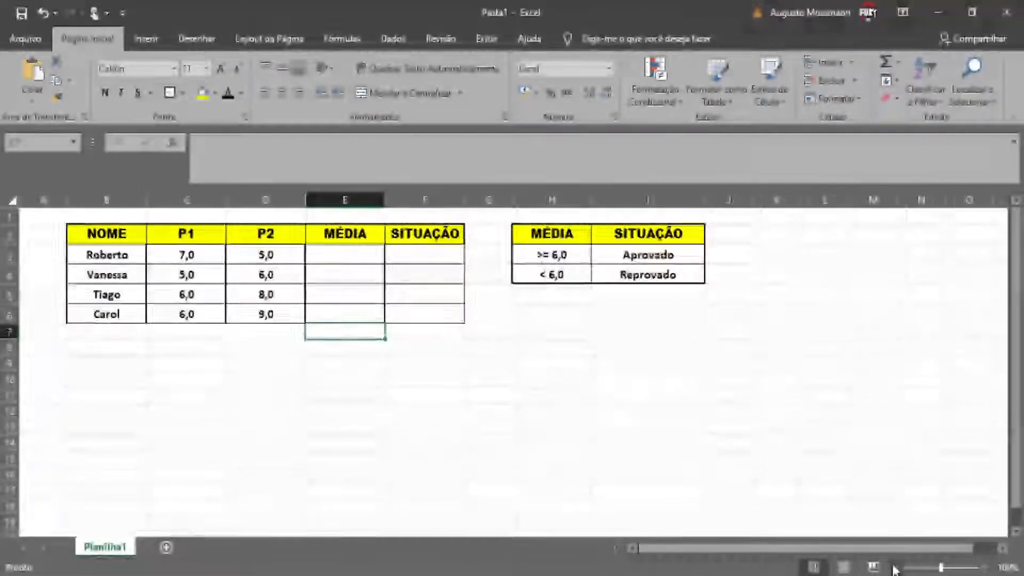
click(986, 567)
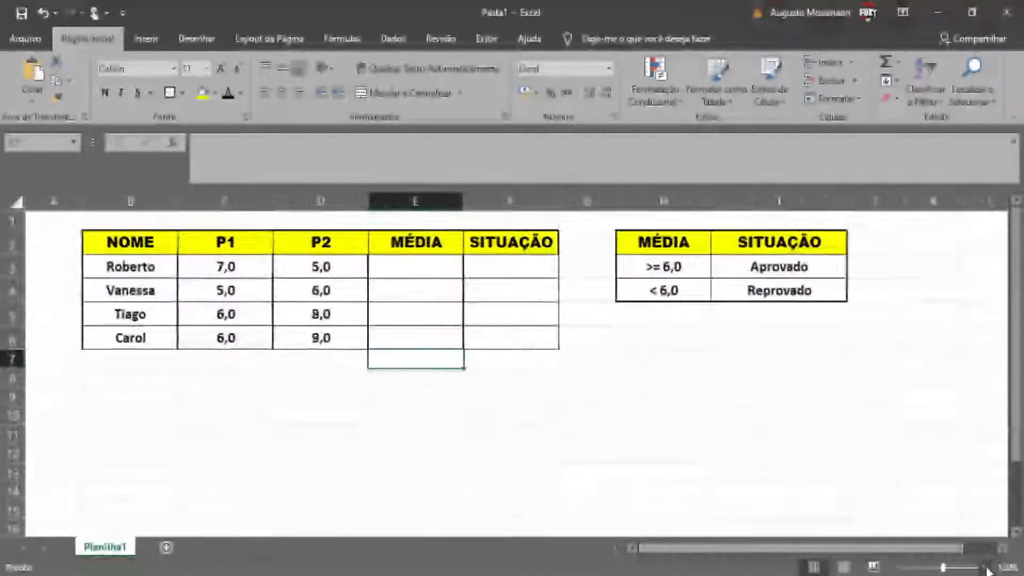
click(986, 568)
click(986, 567)
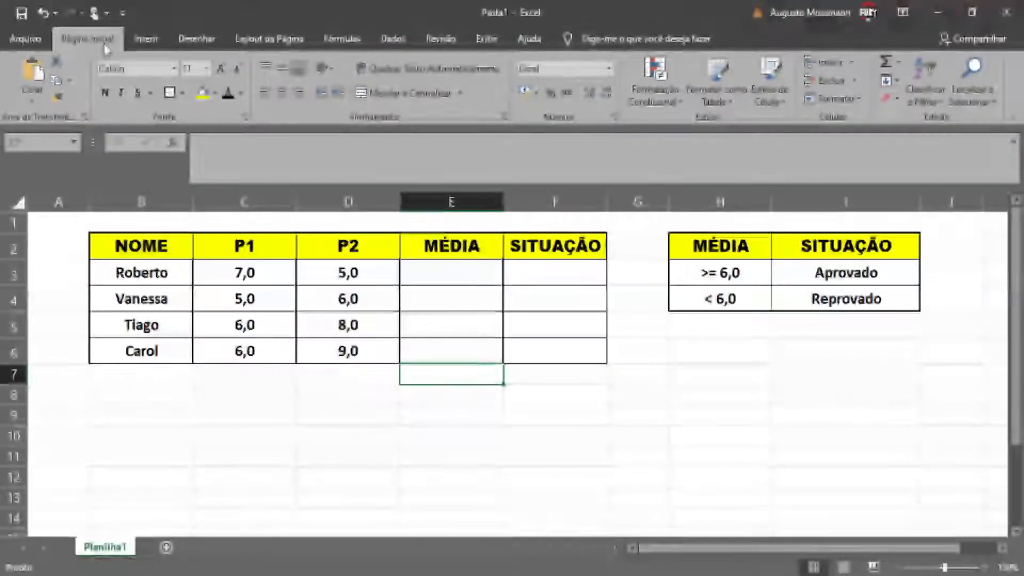
click(138, 41)
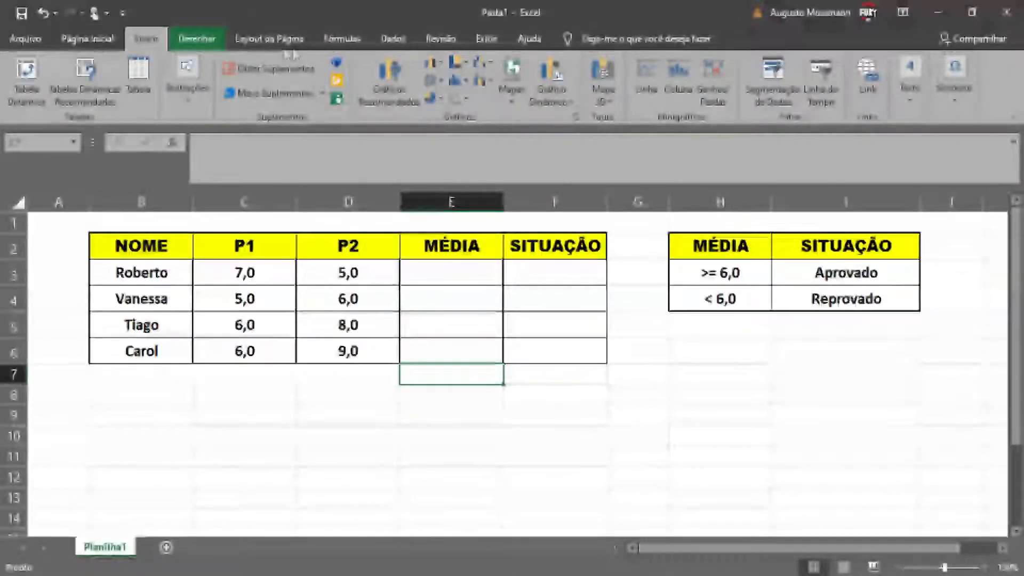
click(199, 42)
click(265, 42)
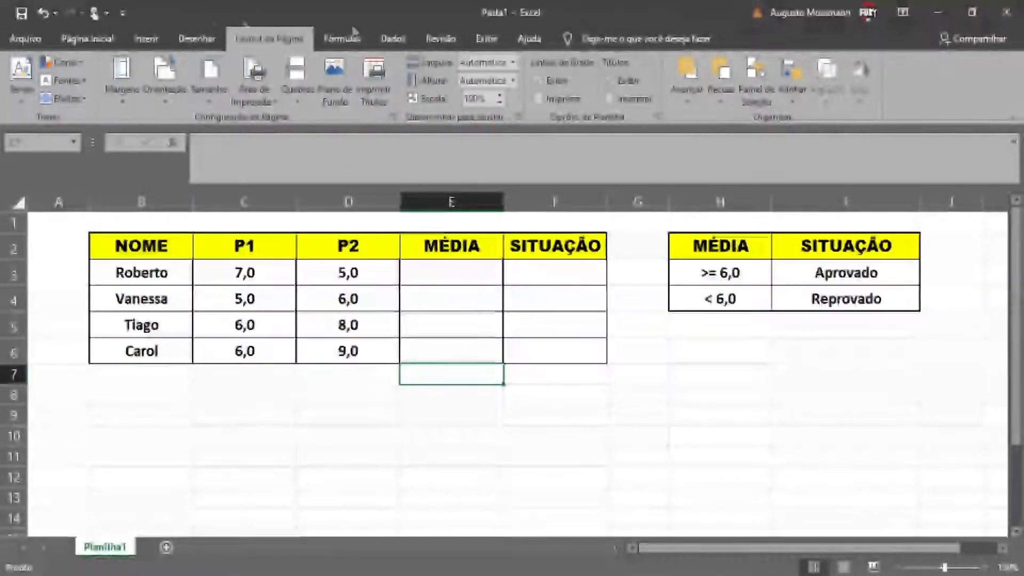
click(42, 43)
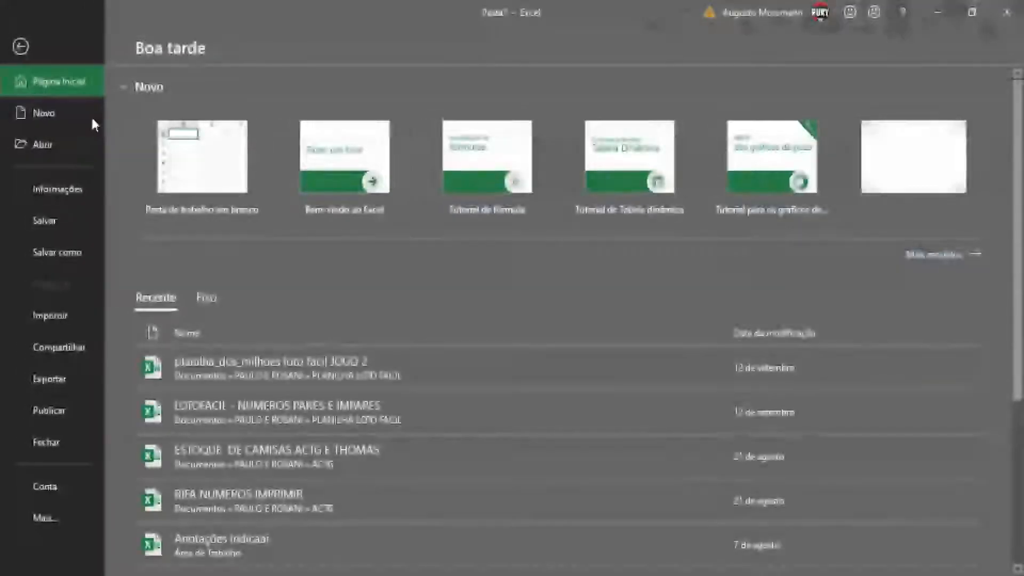
key(Escape)
click(81, 49)
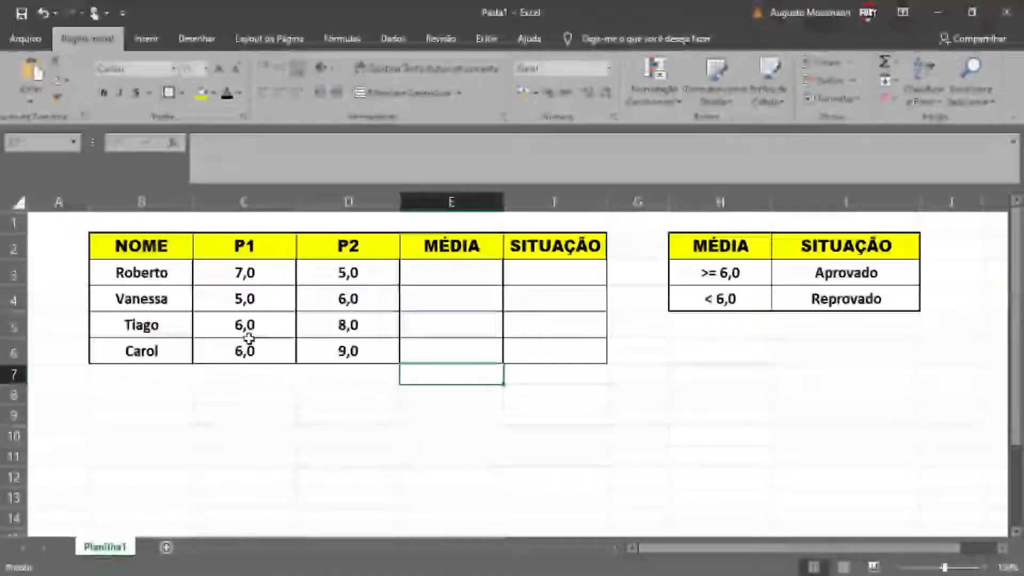
Examine the layout of the student grade table in B2:F6 and the approval criteria table in H2:I4
click(115, 250)
drag(94, 243, 555, 350)
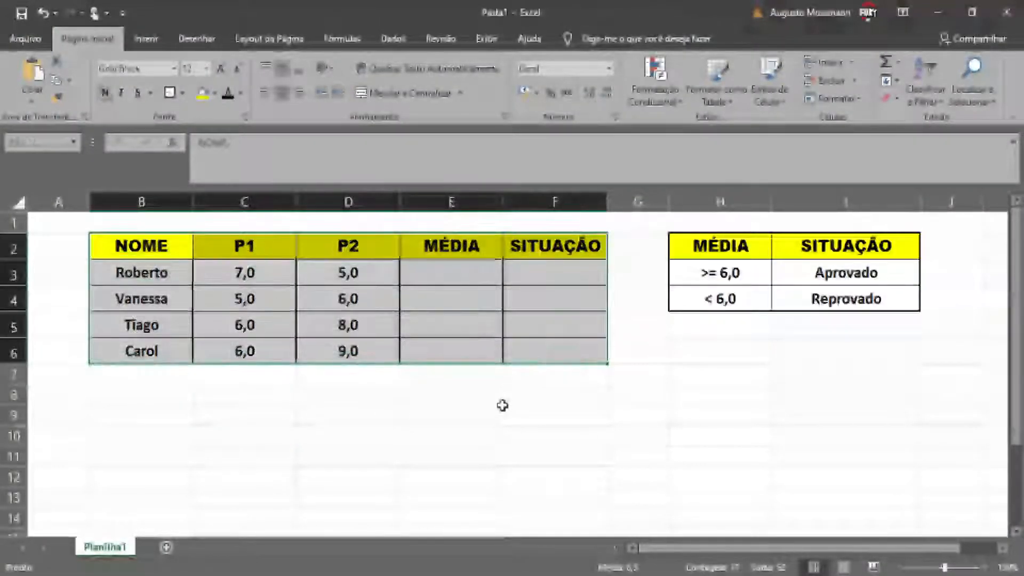
click(134, 228)
click(74, 240)
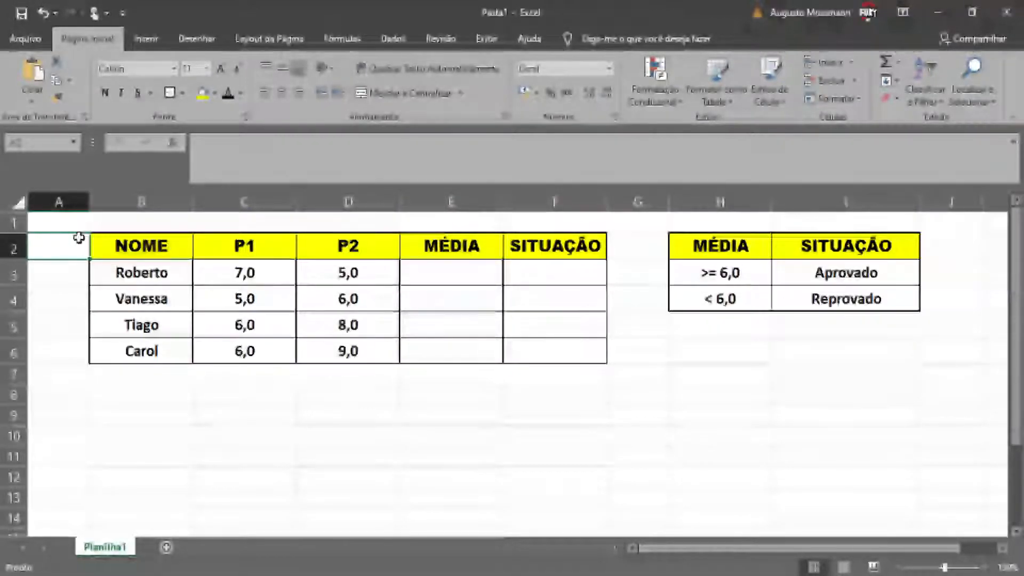
click(163, 243)
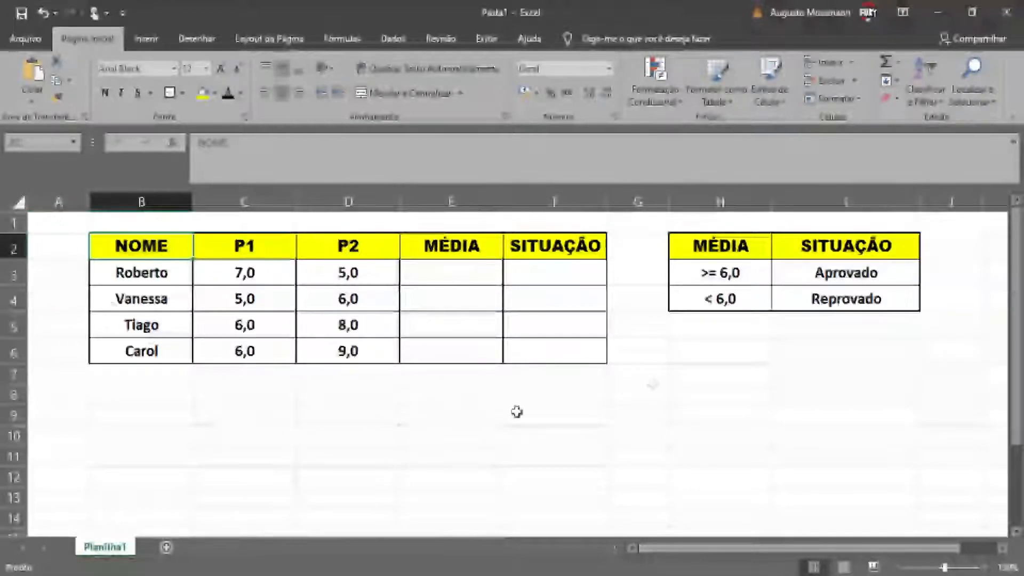
click(774, 399)
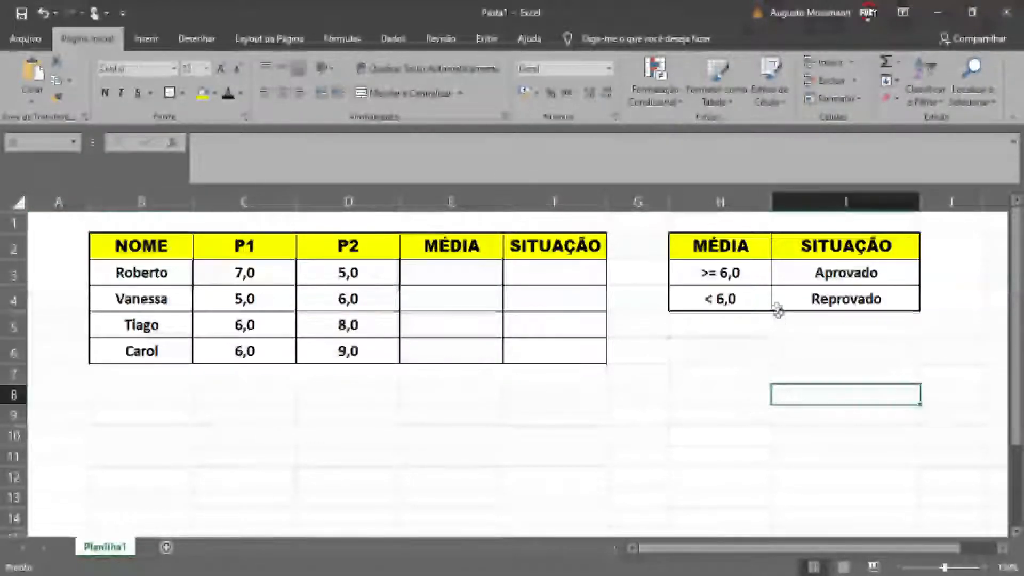
click(790, 302)
click(746, 300)
click(663, 431)
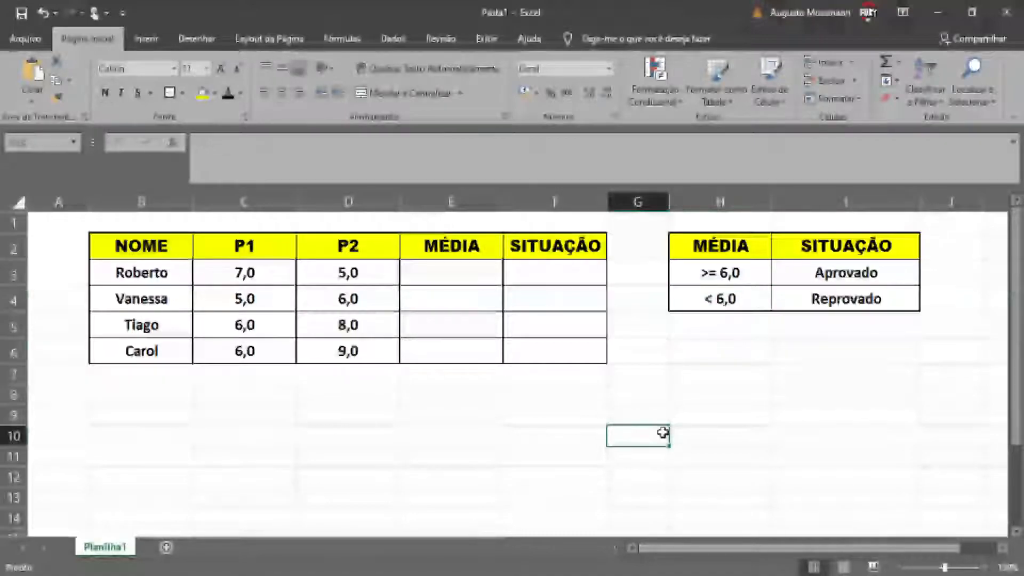
Examine the name, P1 and P2 columns whose grades feed the MÉDIA column
click(434, 275)
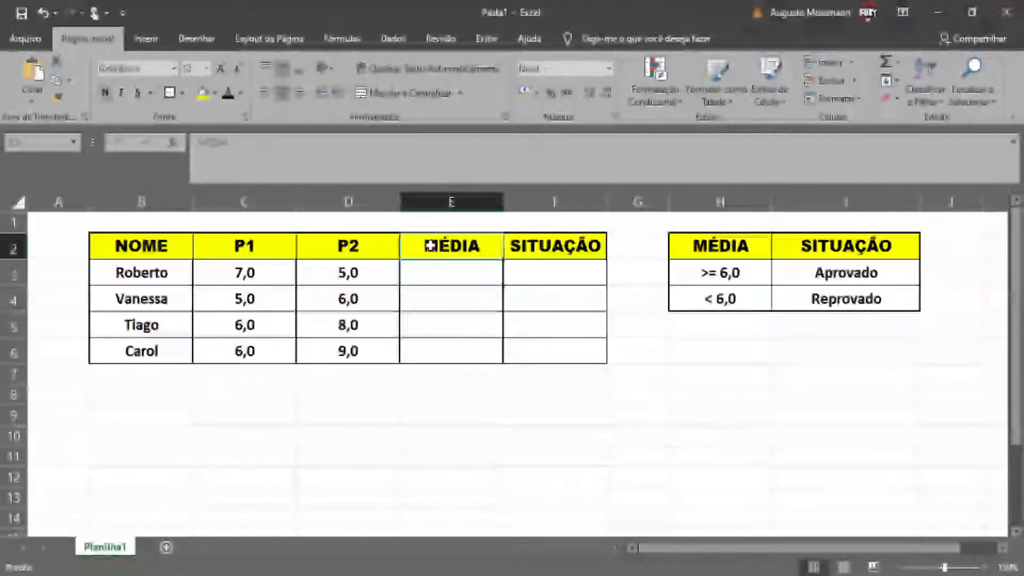
drag(183, 269, 370, 361)
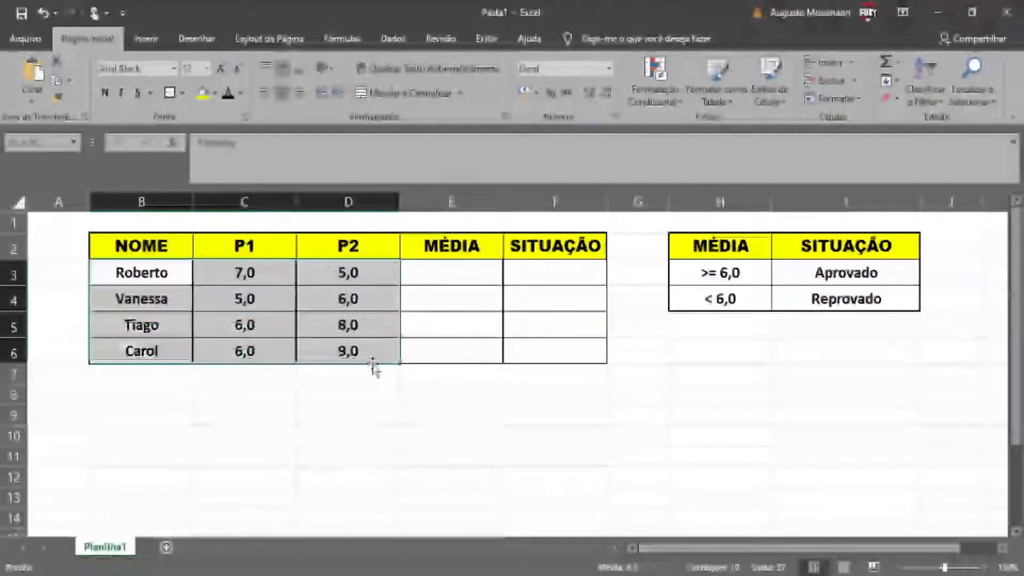
click(322, 427)
click(149, 299)
drag(149, 298, 148, 358)
drag(236, 263, 237, 368)
drag(352, 271, 391, 350)
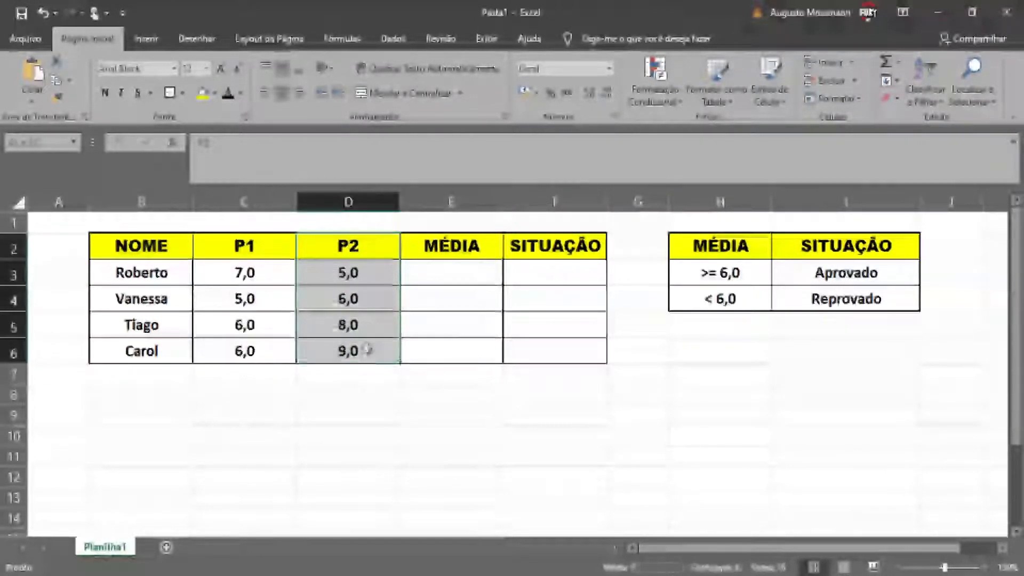
click(342, 433)
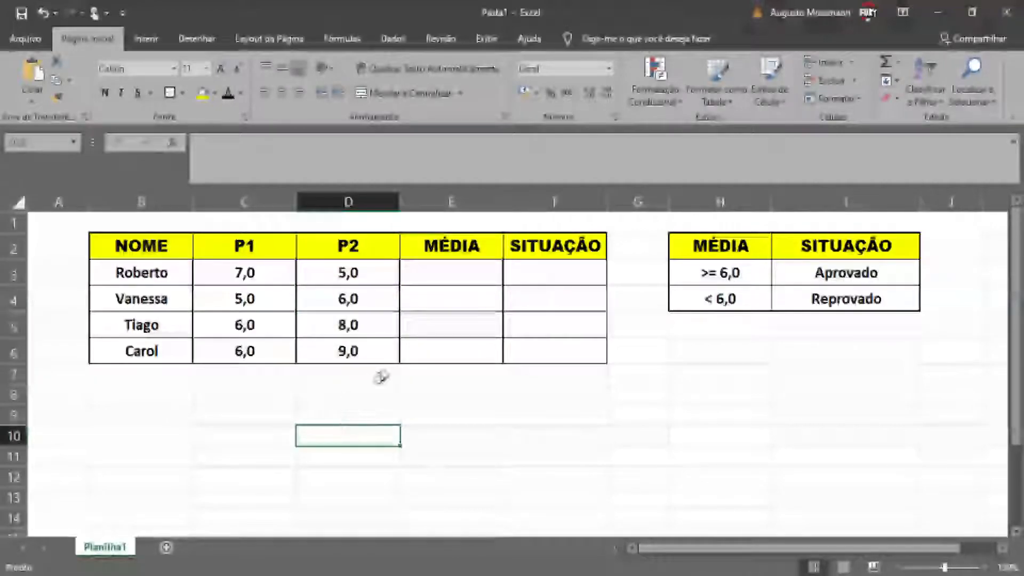
Calculate the first student's average in E3 with the formula =média(C3:D3)
click(462, 270)
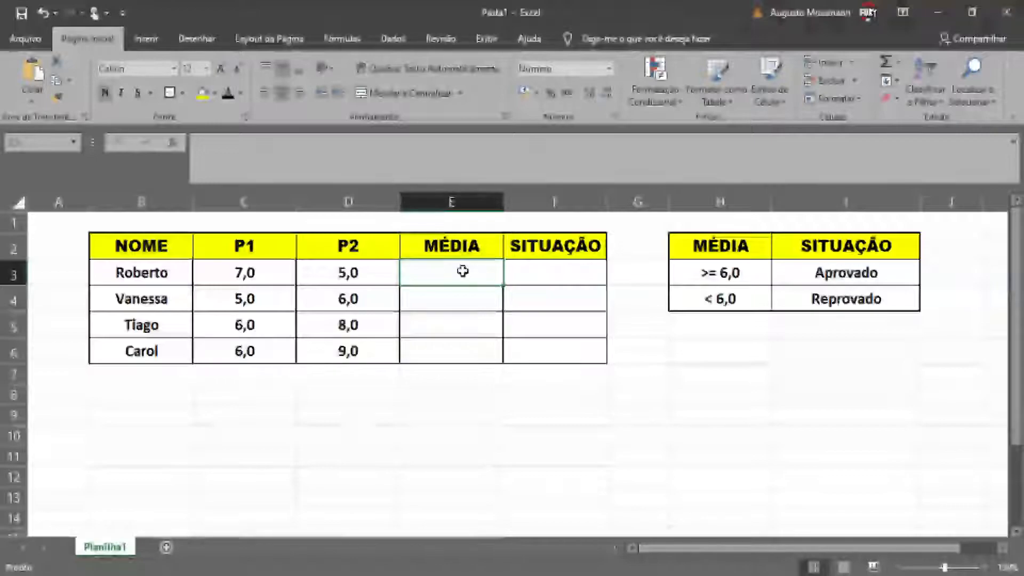
text(=méd)
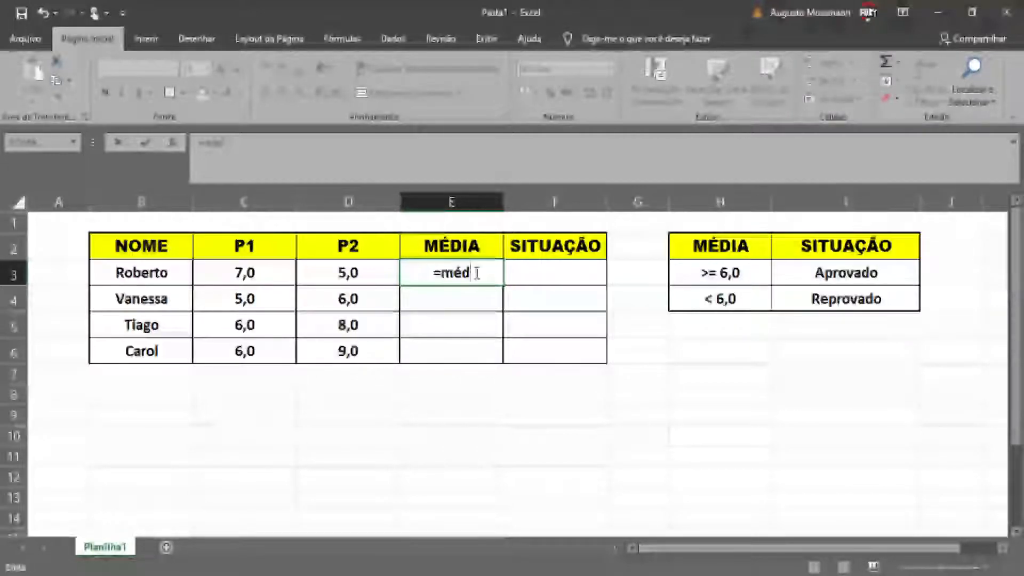
text(ia)
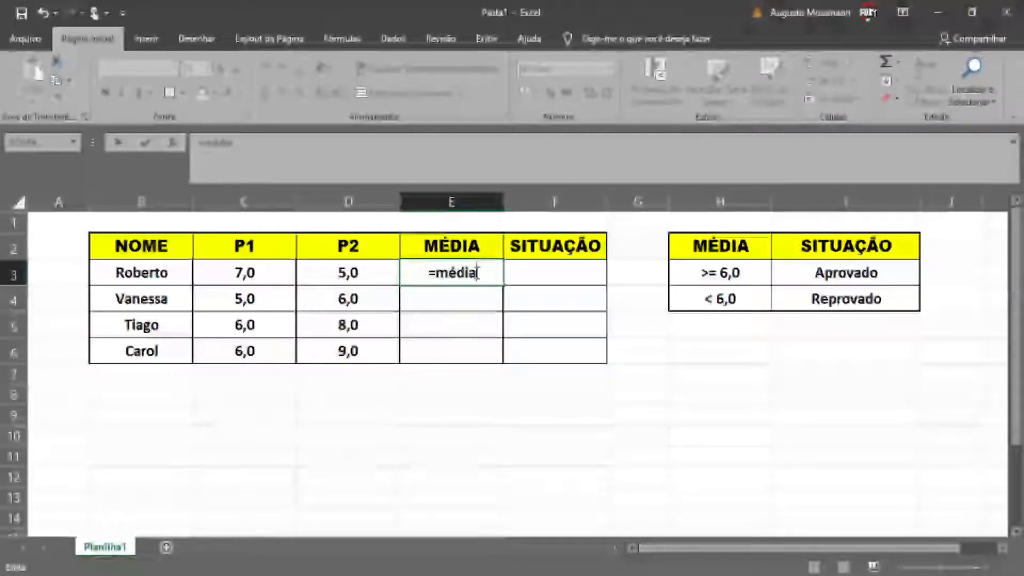
text(()
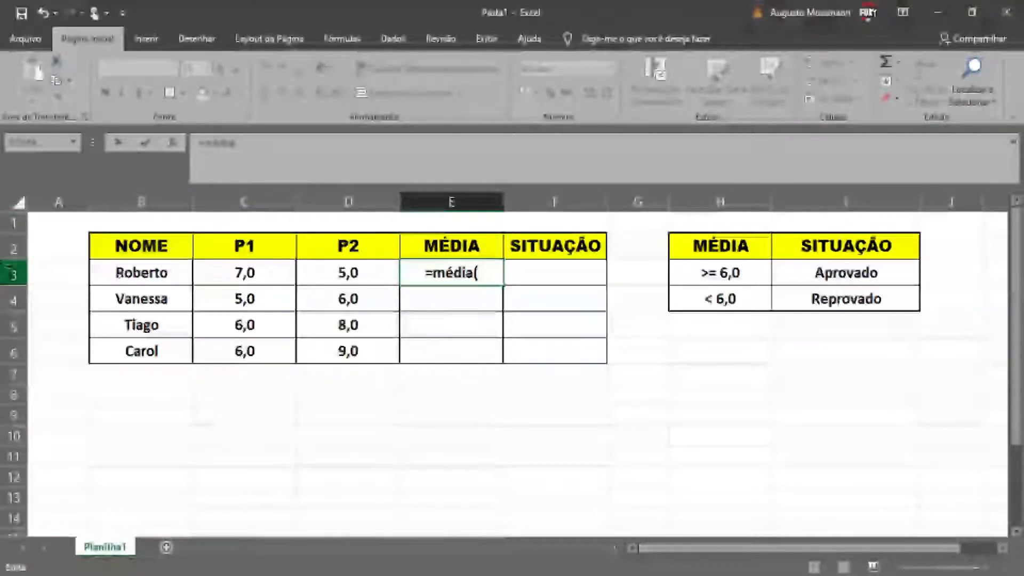
text(C3)
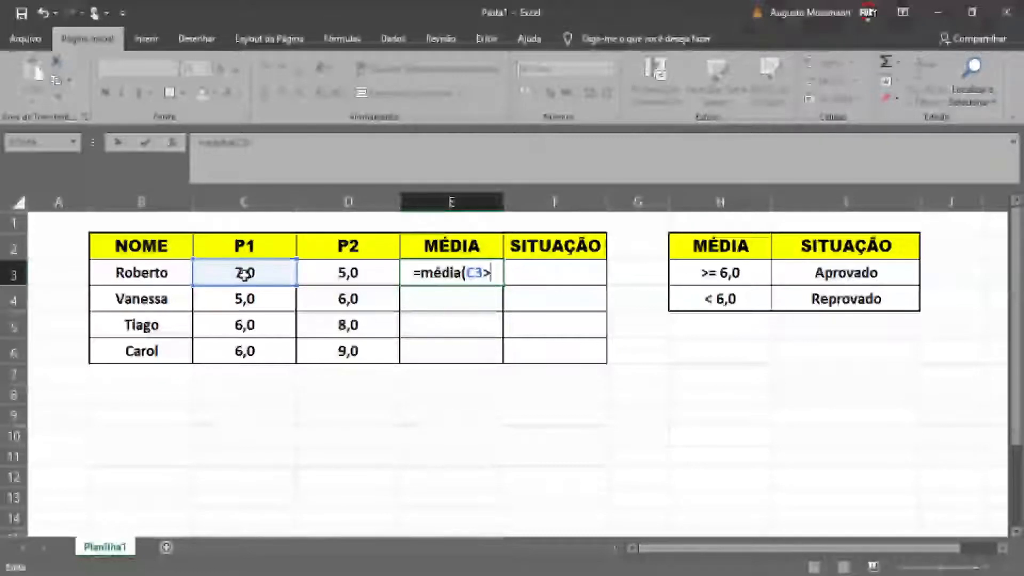
text(:)
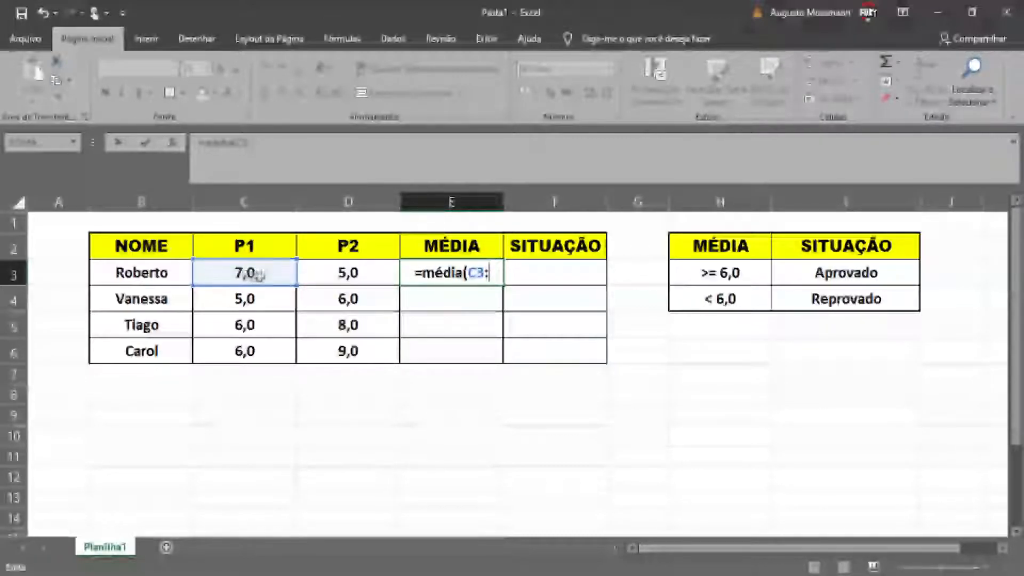
click(331, 274)
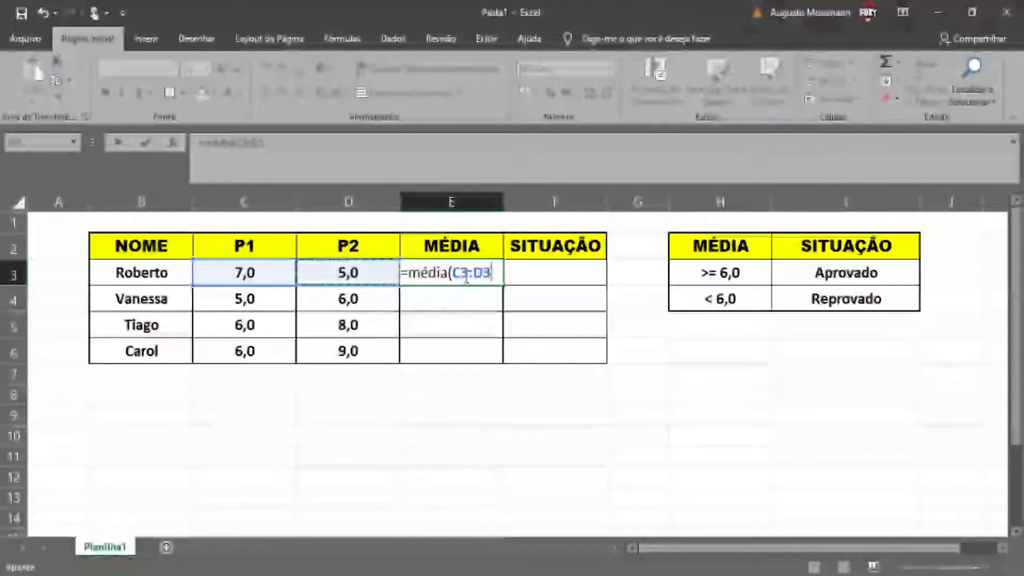
text())
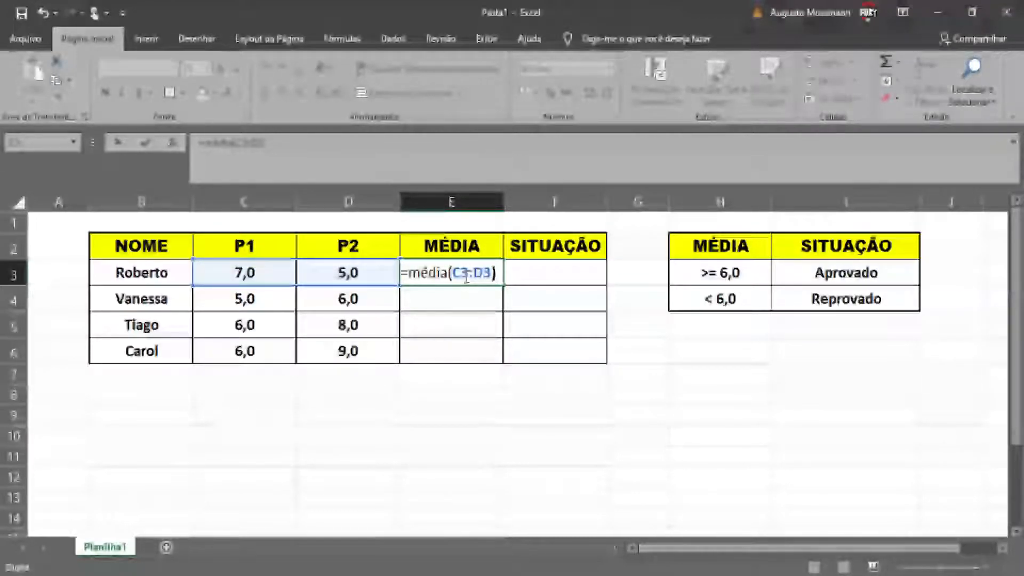
key(Return)
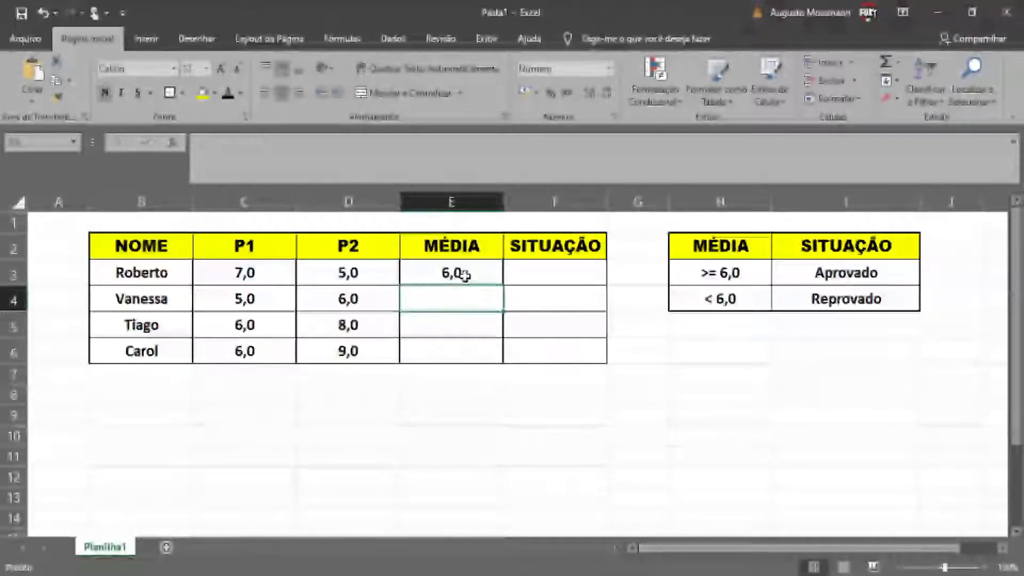
Review the average formula in E3 and copy it down the MÉDIA column through E6
click(465, 274)
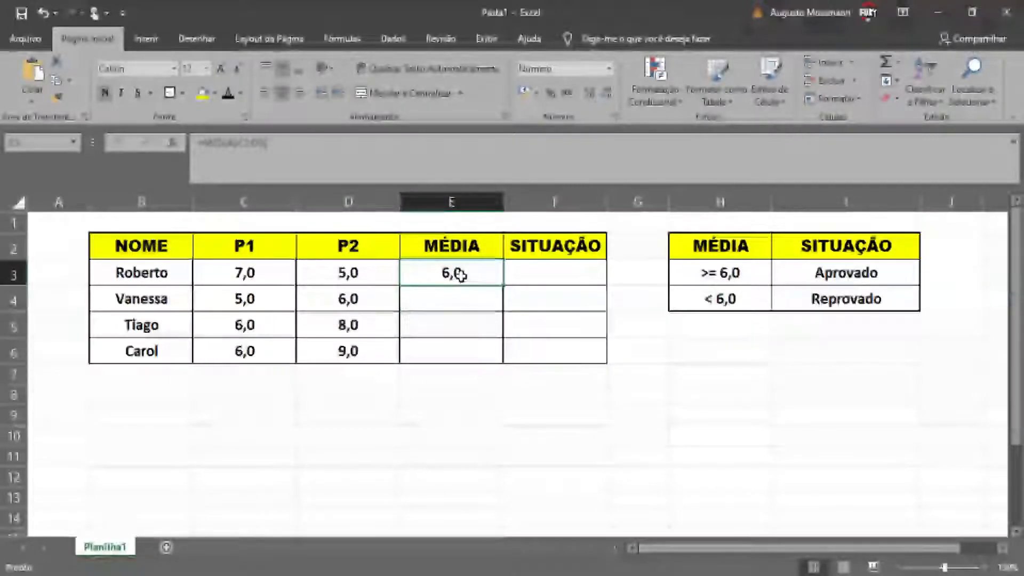
drag(283, 146, 206, 146)
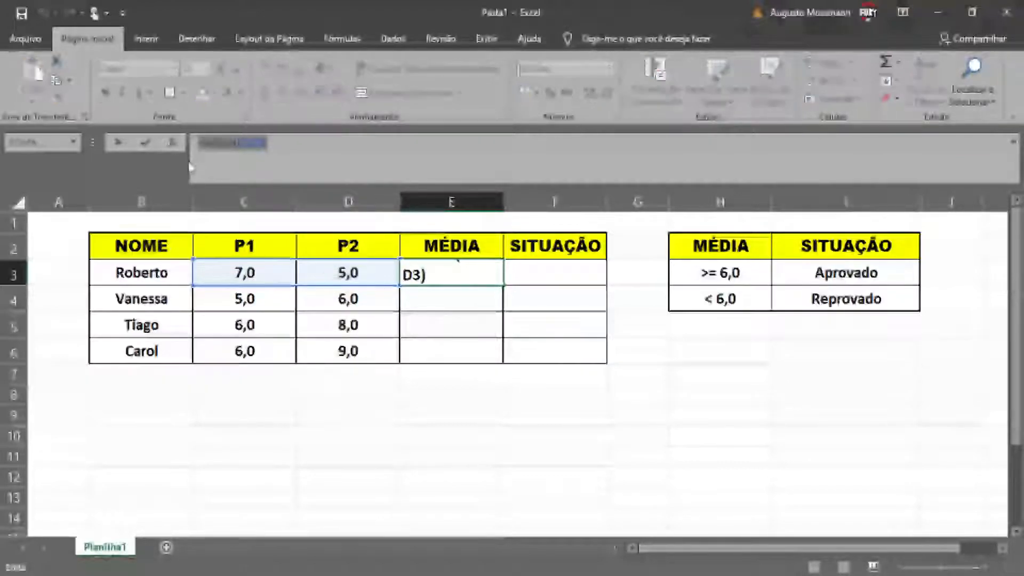
click(206, 146)
click(279, 148)
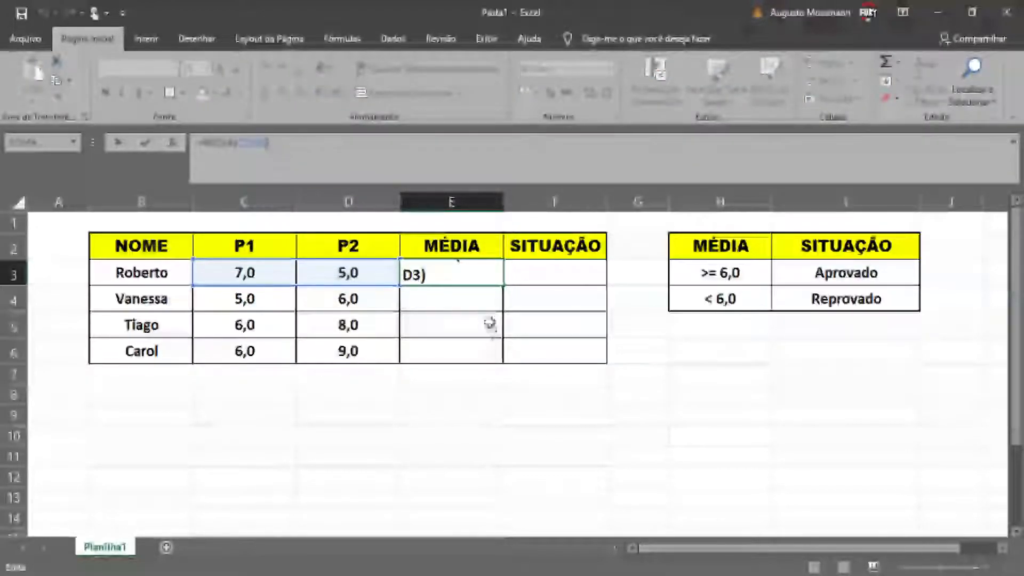
click(470, 275)
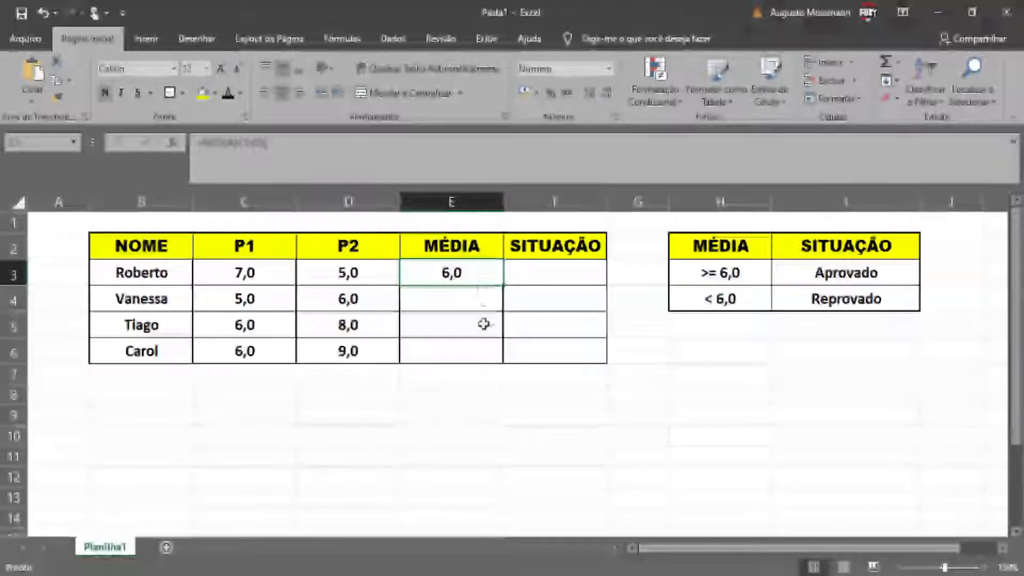
click(460, 301)
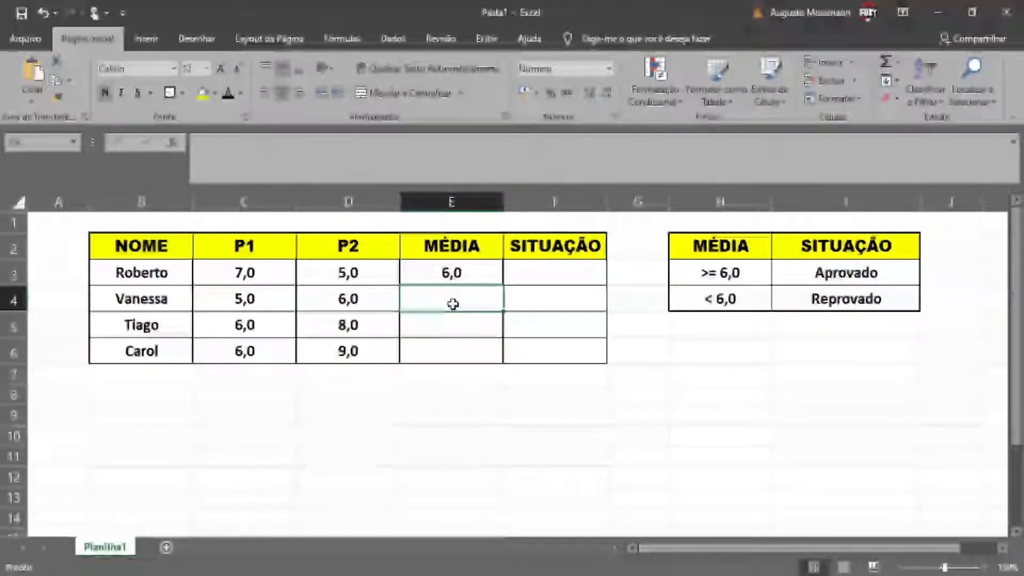
click(461, 280)
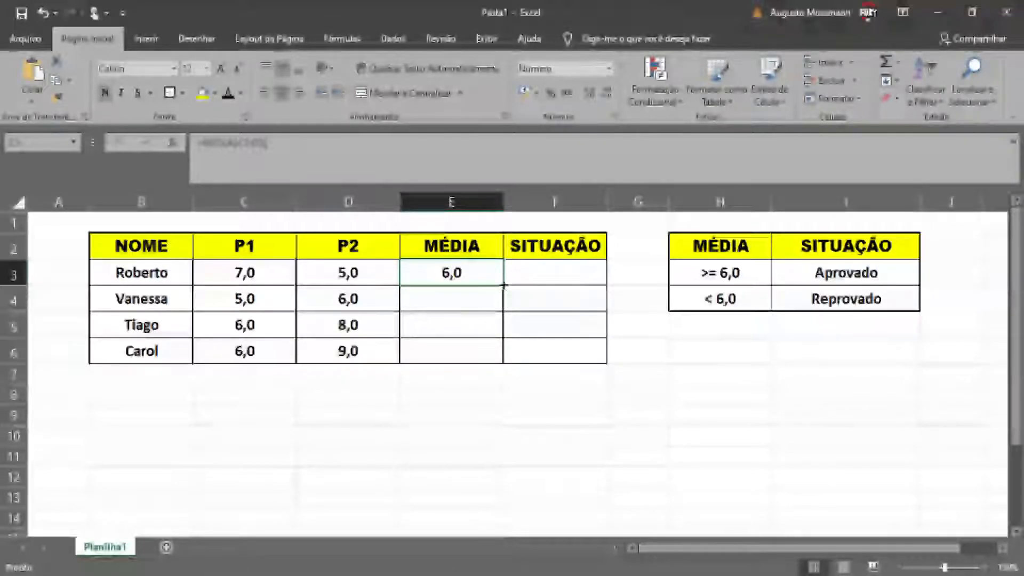
drag(503, 286, 504, 363)
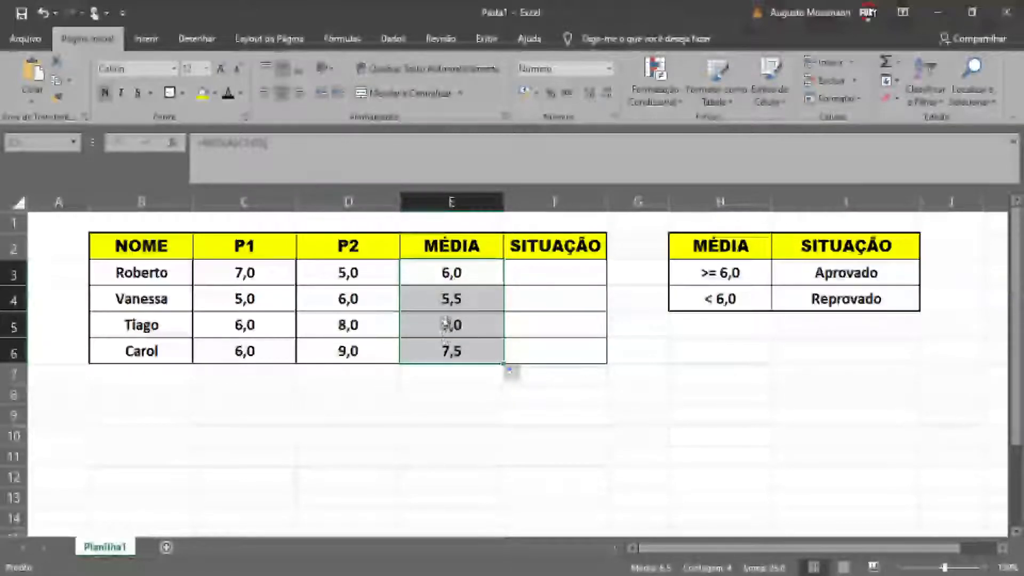
Highlight the first student's average in E3 with a yellow fill
click(427, 272)
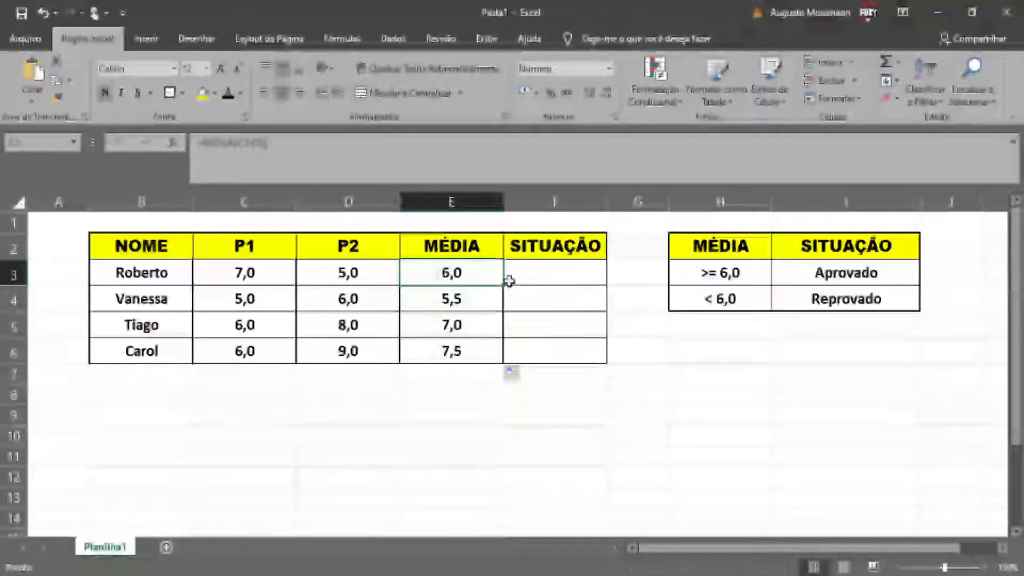
click(448, 300)
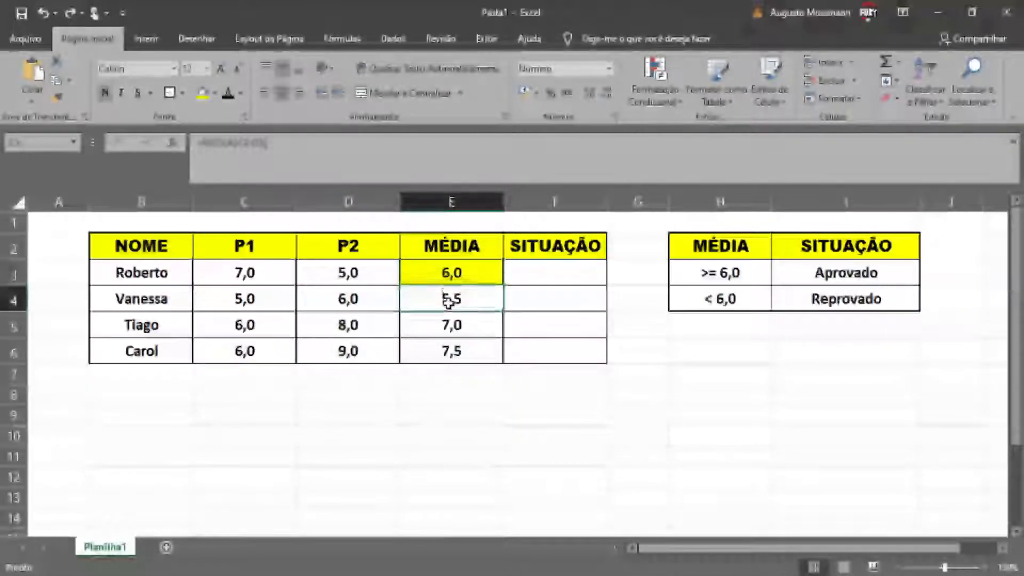
click(457, 274)
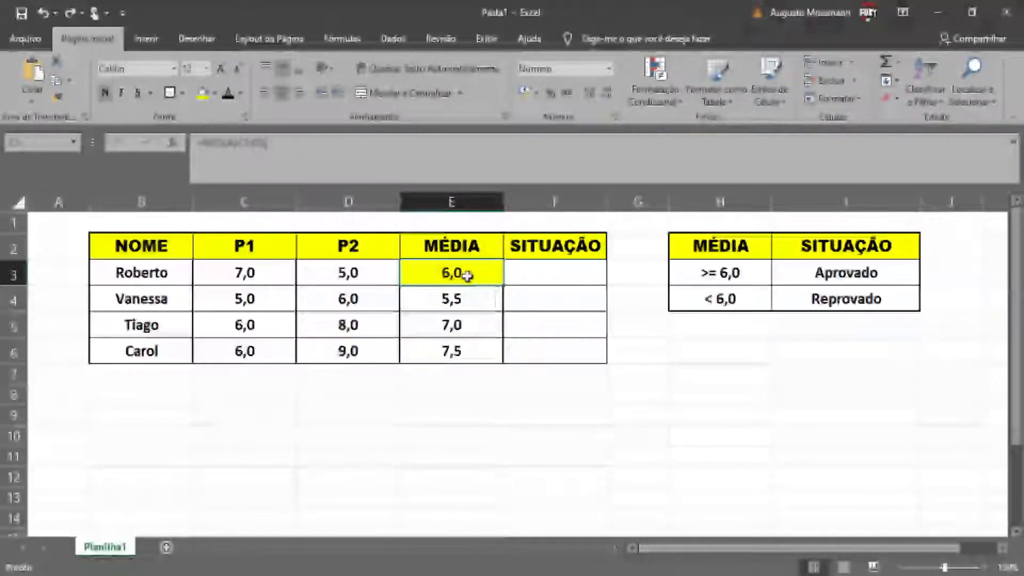
Undo the yellow fill on the first student's average in E3
drag(505, 287, 498, 359)
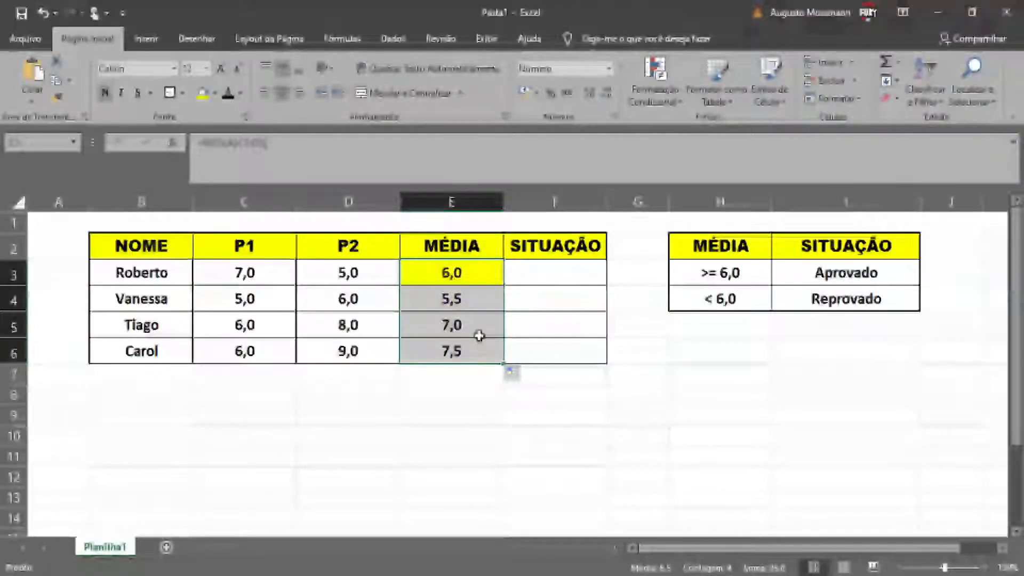
click(475, 304)
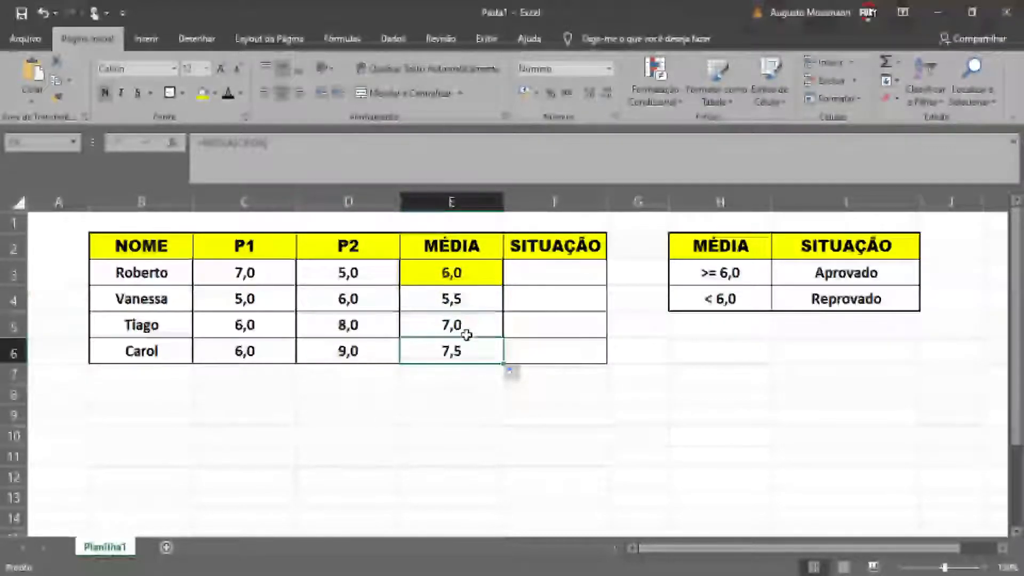
click(453, 274)
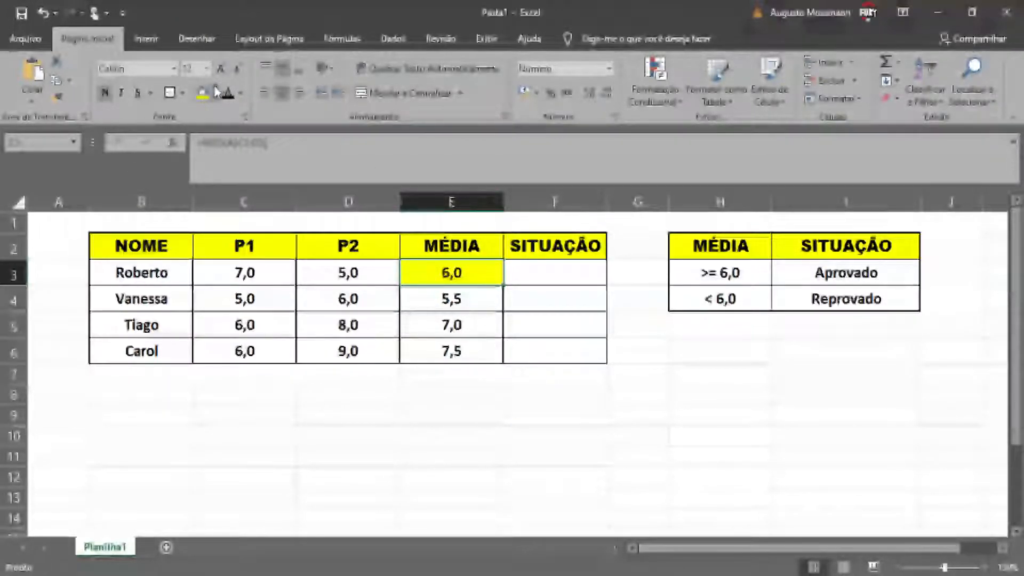
key(ctrl+z)
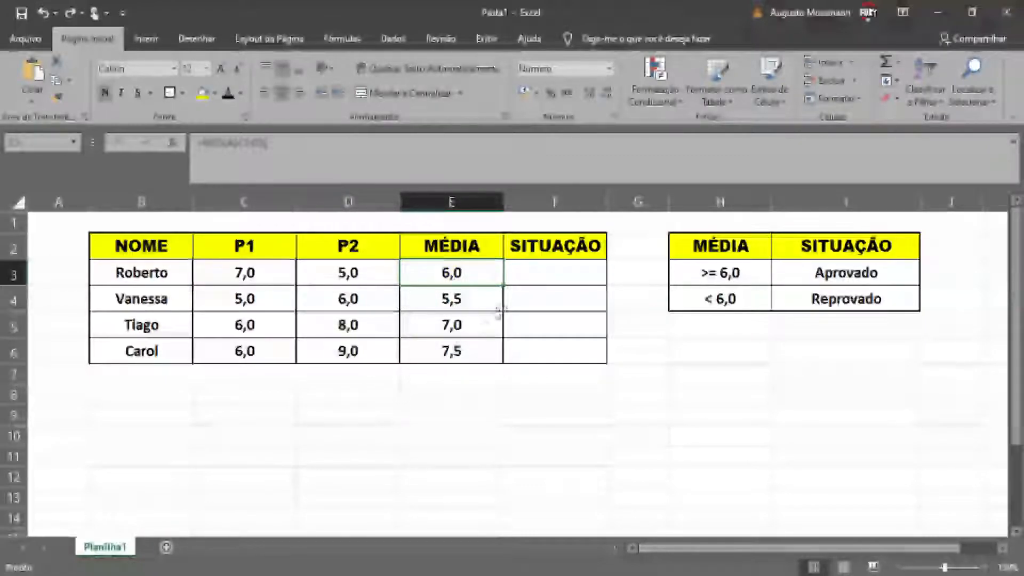
Examine the averages in E3:E6 and the SITUAÇÃO cells F3:F6 that depend on them
drag(502, 285, 457, 350)
click(469, 393)
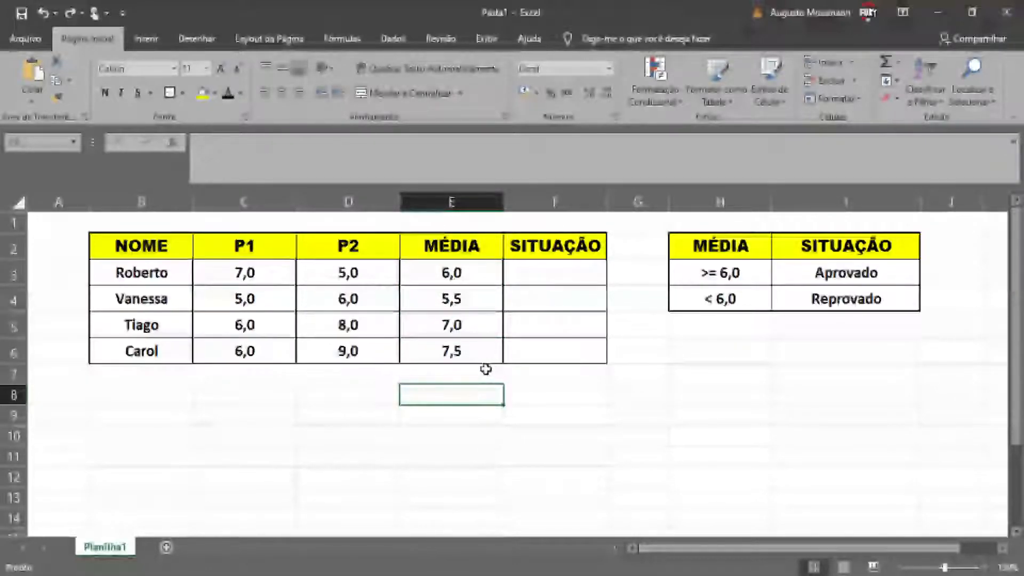
click(476, 353)
click(457, 274)
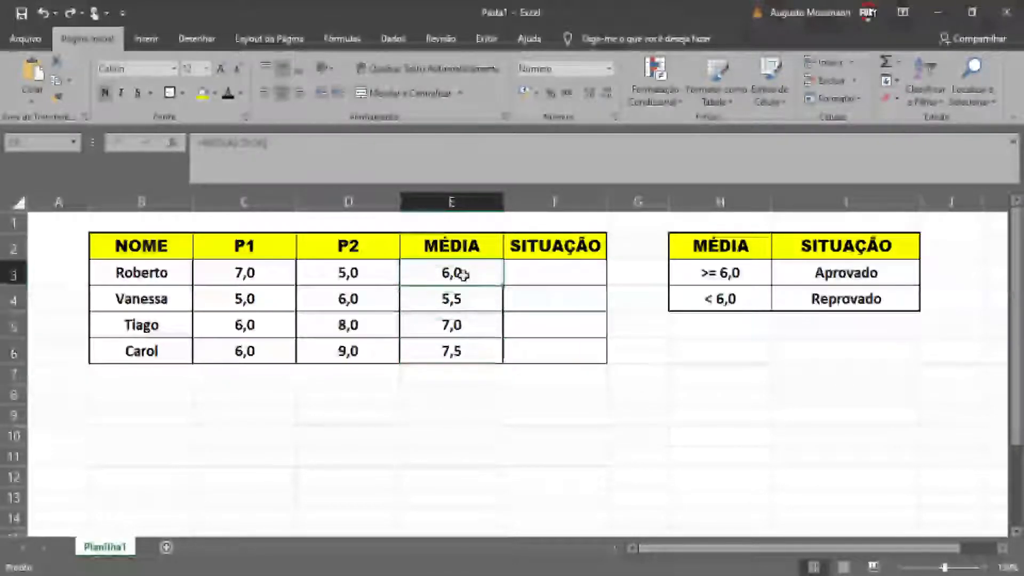
click(455, 297)
click(535, 271)
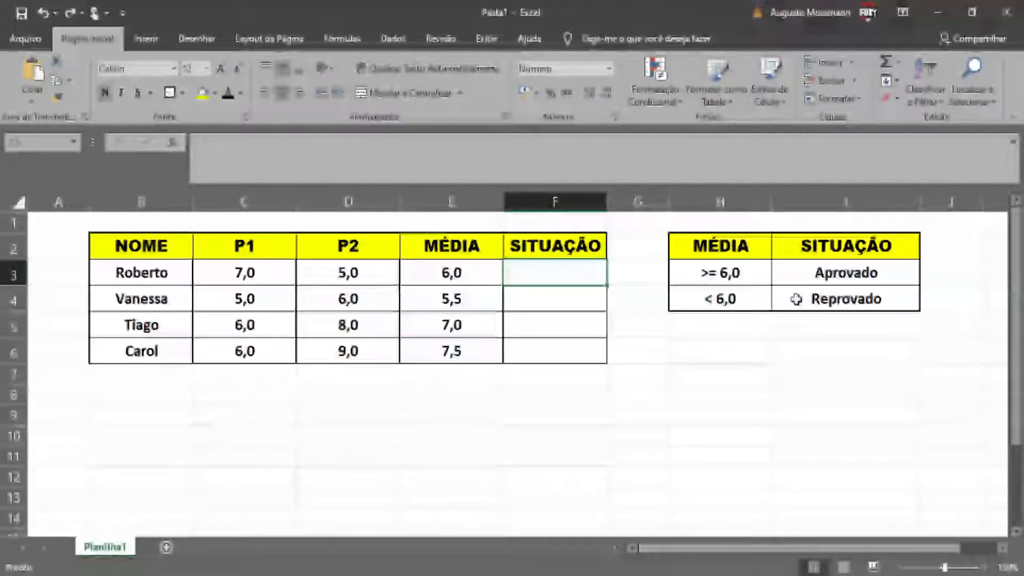
click(535, 301)
click(533, 324)
click(532, 349)
click(530, 273)
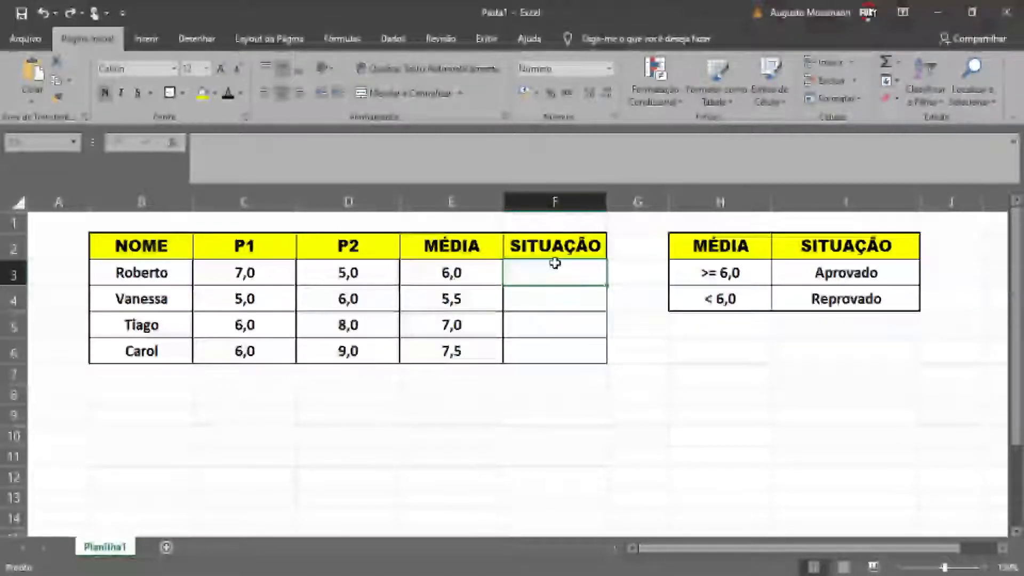
Enter the formula =se(E3 >=6;I3;I4) in F3 to determine the first student's situation
double_click(521, 270)
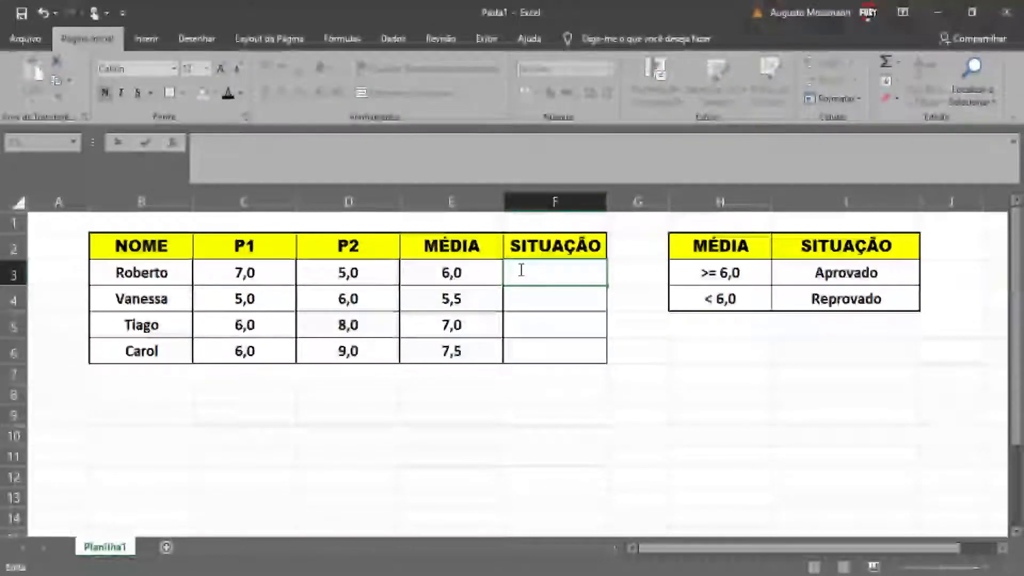
key(Escape)
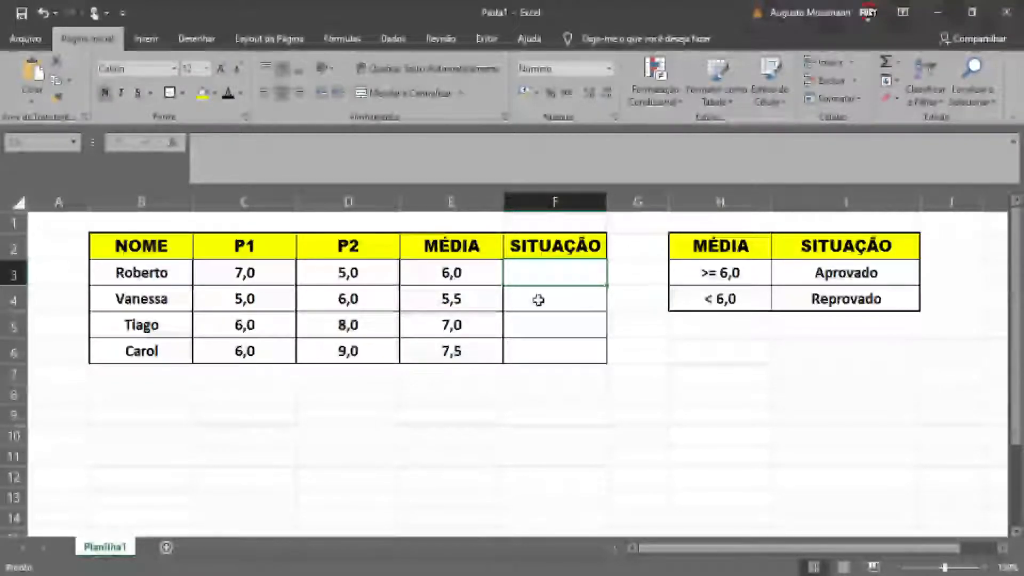
text(=se()
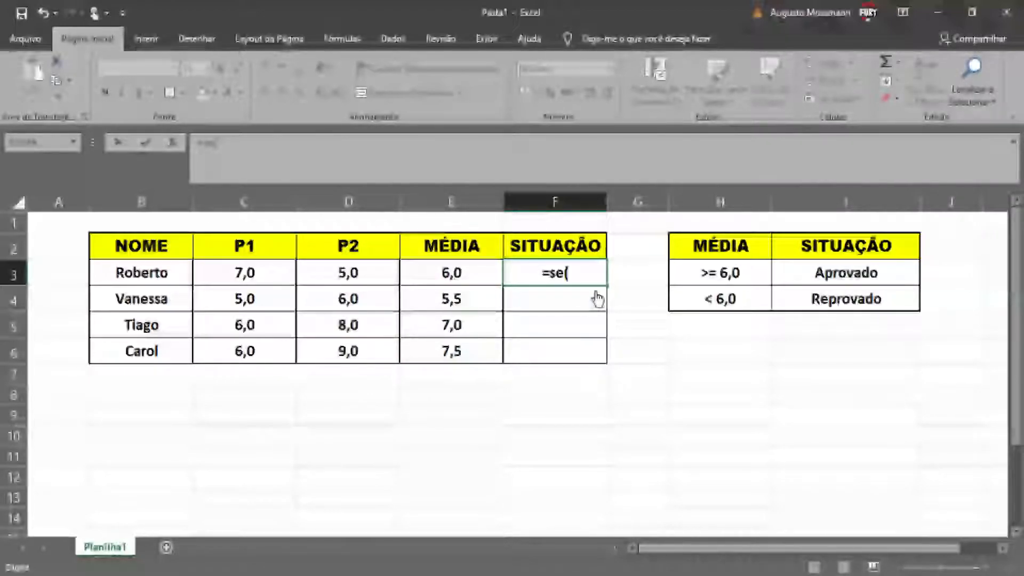
click(452, 274)
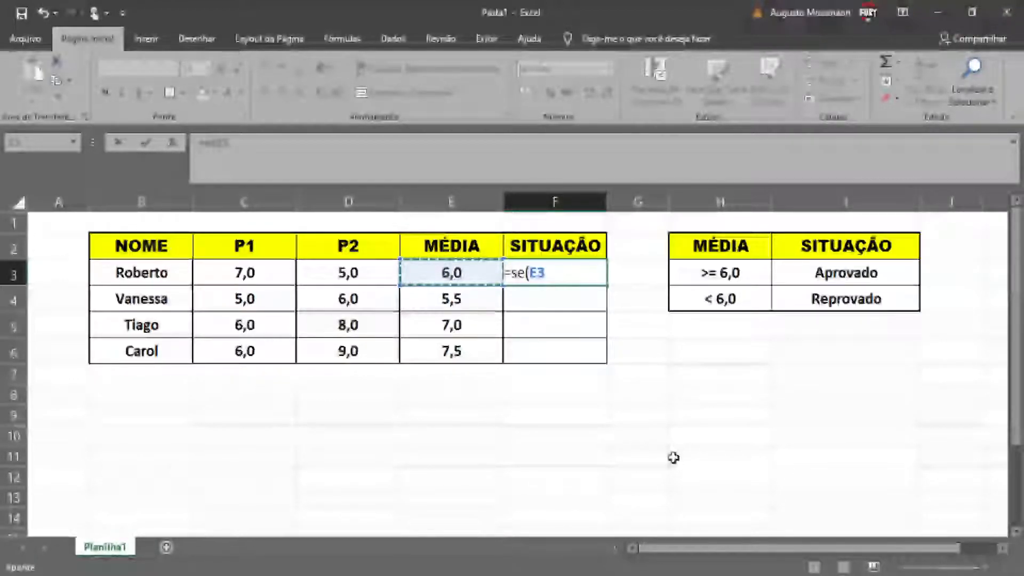
text(>)
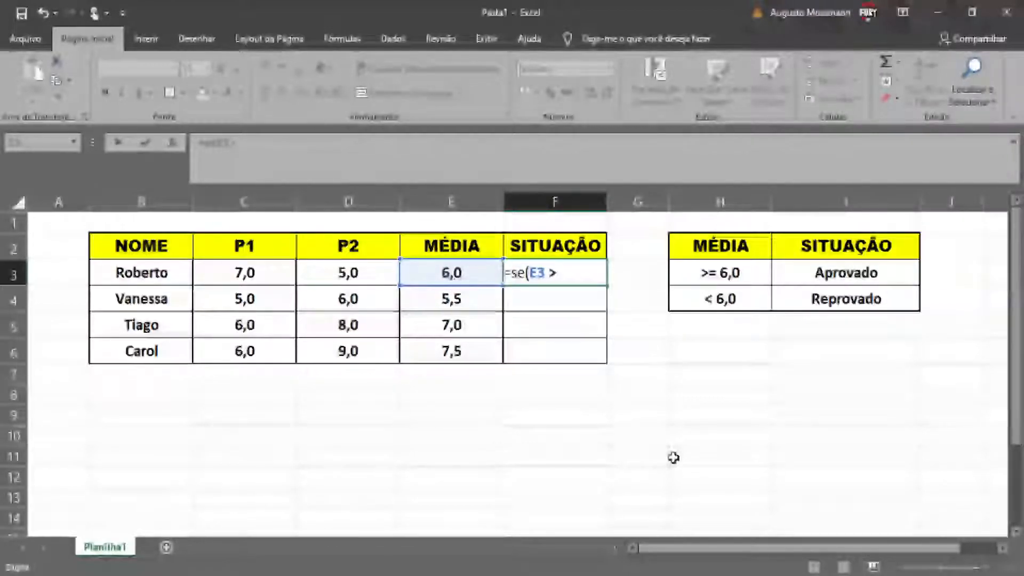
text(=6;)
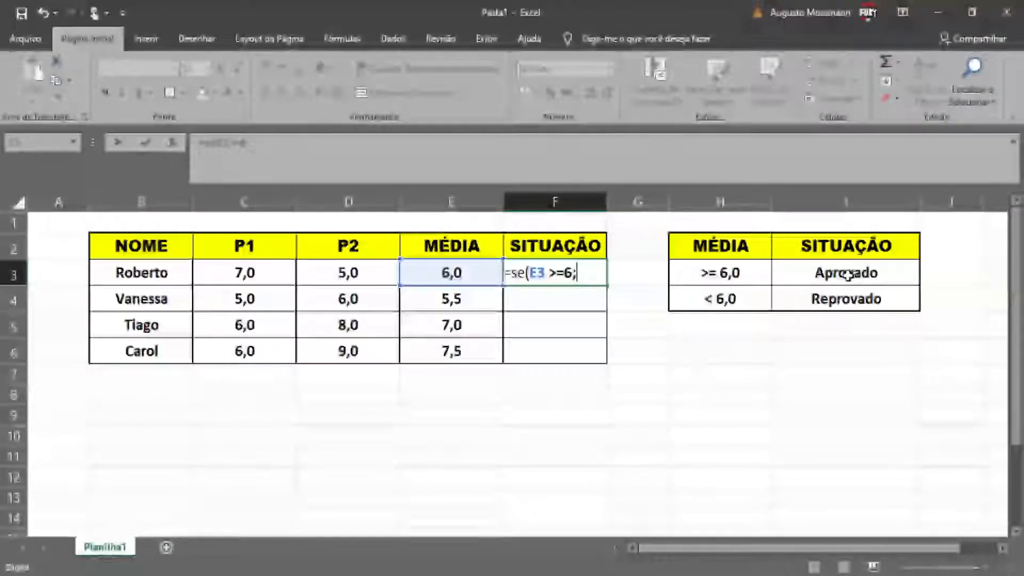
click(848, 275)
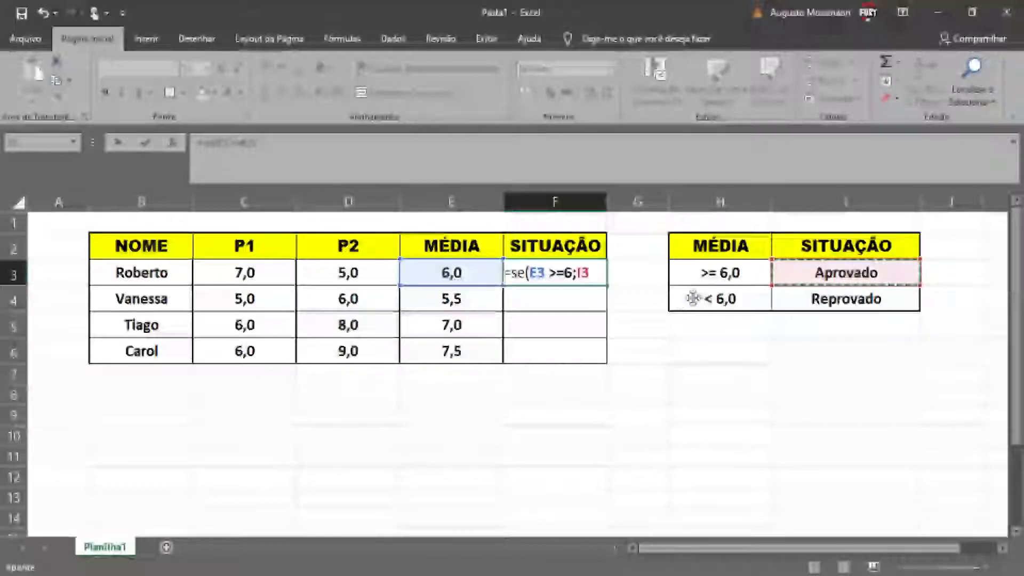
text(;)
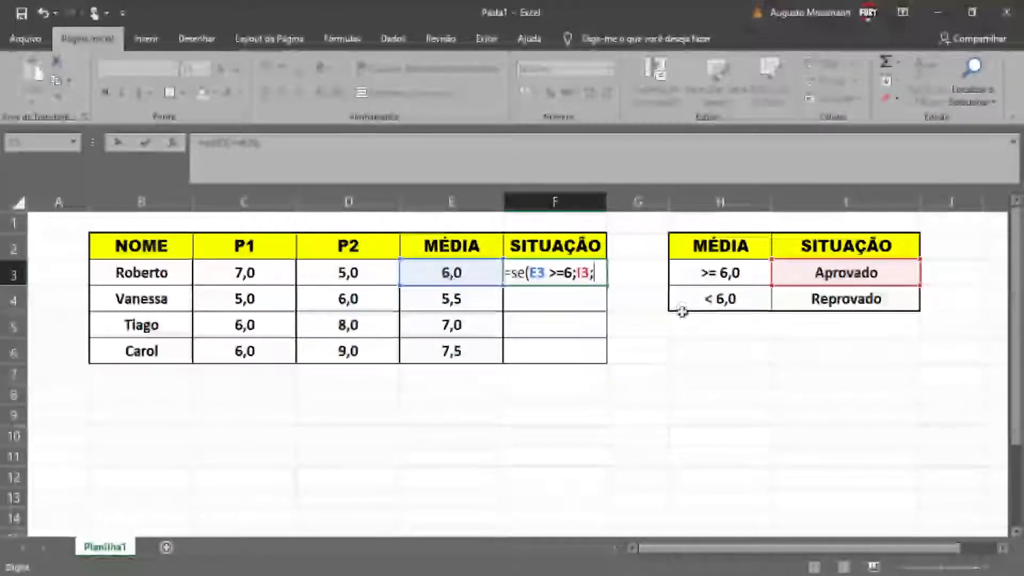
click(824, 301)
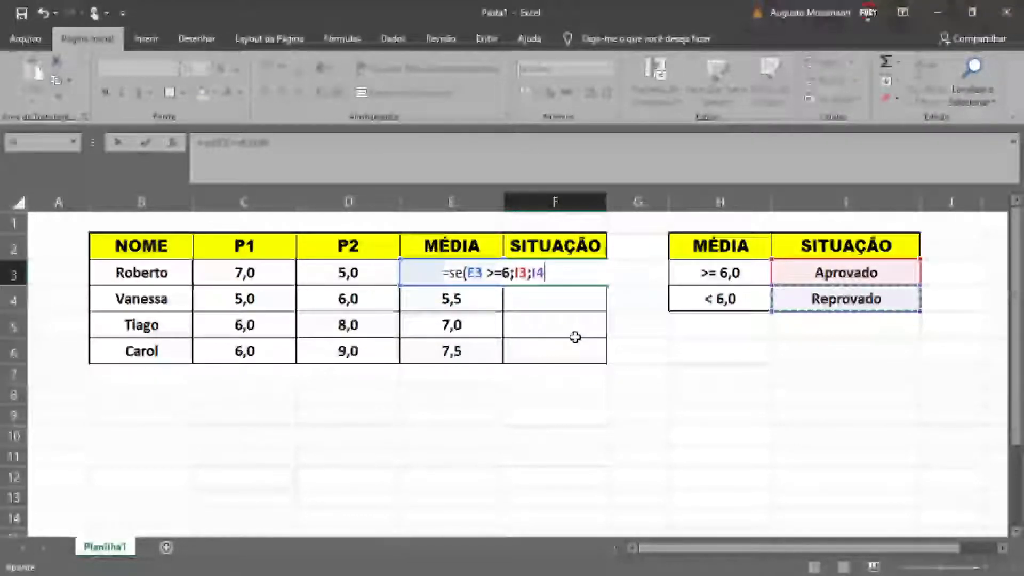
key(Return)
Change the first student's P1 grade in C3 to 5 to test the situation formula in F3
click(571, 262)
click(458, 273)
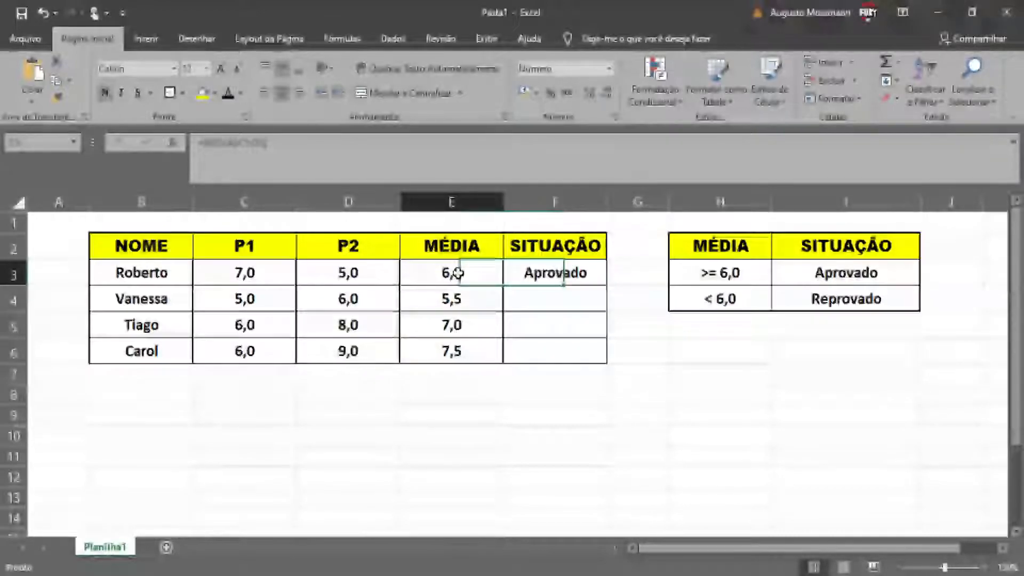
click(534, 273)
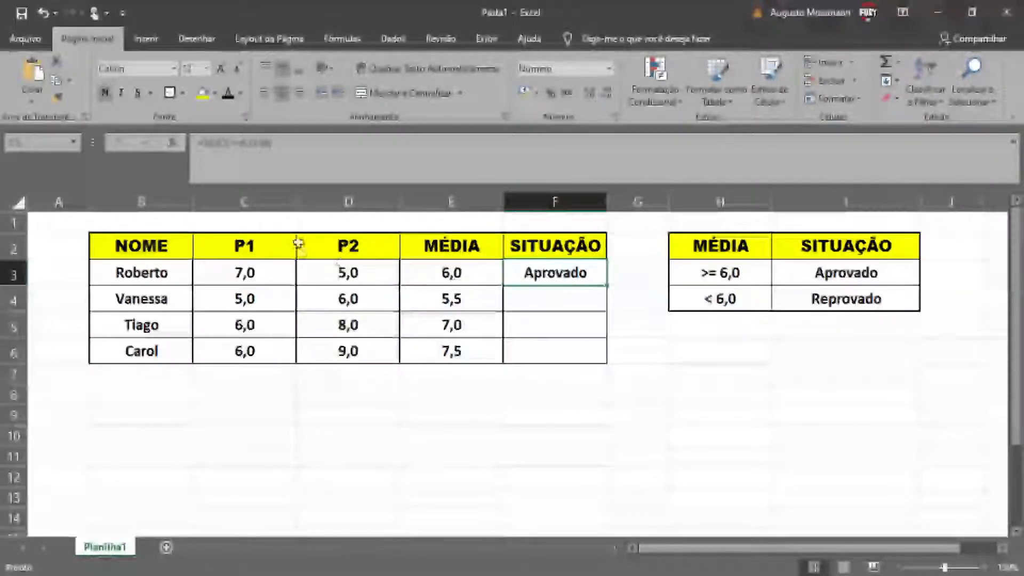
click(260, 268)
text(5)
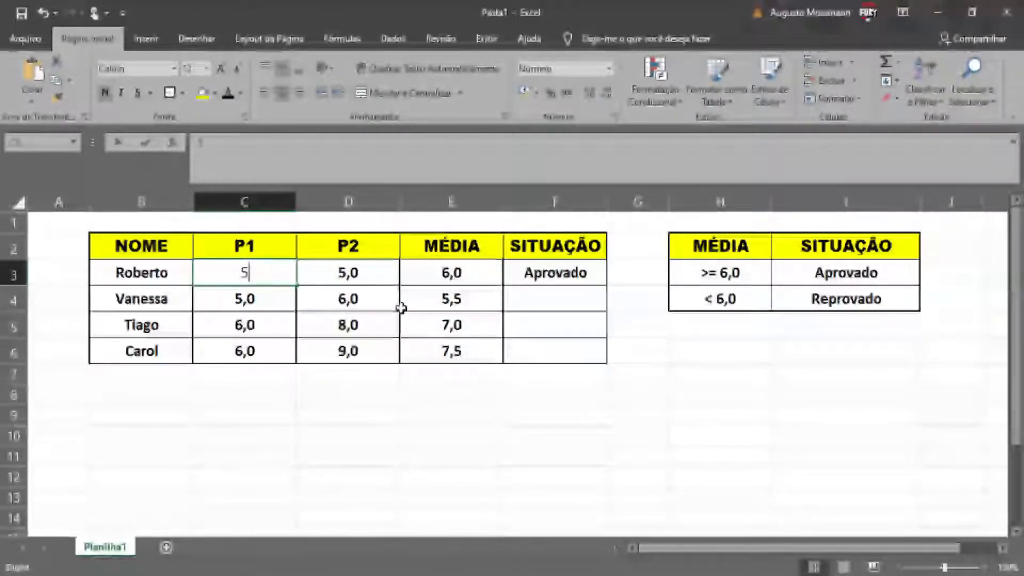
key(Return)
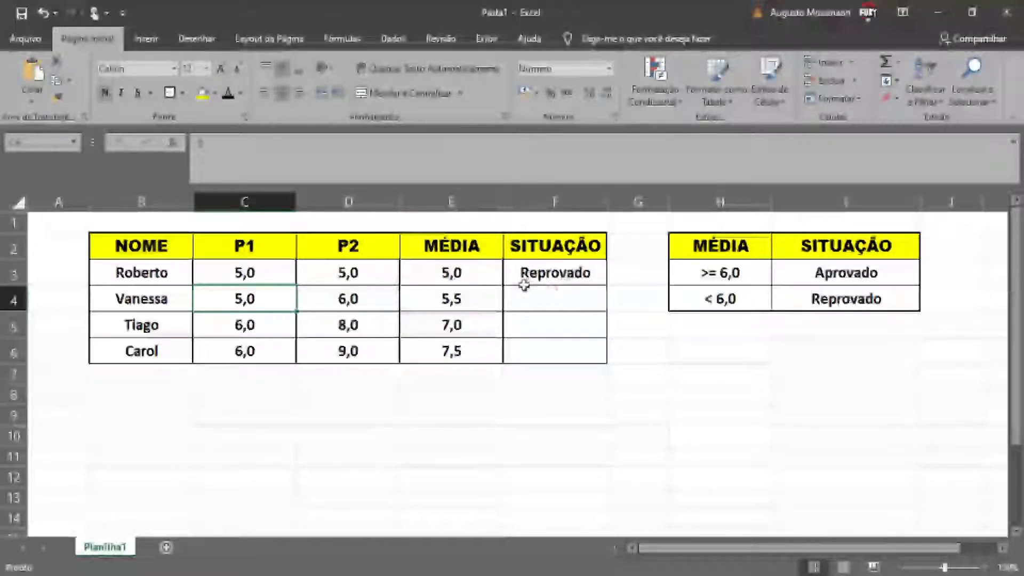
click(555, 276)
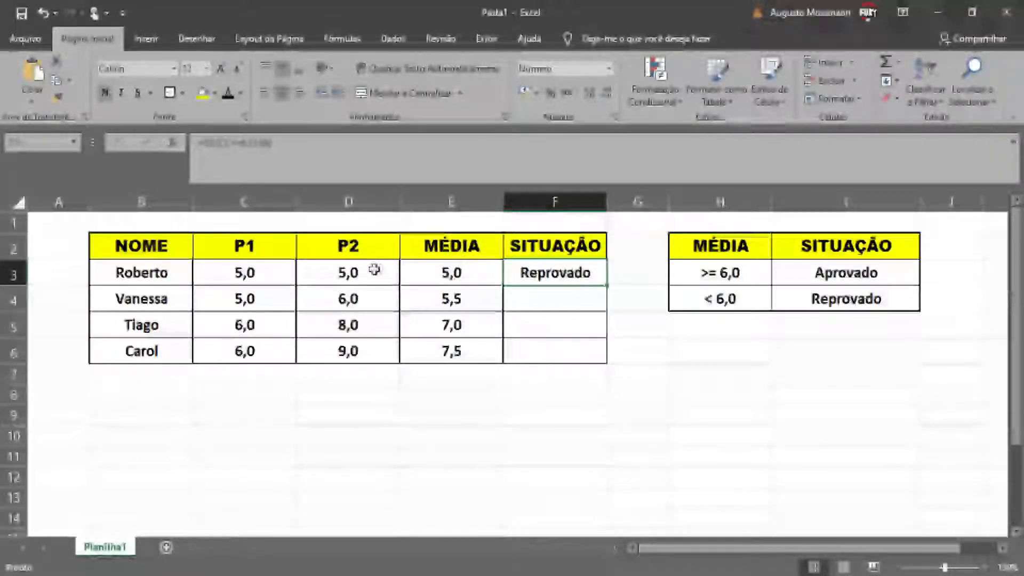
Set the first student's P1 grade in C3 back to 7 and check the situation in F3
click(261, 274)
text(7)
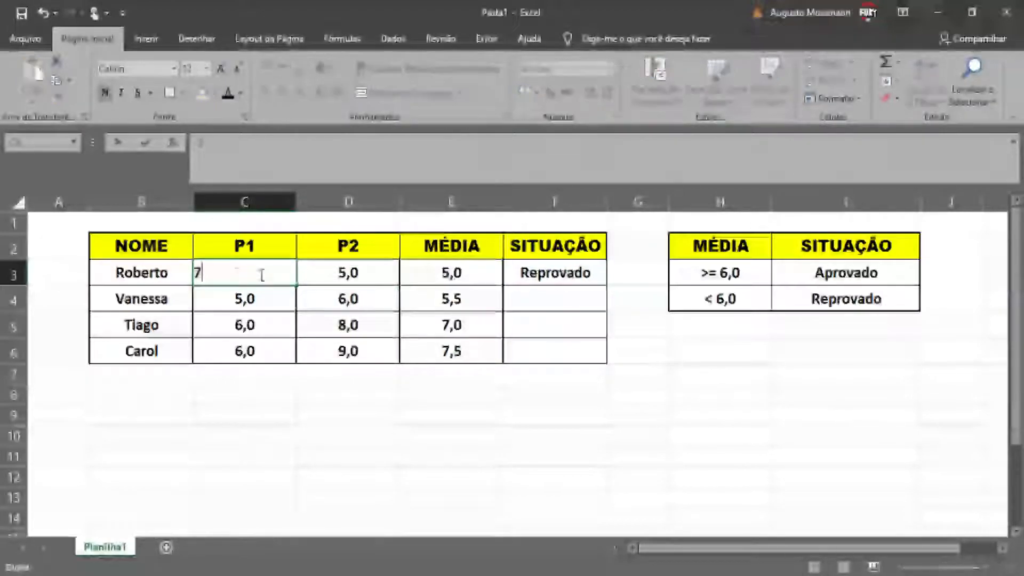
key(Return)
click(589, 269)
Repeat the test by setting the P1 grade in C3 to 5 and returning it to 7
click(242, 269)
text(5)
key(Return)
click(243, 266)
text(7)
key(Return)
click(554, 287)
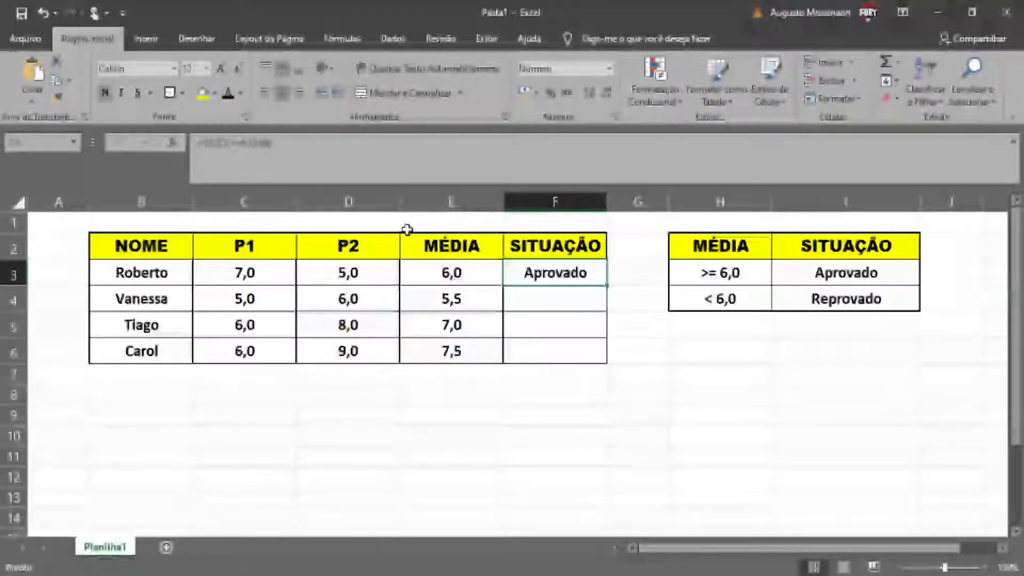
Confirm the situation formula in F3 as =SE(E3 >=6;I3;I4), including its closing parenthesis
double_click(596, 269)
text())
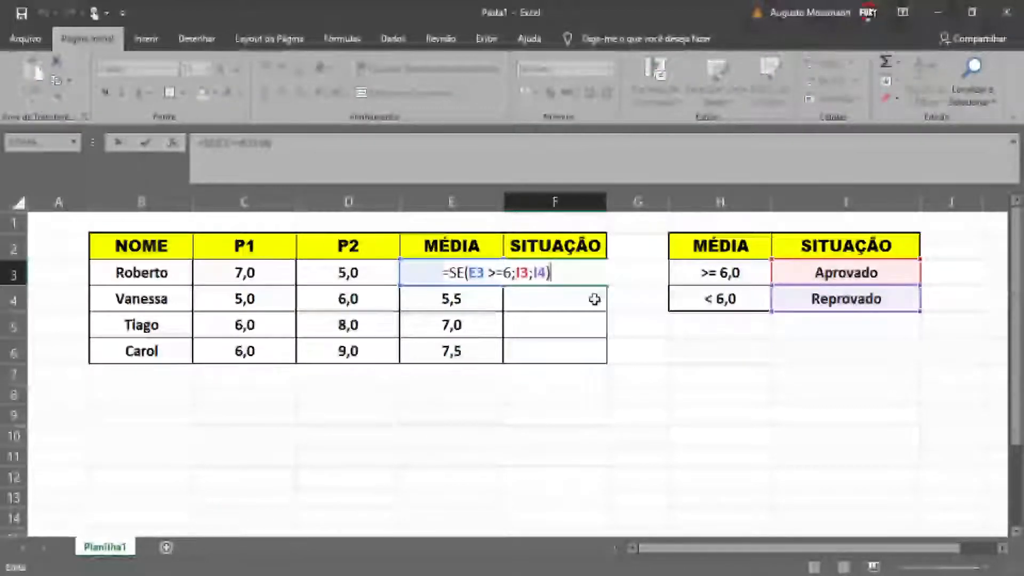
key(ctrl+Return)
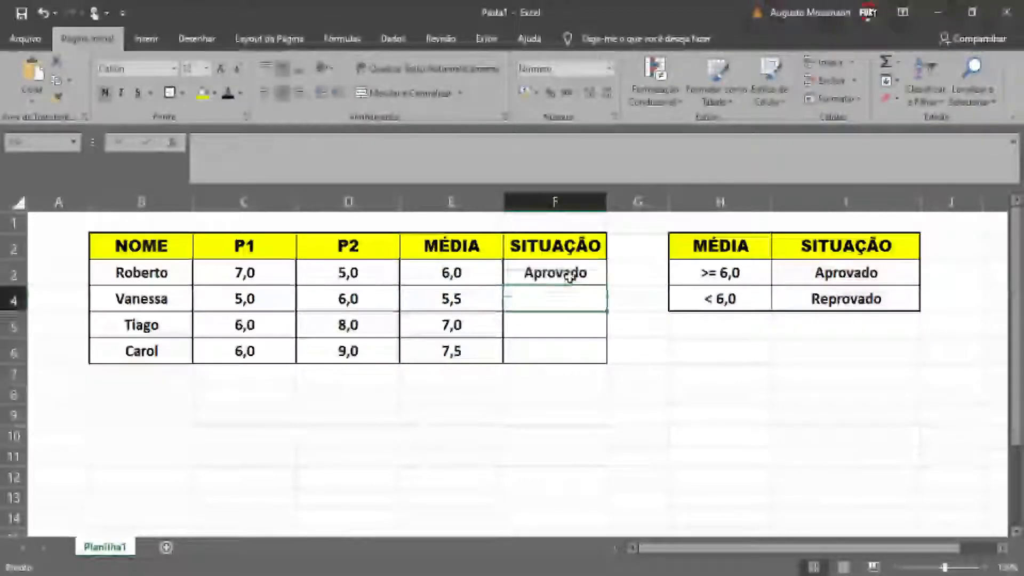
Try copying the situation formula with its relative references from F3 down the SITUAÇÃO column through F6
drag(460, 273, 457, 253)
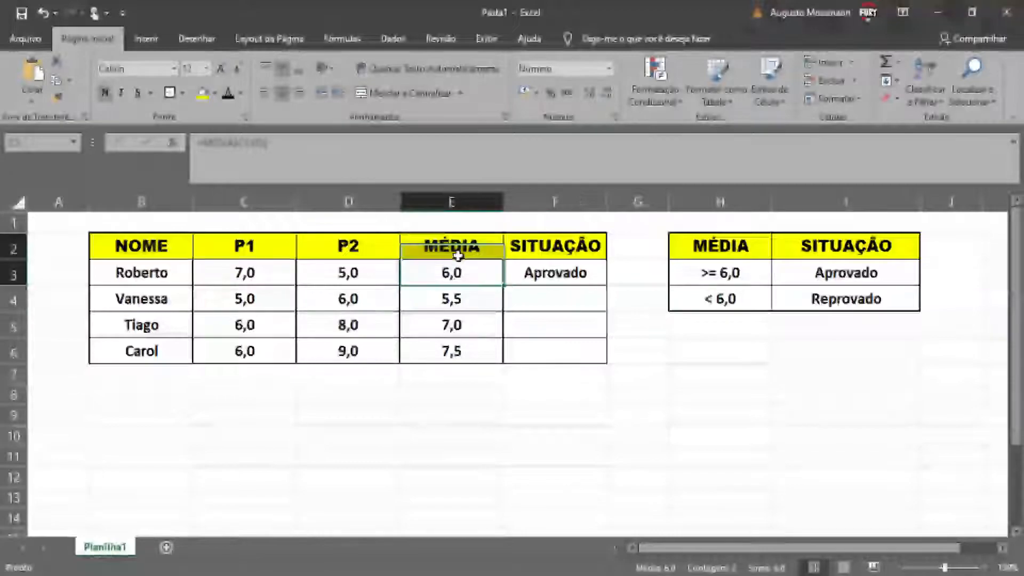
click(455, 272)
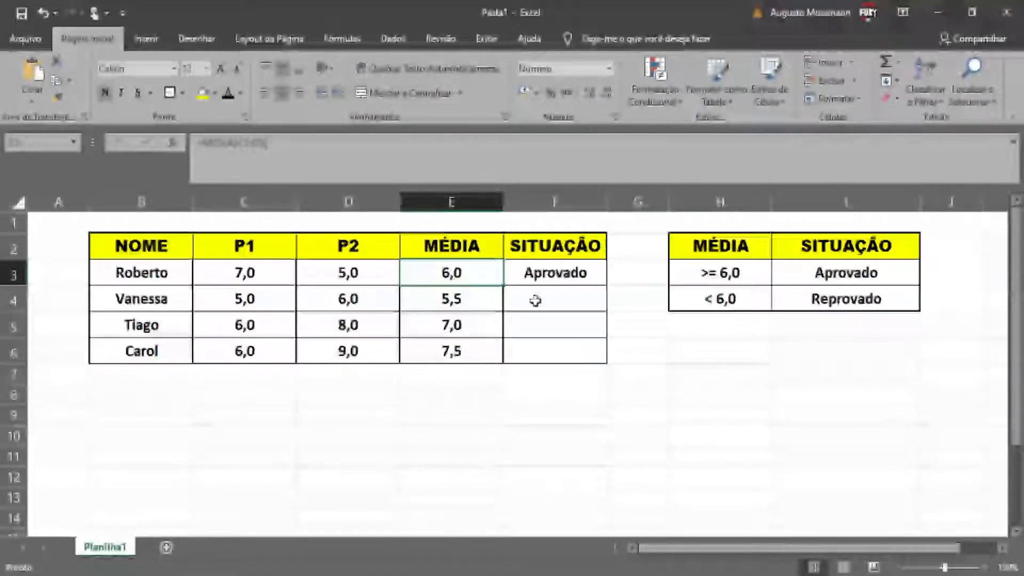
click(549, 274)
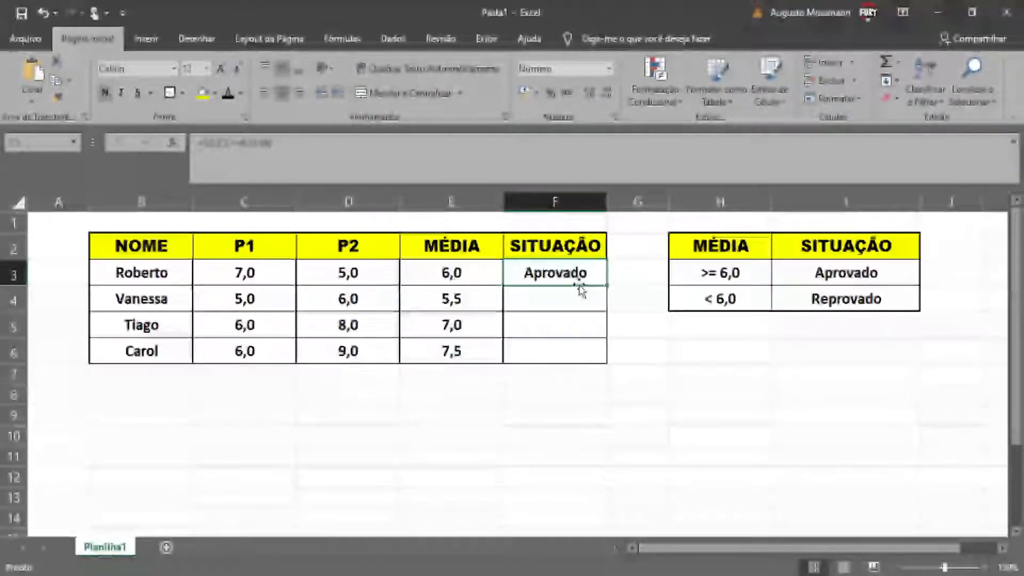
drag(607, 286, 606, 365)
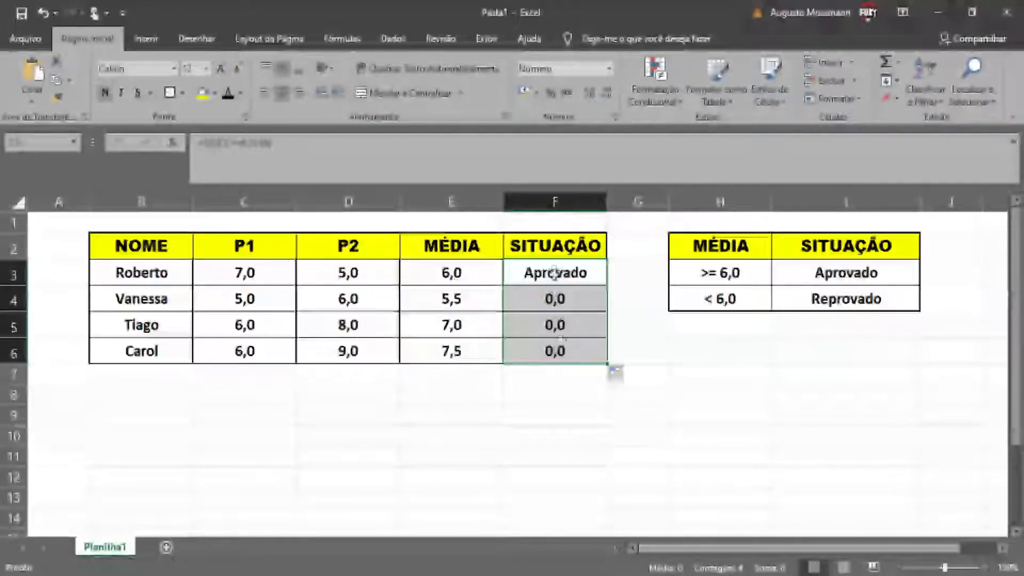
Make the I3 and I4 references absolute ($I$3 and $I$4) in F3's formula and copy it down through F6
double_click(530, 273)
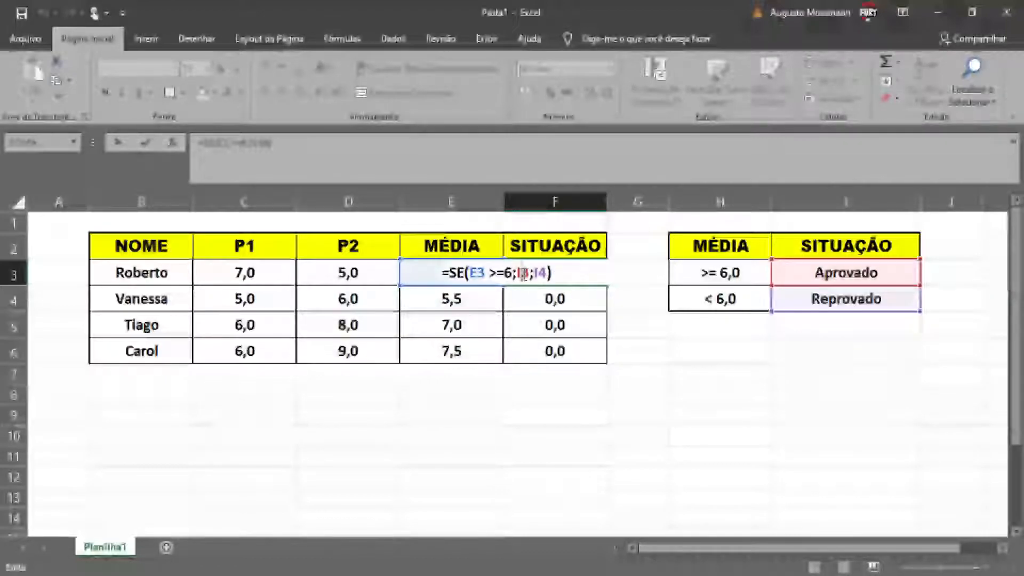
key(F4)
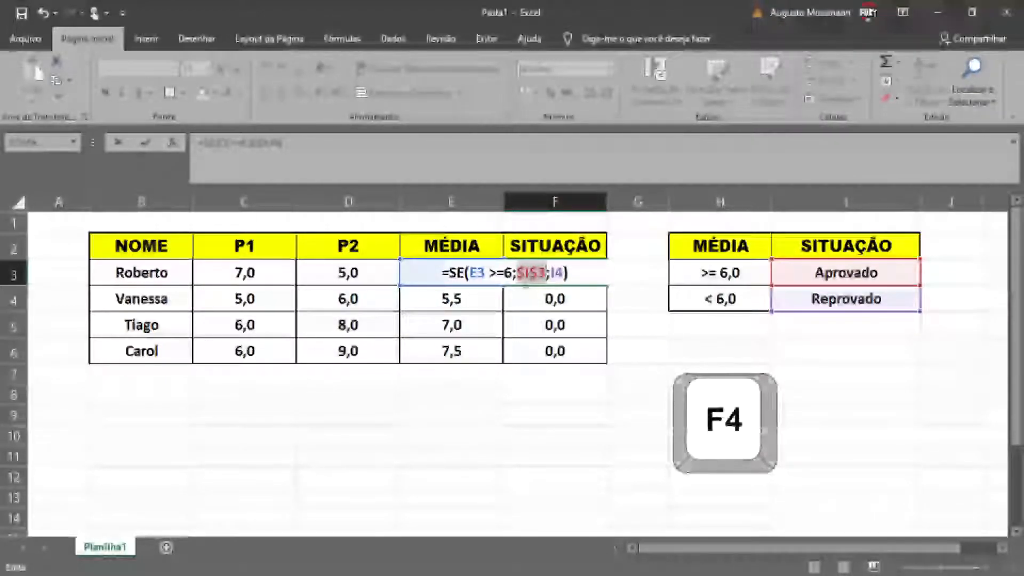
click(555, 276)
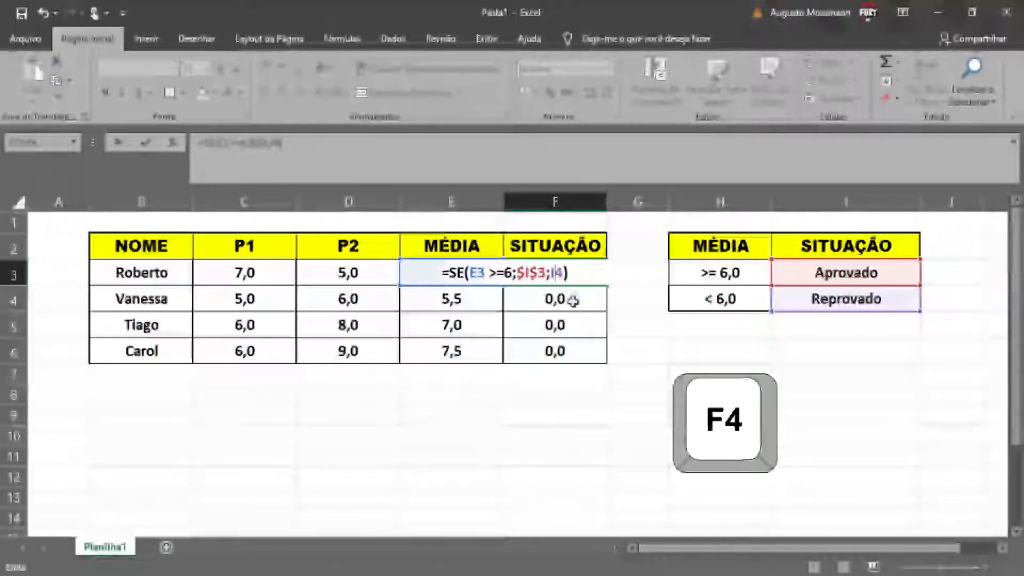
key(F4)
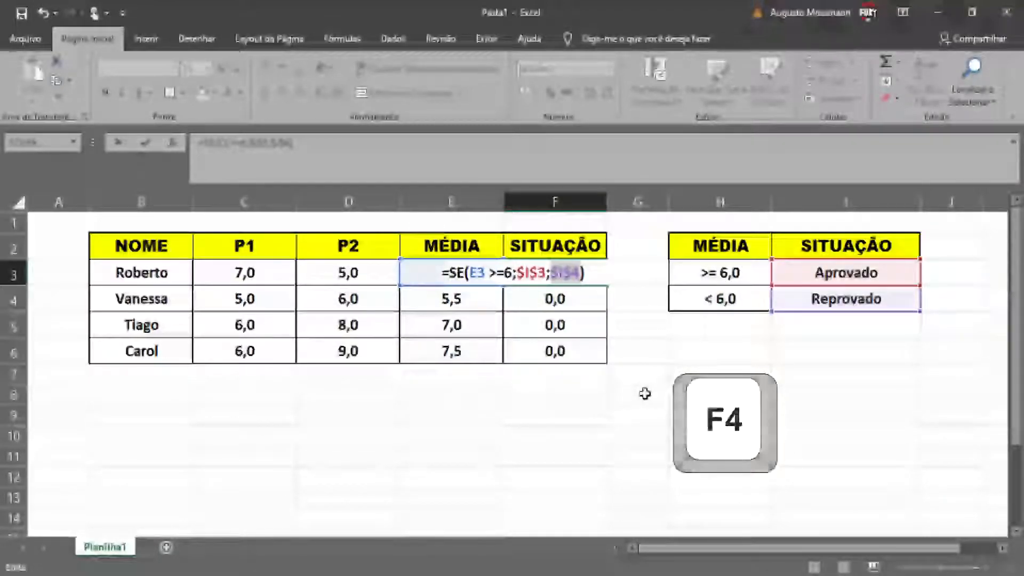
key(Return)
click(600, 281)
drag(606, 285, 604, 355)
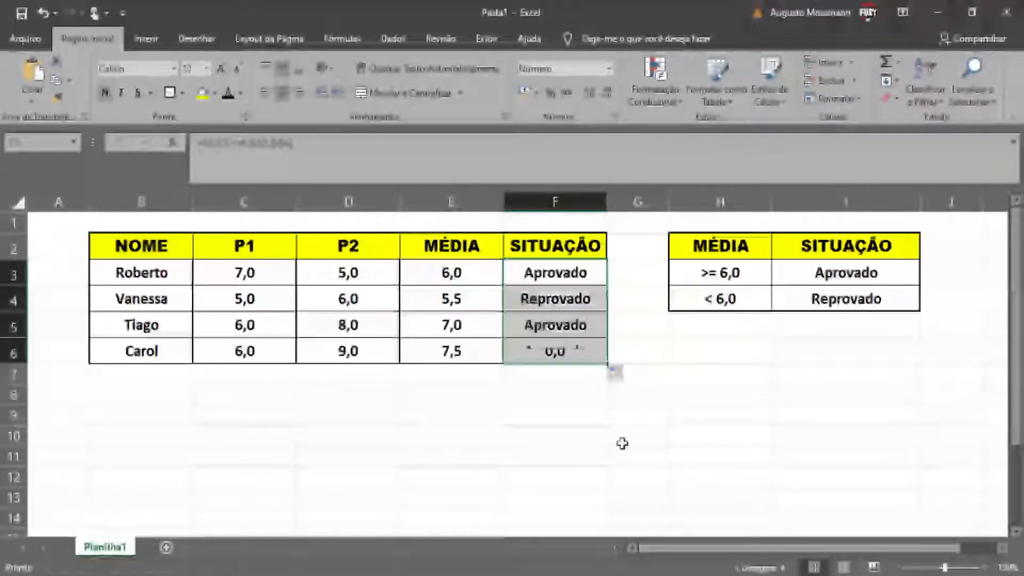
Review the copied situation formulas and their results in cells F3 through F5 of the SITUAÇÃO column
click(623, 440)
click(566, 299)
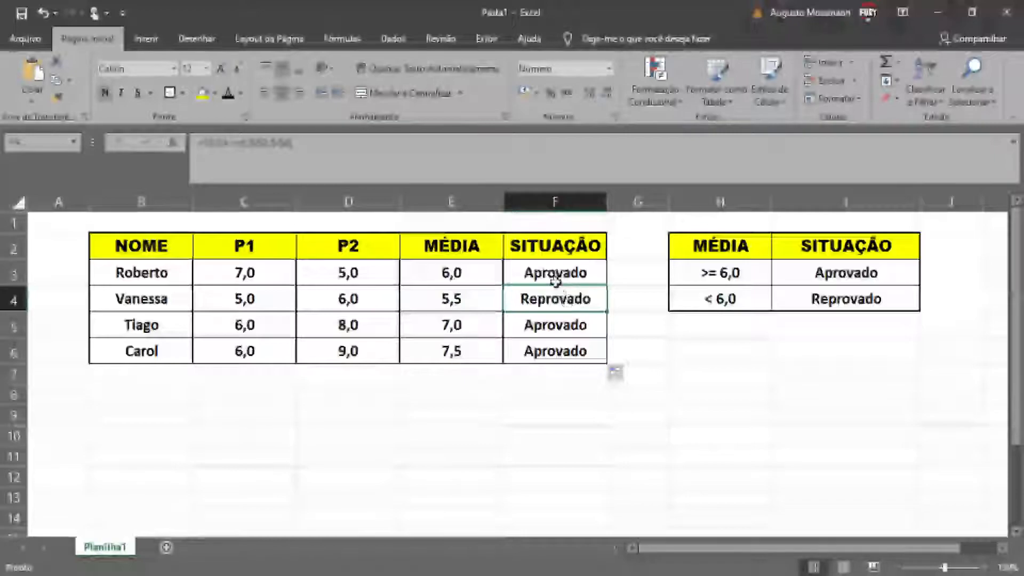
click(556, 332)
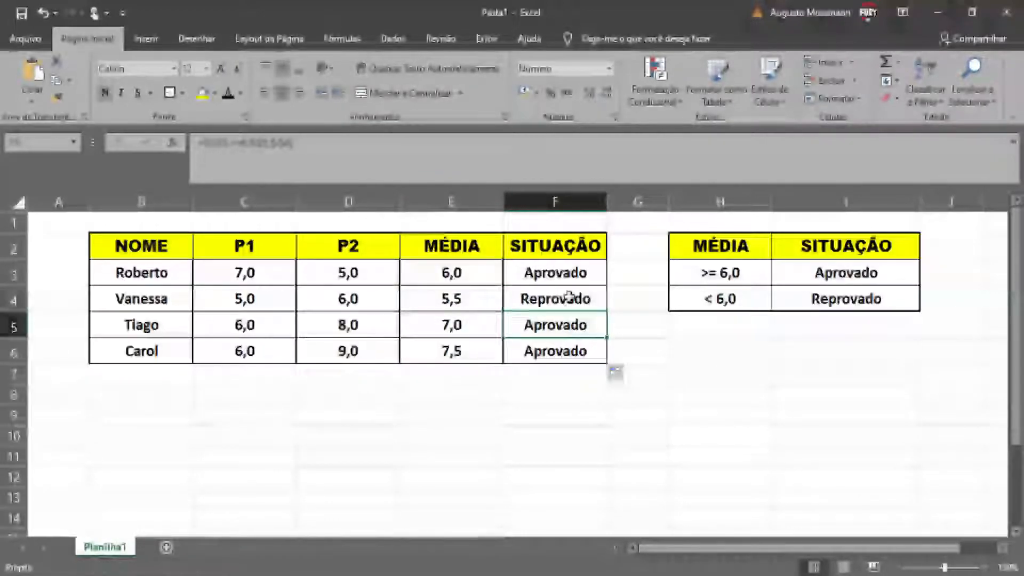
click(568, 298)
click(742, 341)
click(589, 272)
click(568, 318)
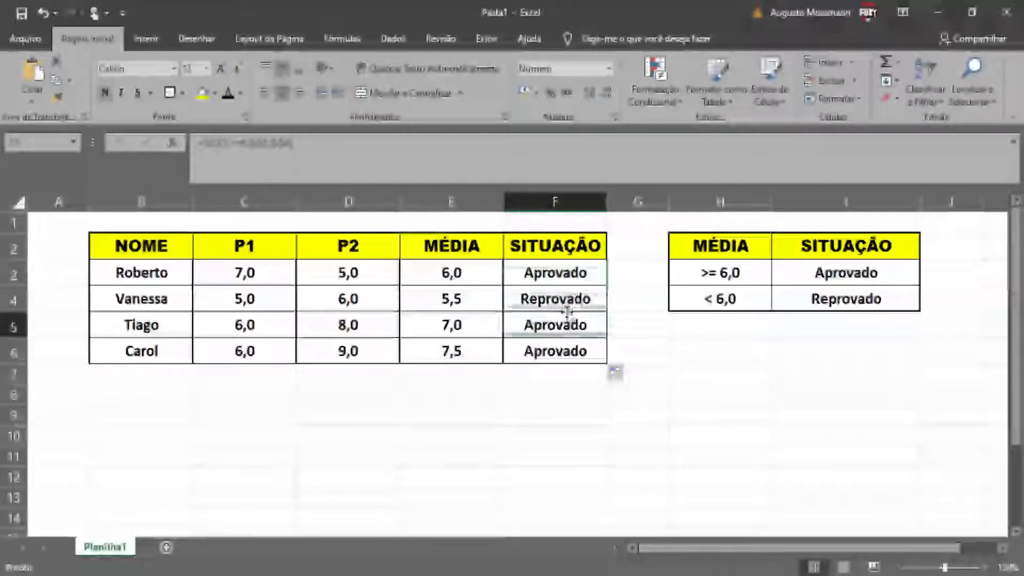
click(560, 303)
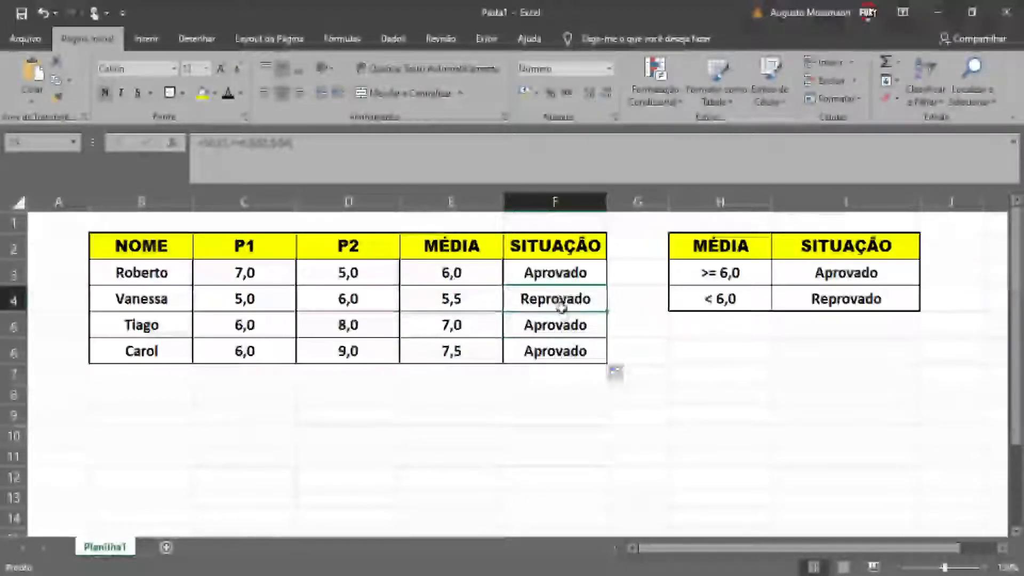
Test the situation formula by setting the P1 grade in C5 to 2 and then to 9
click(262, 334)
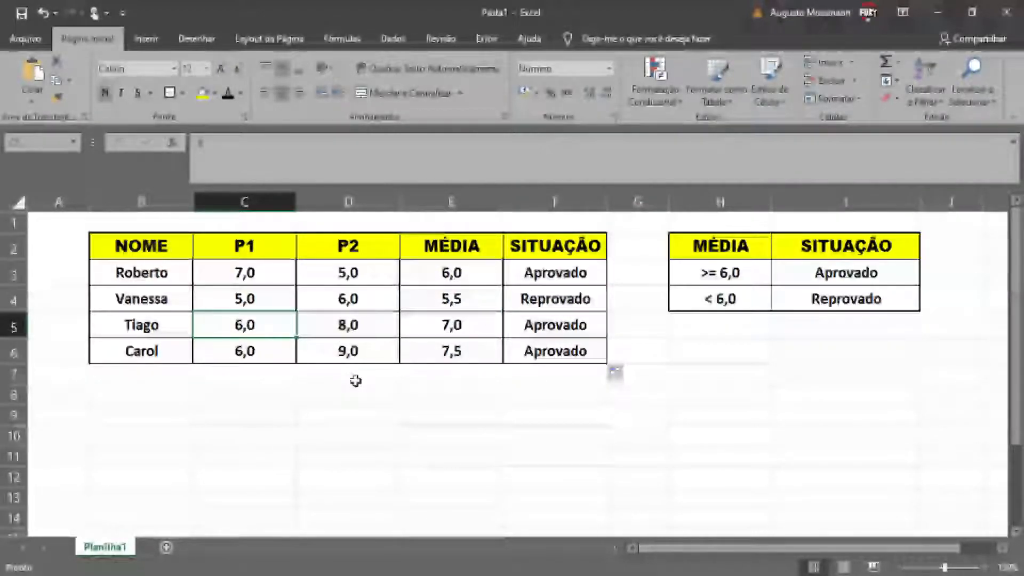
text(2)
key(Return)
key(Up)
text(9)
key(Return)
Set the P2 grade in D4 to 5 and check the situation in F4
key(Up)
key(Right)
key(Down)
key(Left)
key(Up)
key(Left)
key(Up)
key(Right)
key(Right)
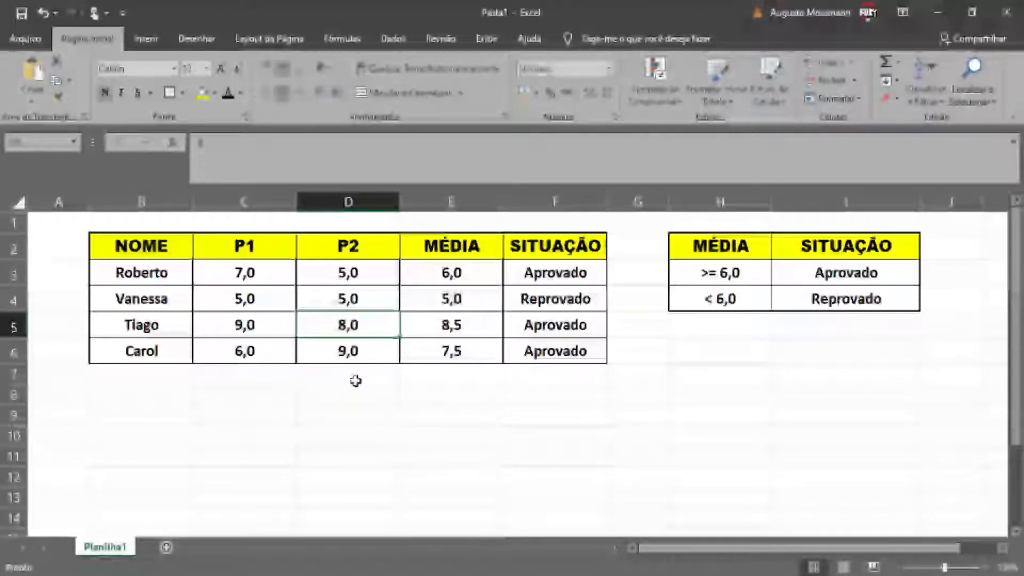
key(Right)
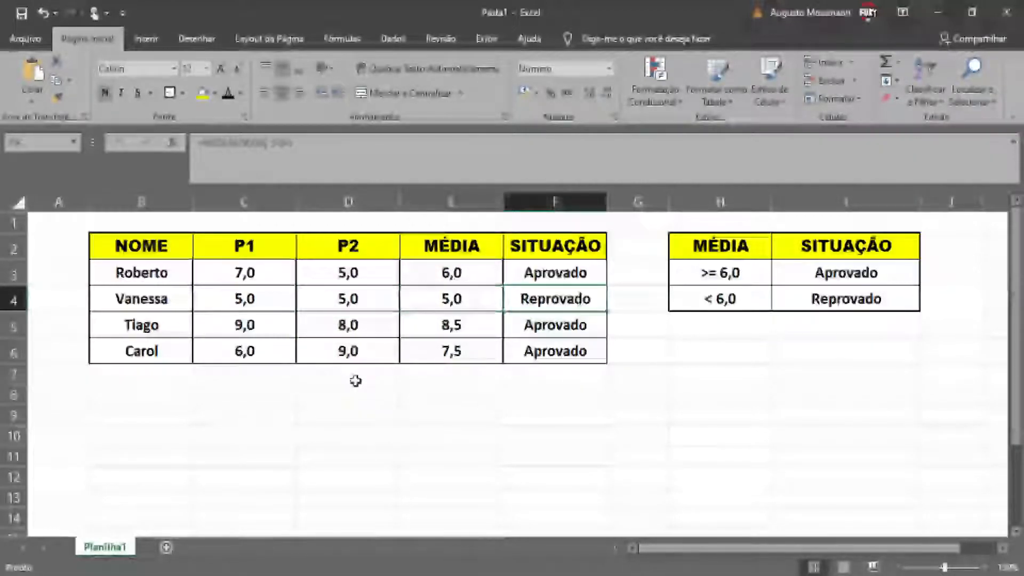
Set the P2 grade in D4 to 9
key(Left)
text(9)
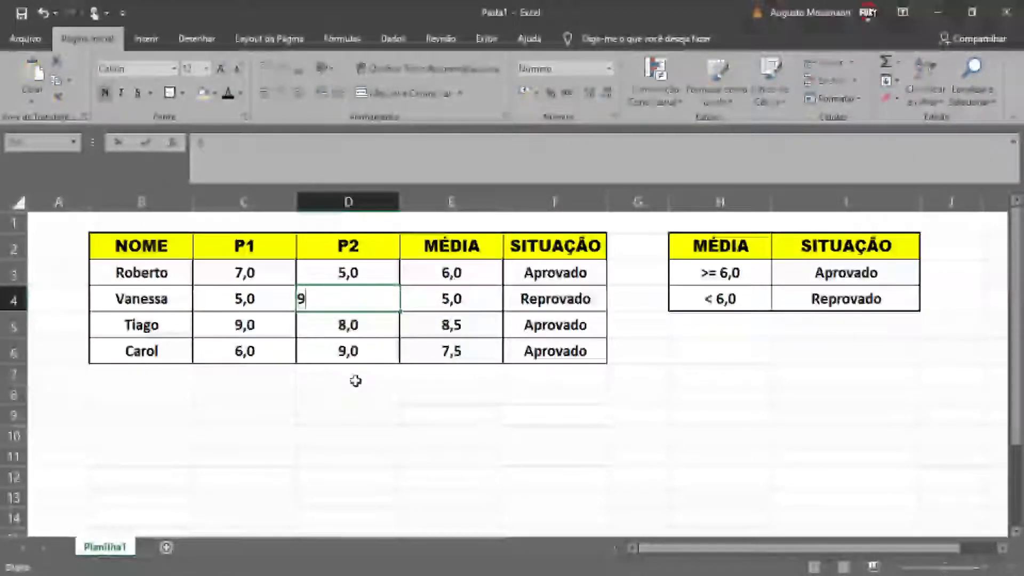
key(Return)
key(Up)
Check the average in E4, the SITUAÇÃO results in F3:F6 and the formula in F3
click(421, 299)
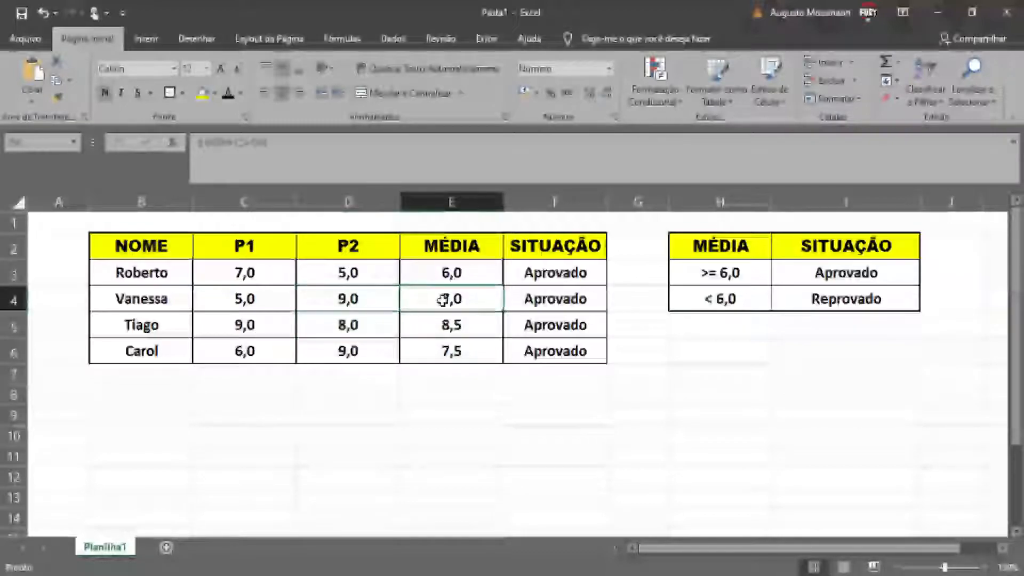
click(559, 302)
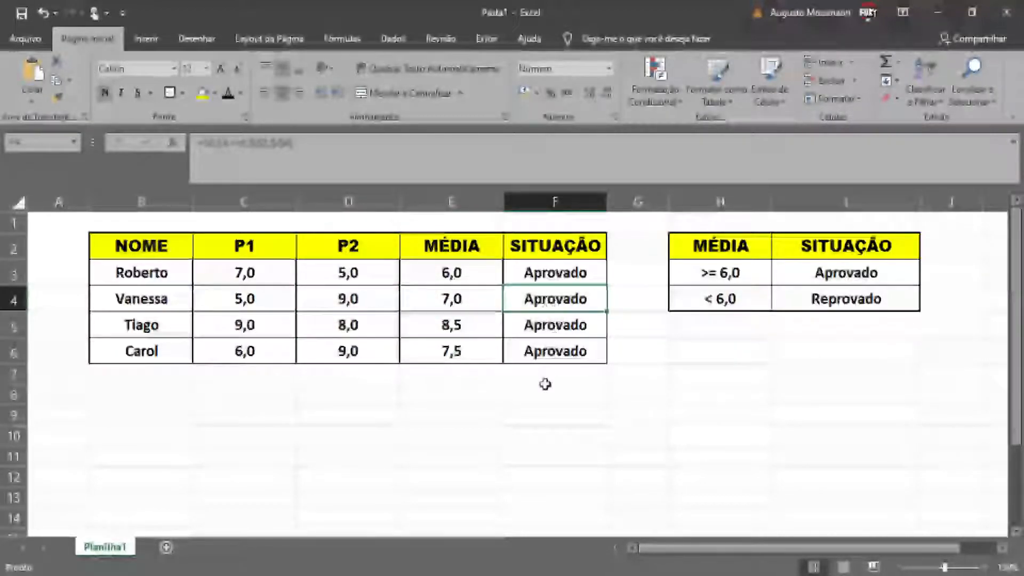
drag(544, 352, 549, 273)
click(694, 469)
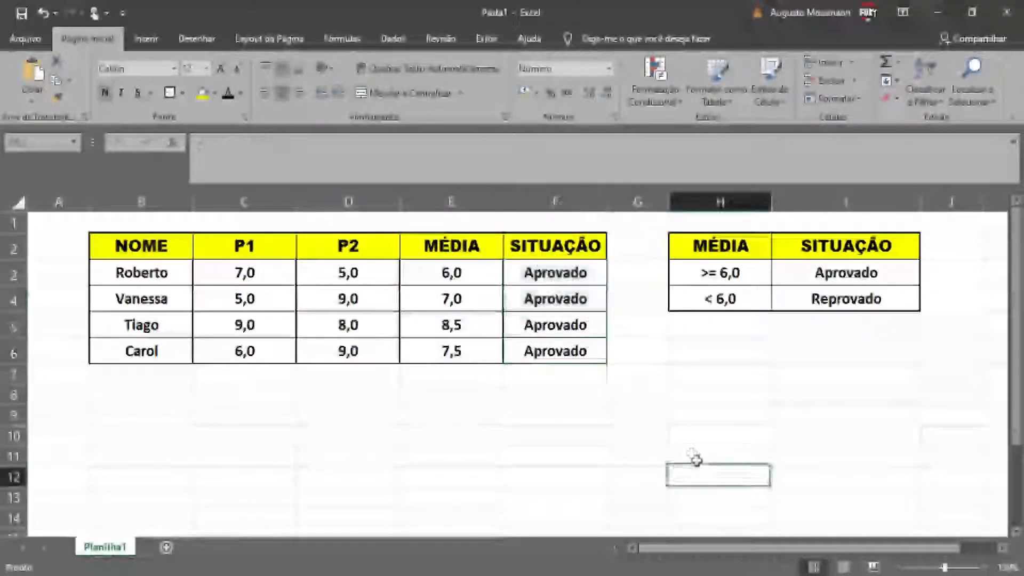
click(578, 357)
click(566, 282)
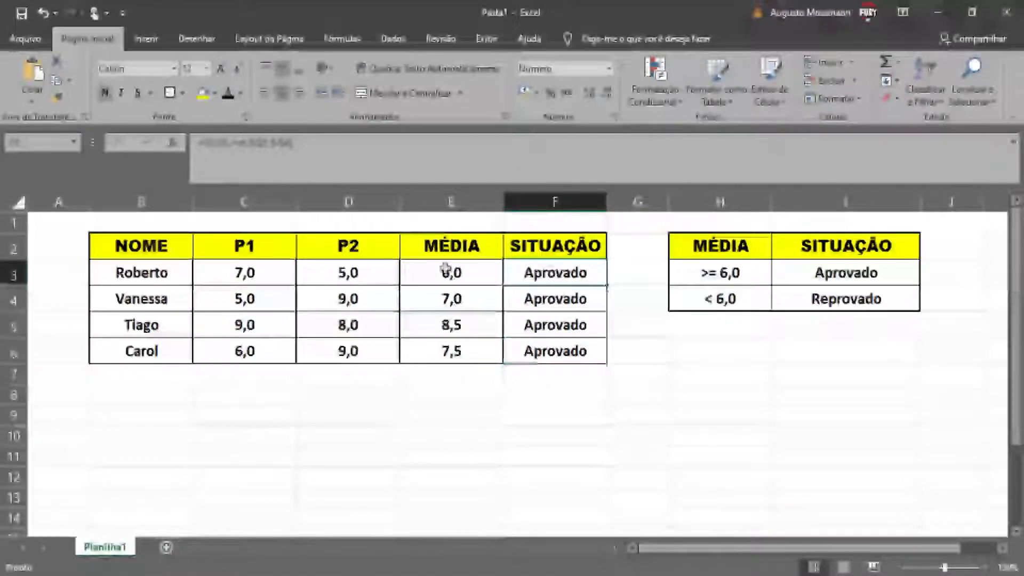
drag(198, 143, 313, 145)
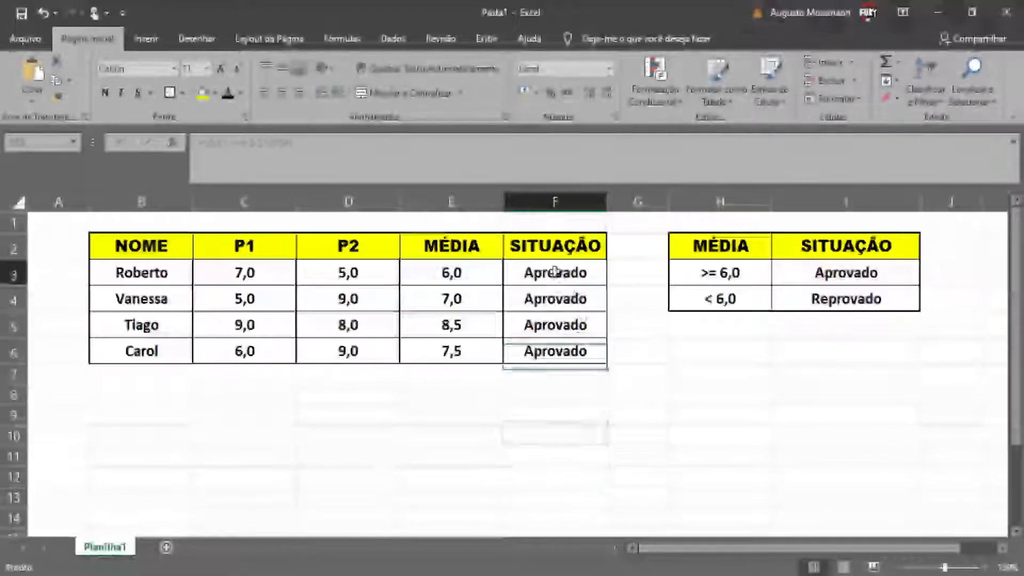
click(321, 359)
click(265, 420)
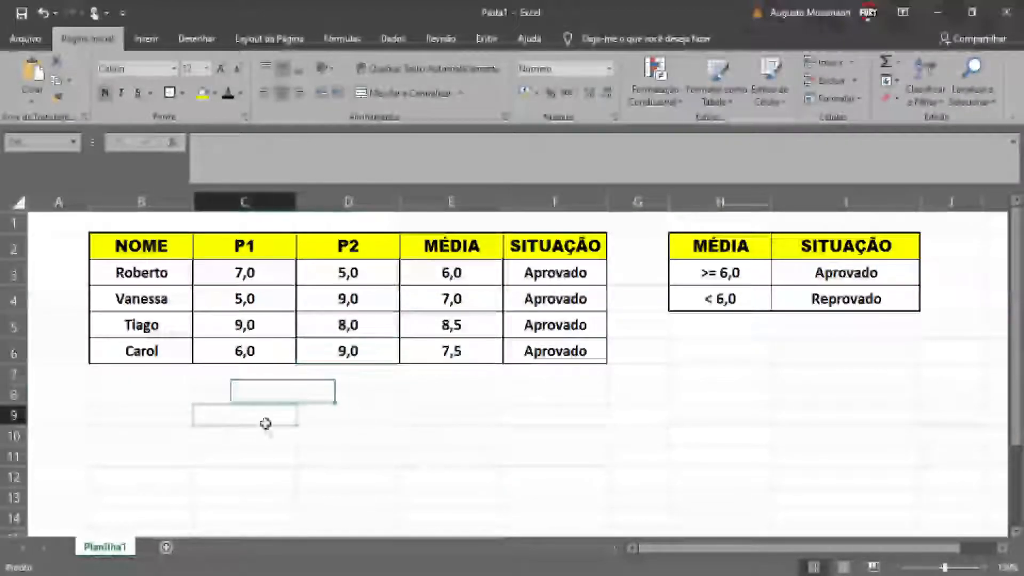
scroll(256, 397, down, 3)
scroll(256, 395, up, 2)
scroll(257, 395, up, 2)
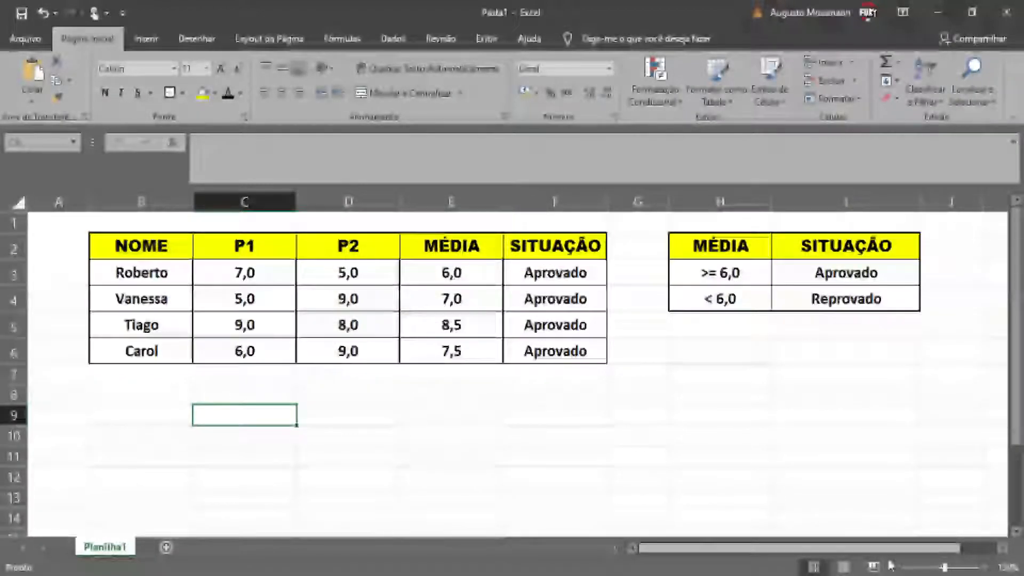
click(364, 395)
click(229, 389)
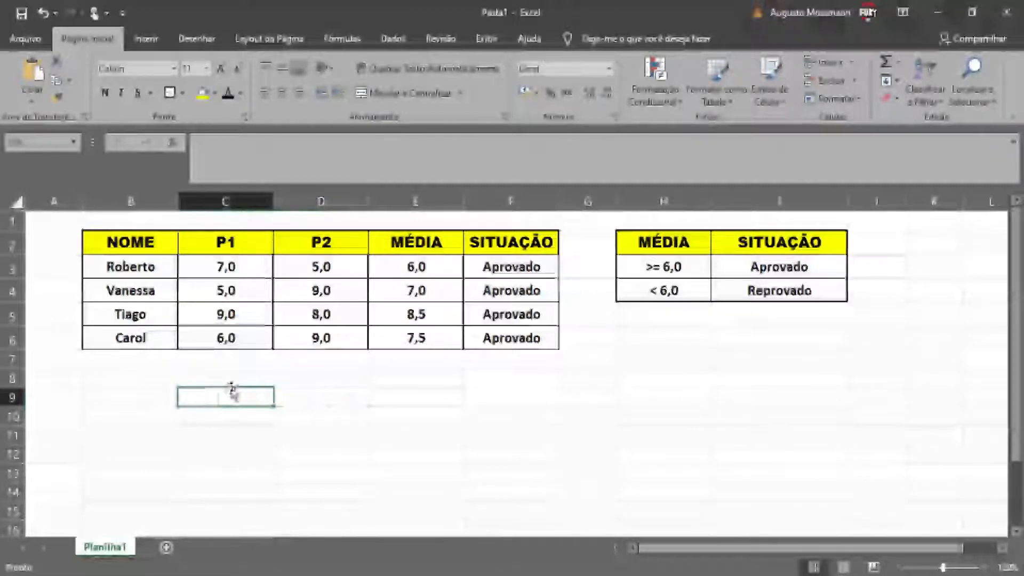
click(144, 381)
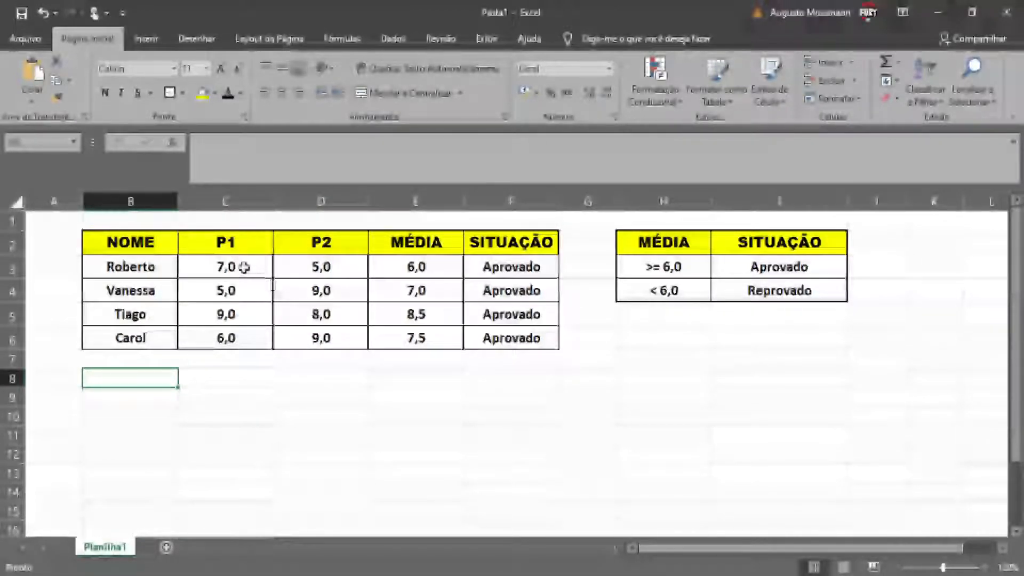
drag(244, 267, 338, 338)
click(270, 473)
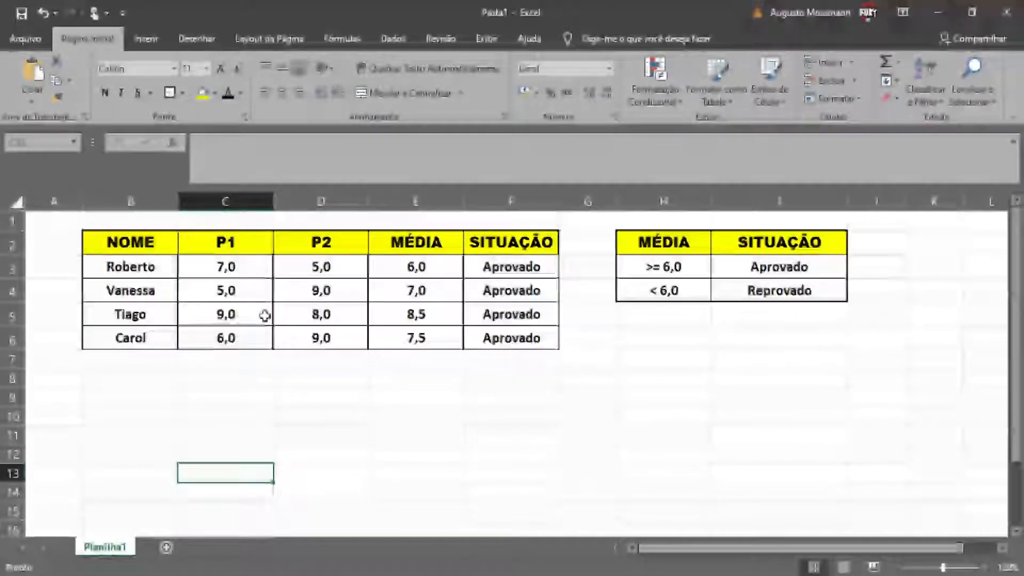
click(265, 396)
click(243, 379)
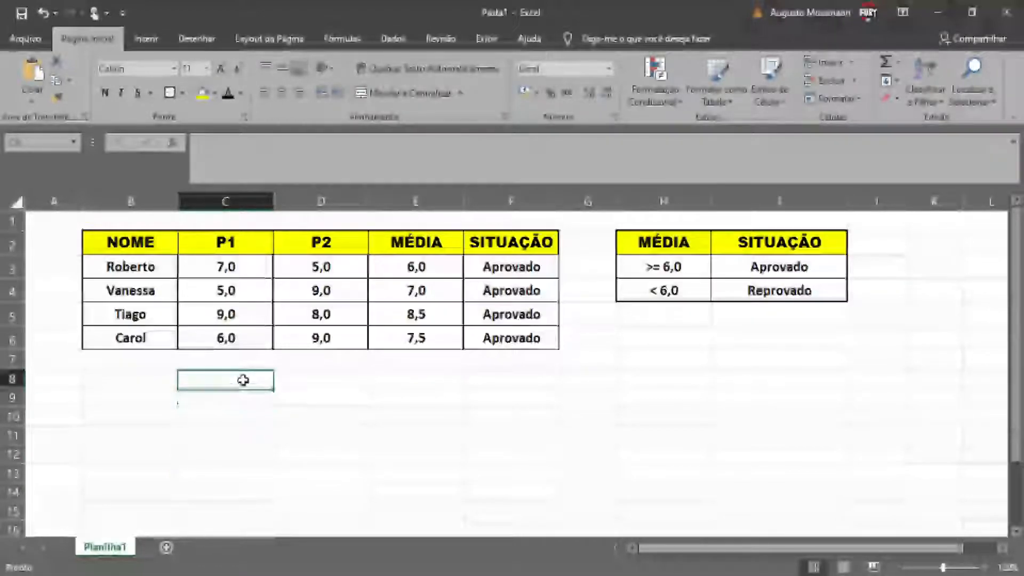
click(140, 396)
click(246, 394)
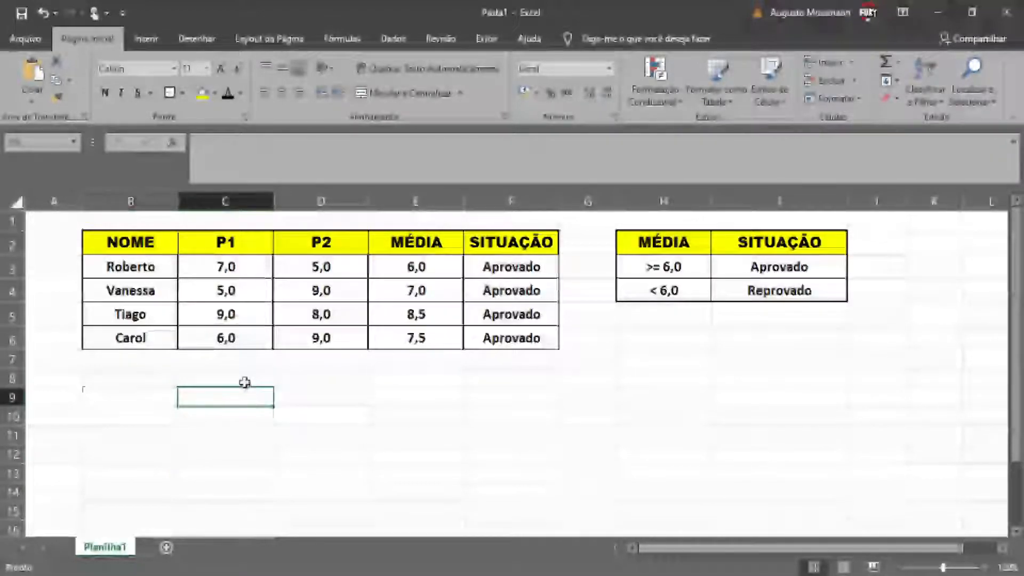
click(245, 381)
click(226, 414)
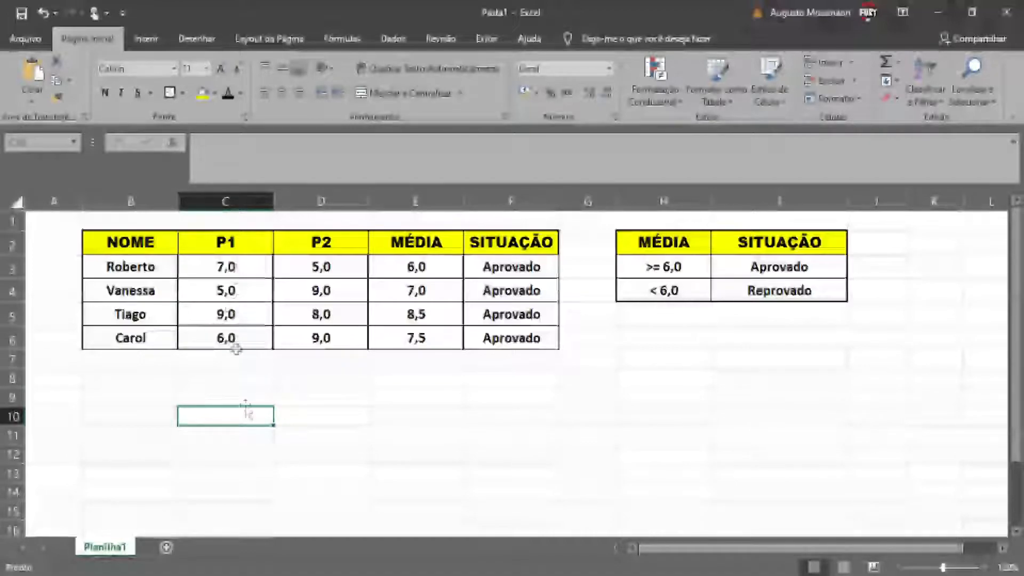
click(240, 379)
drag(237, 393, 222, 475)
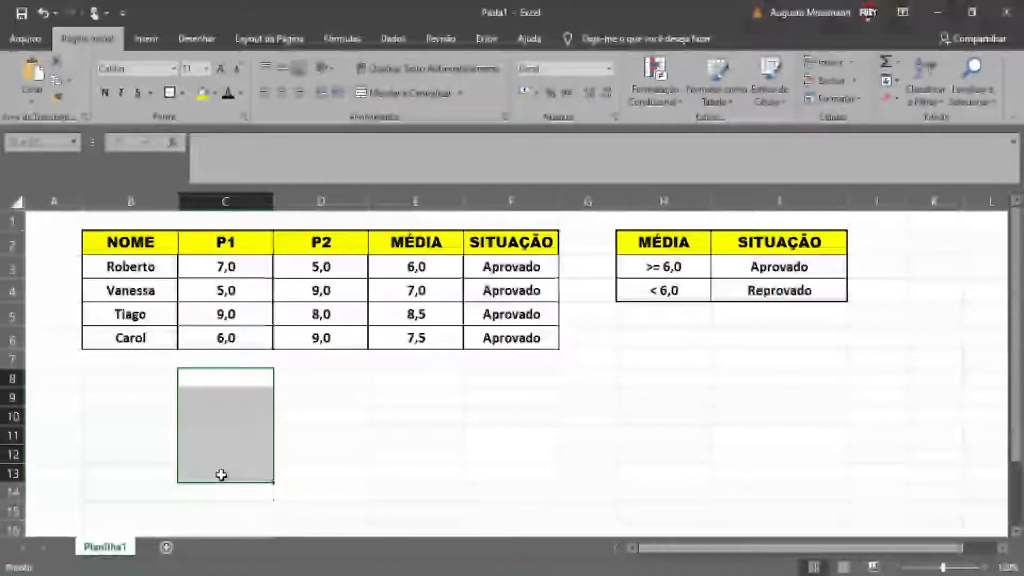
click(344, 454)
drag(530, 373, 508, 473)
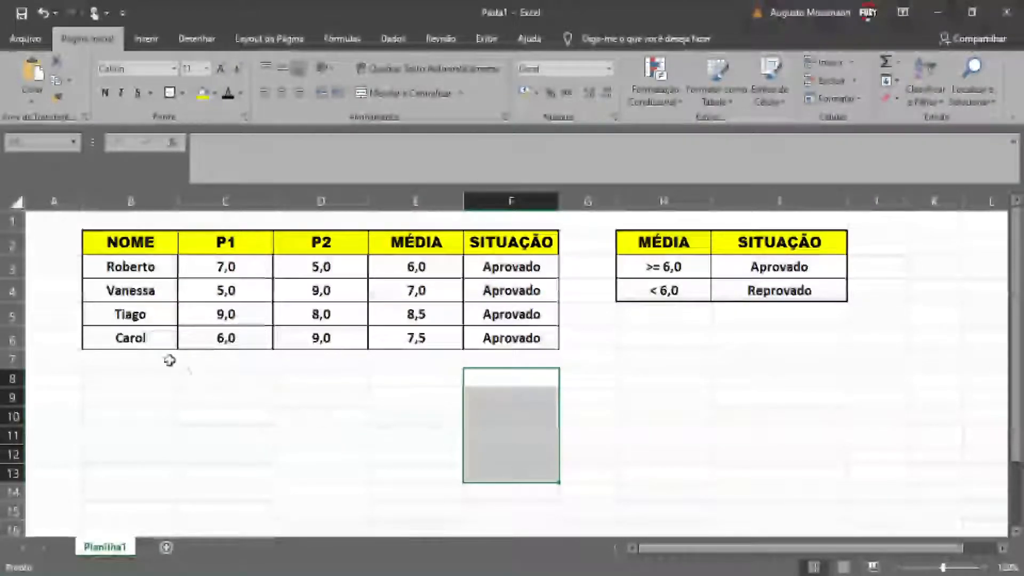
Apply all borders to the empty cells F8:F11 below the grades table
click(510, 379)
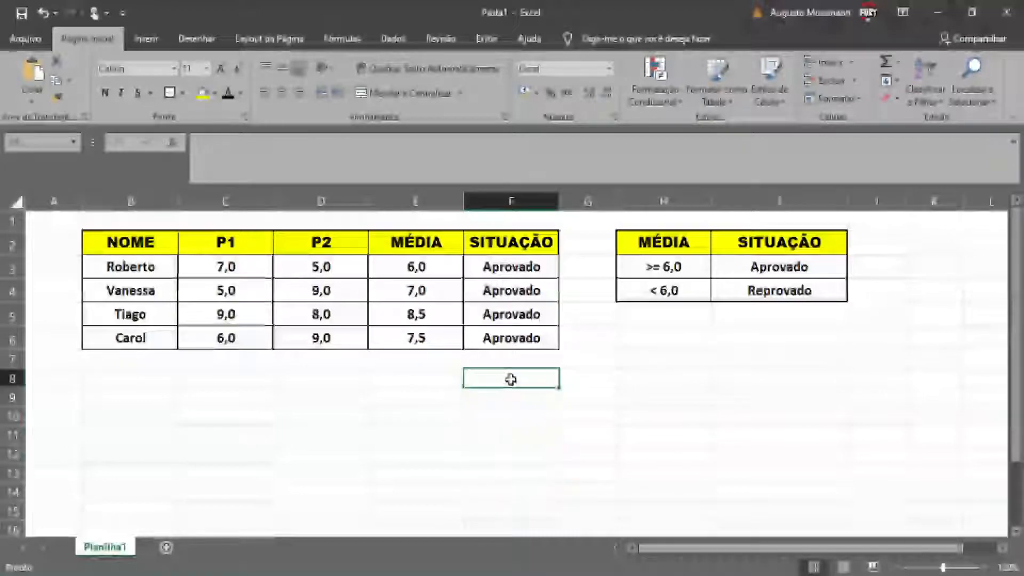
drag(526, 385, 526, 436)
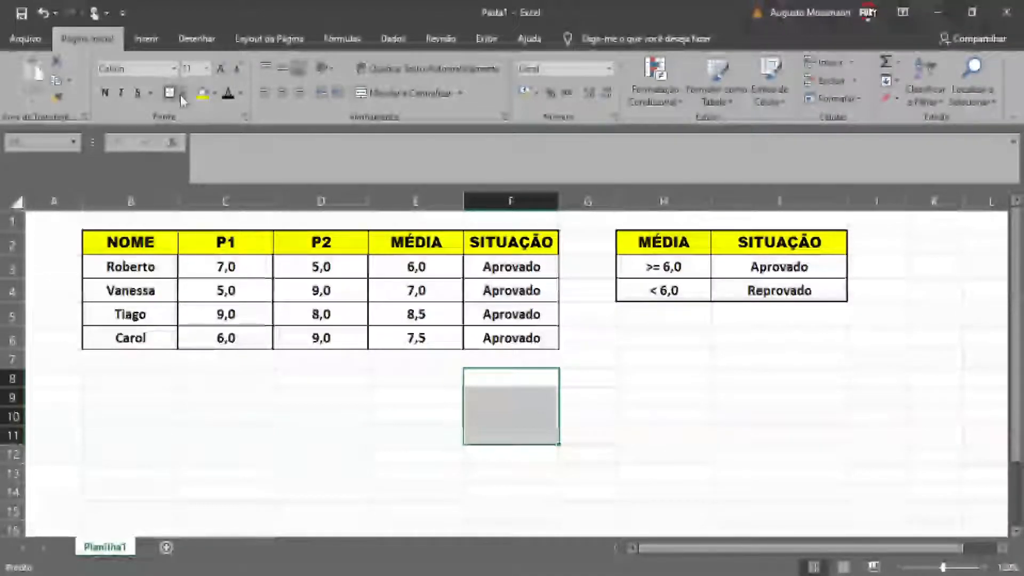
click(214, 223)
click(427, 454)
click(506, 361)
click(515, 381)
click(507, 418)
click(504, 434)
Enter the formula =soma(C3:D3) in F8, extending the reference from C3 to D3 with extend-selection mode
click(496, 383)
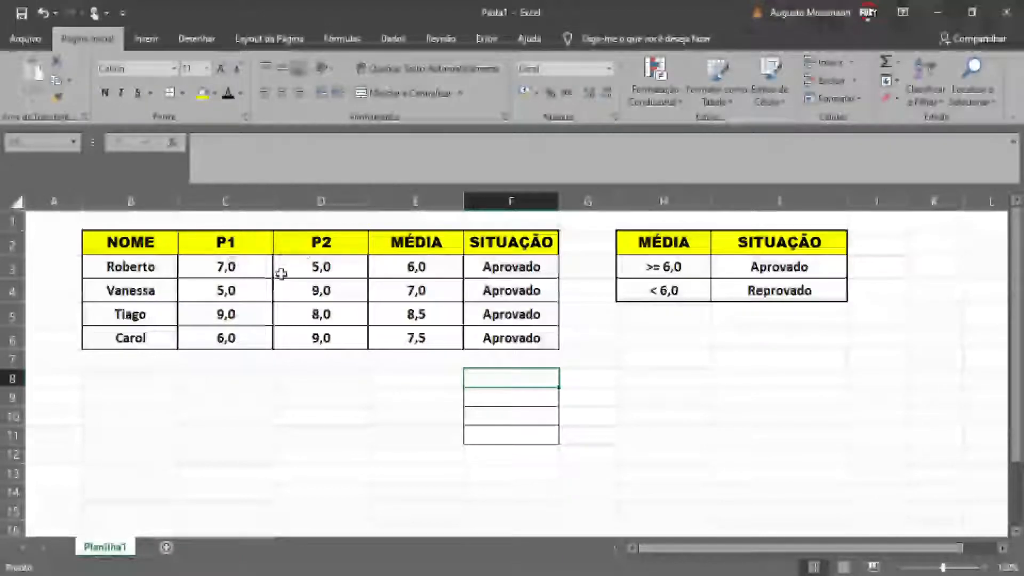
text(=soma)
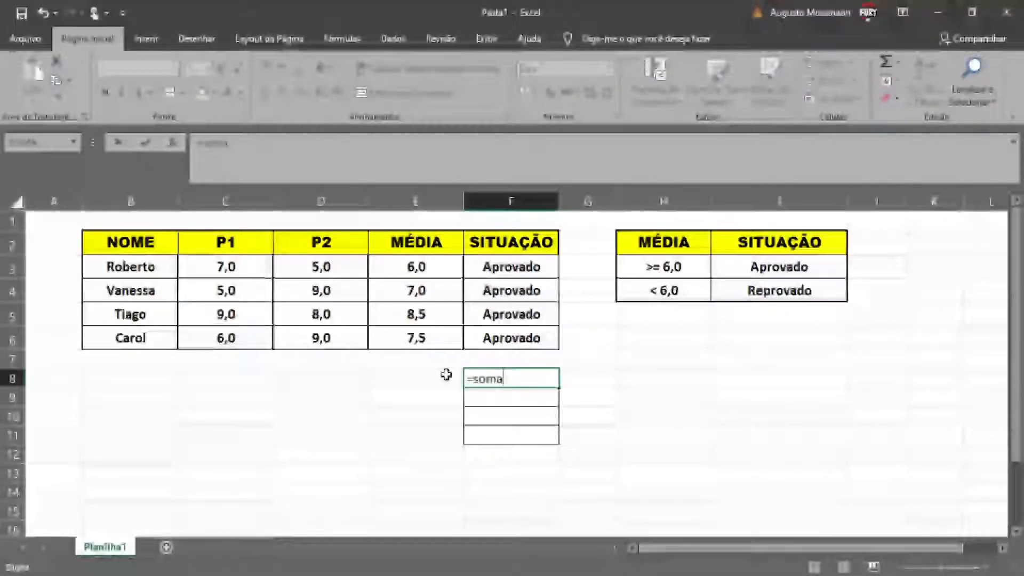
text(()
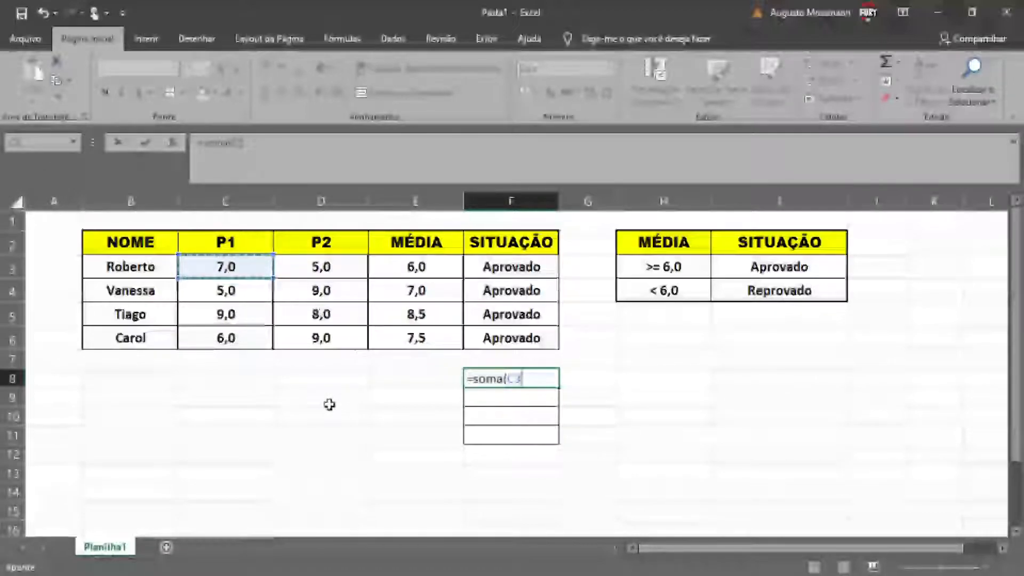
key(F8)
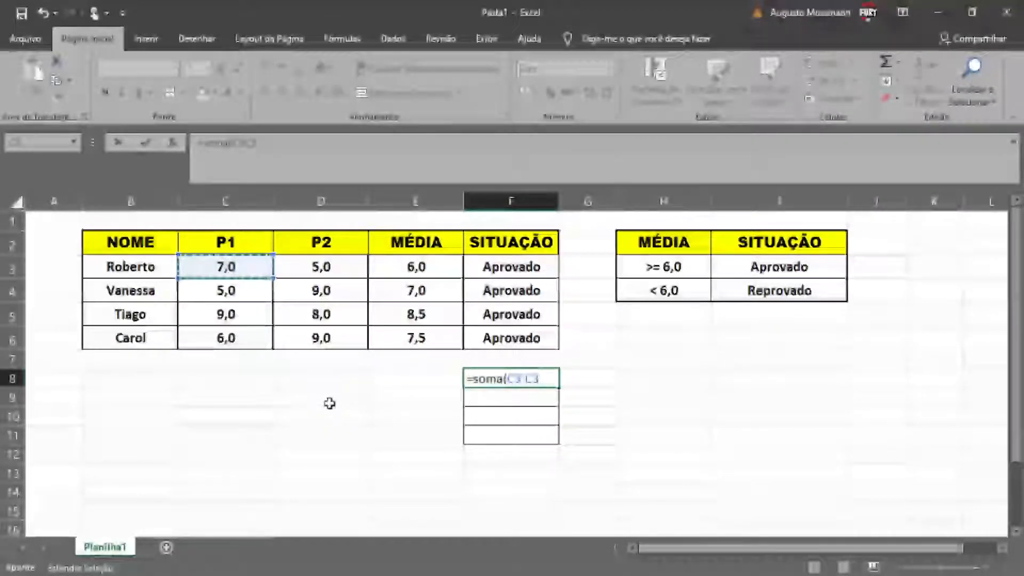
click(307, 271)
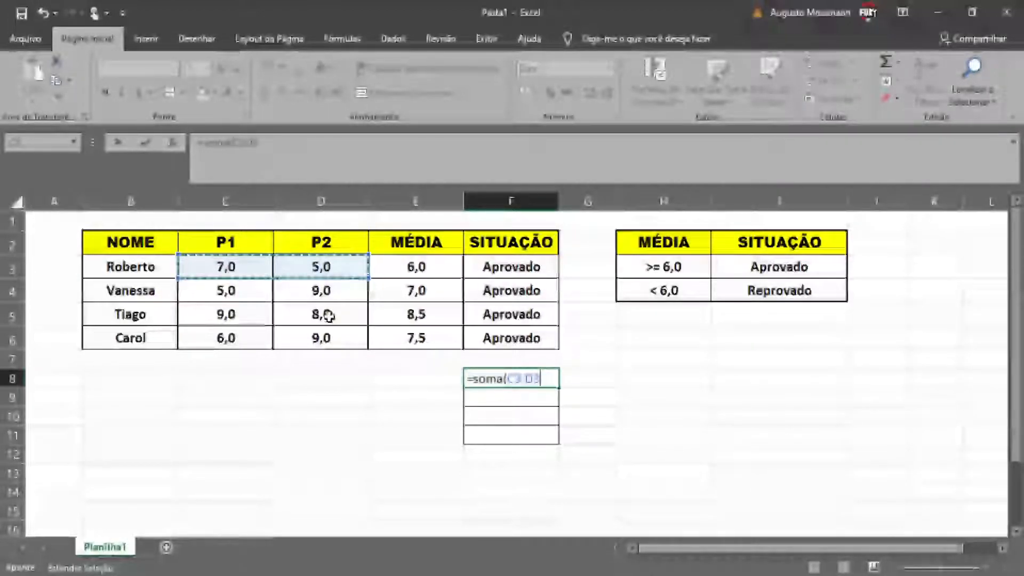
text())
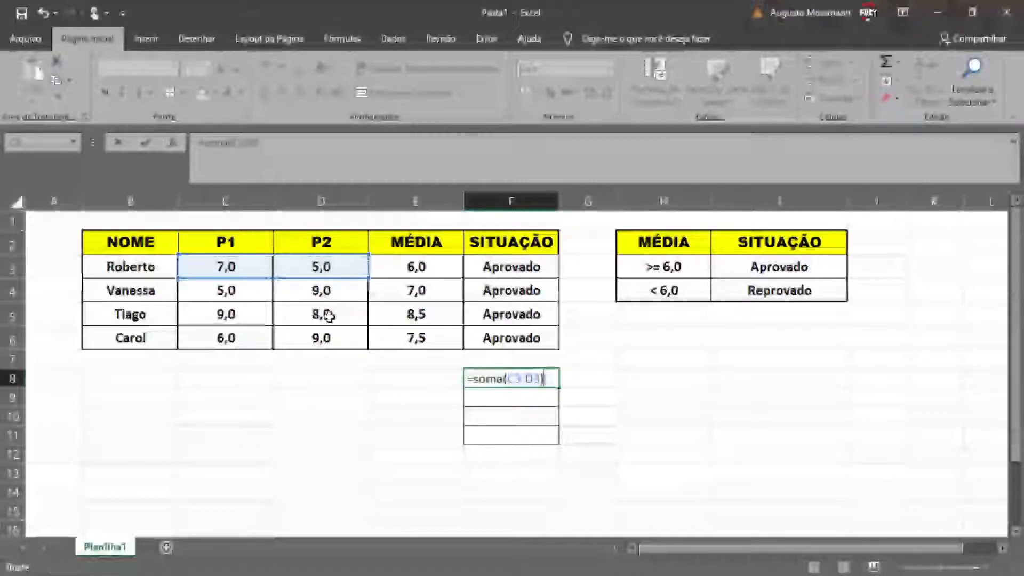
key(Return)
Copy the sum formula from F8 down through F11 and check the copy in F9
click(535, 379)
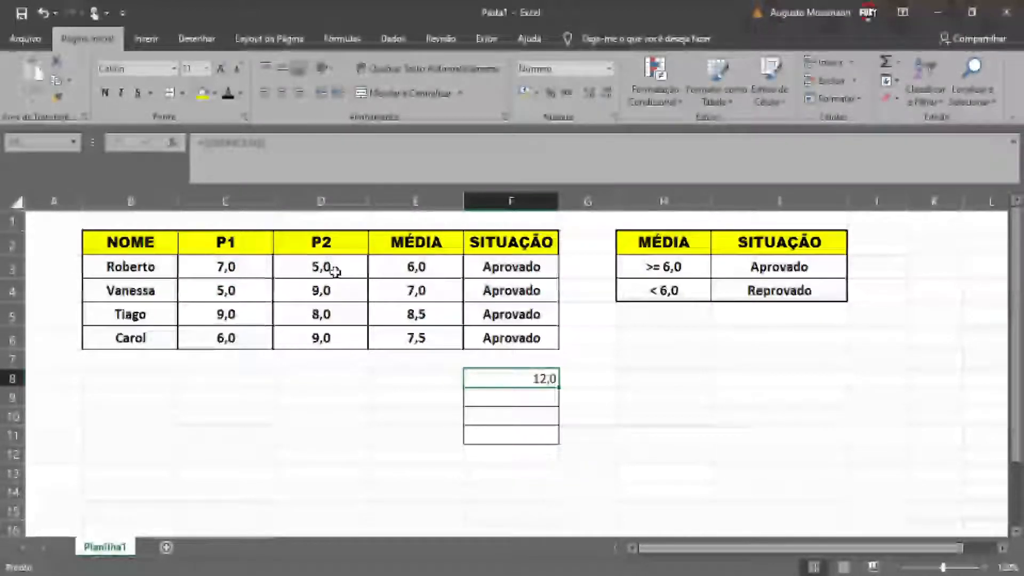
click(499, 395)
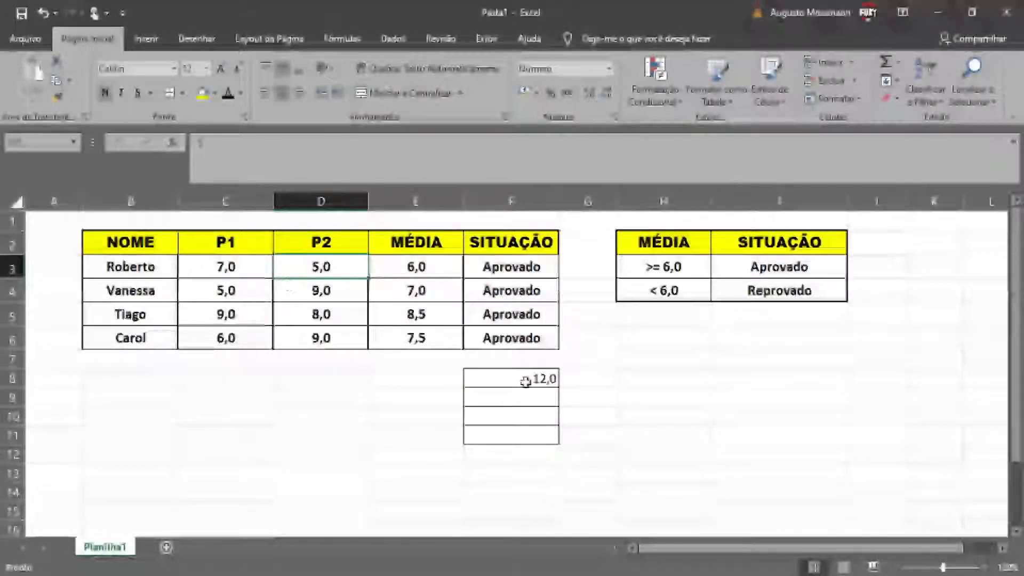
key(Right)
click(543, 383)
drag(558, 389, 557, 442)
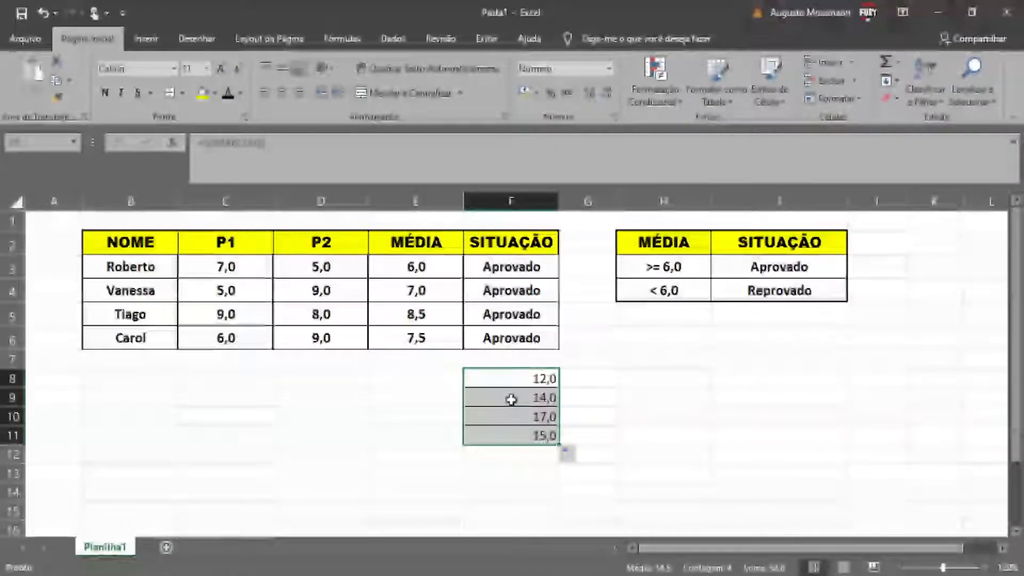
click(530, 398)
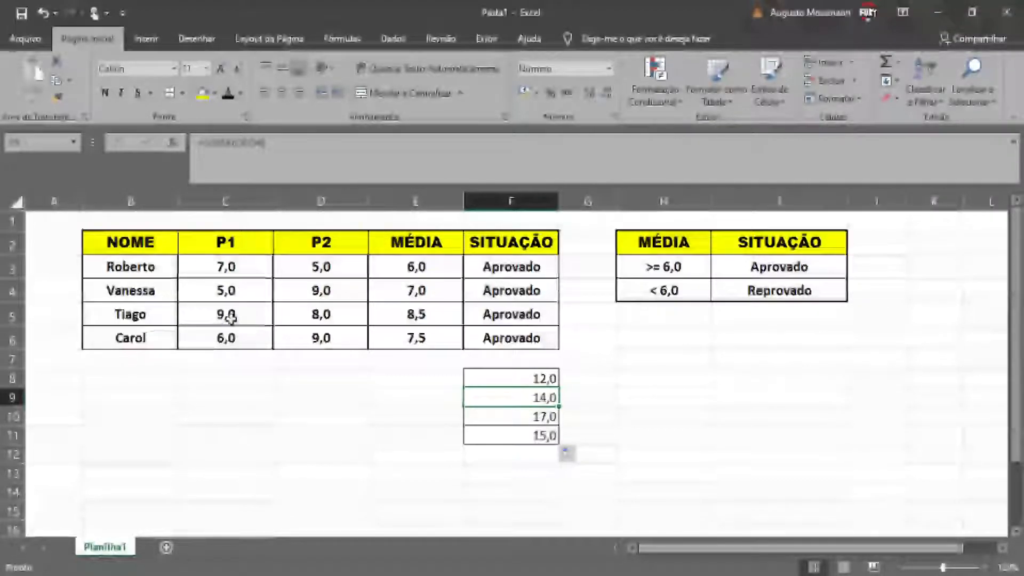
Check the copied sum in F11 against the P1 and P2 grades in row 6 and the whole grade range C3:D6
click(510, 433)
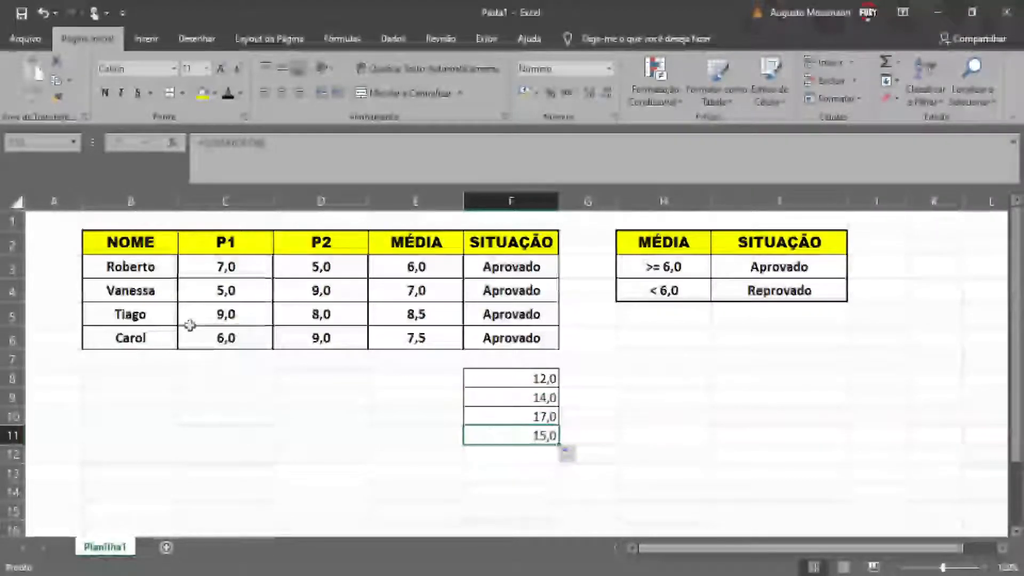
click(203, 346)
click(297, 346)
click(528, 441)
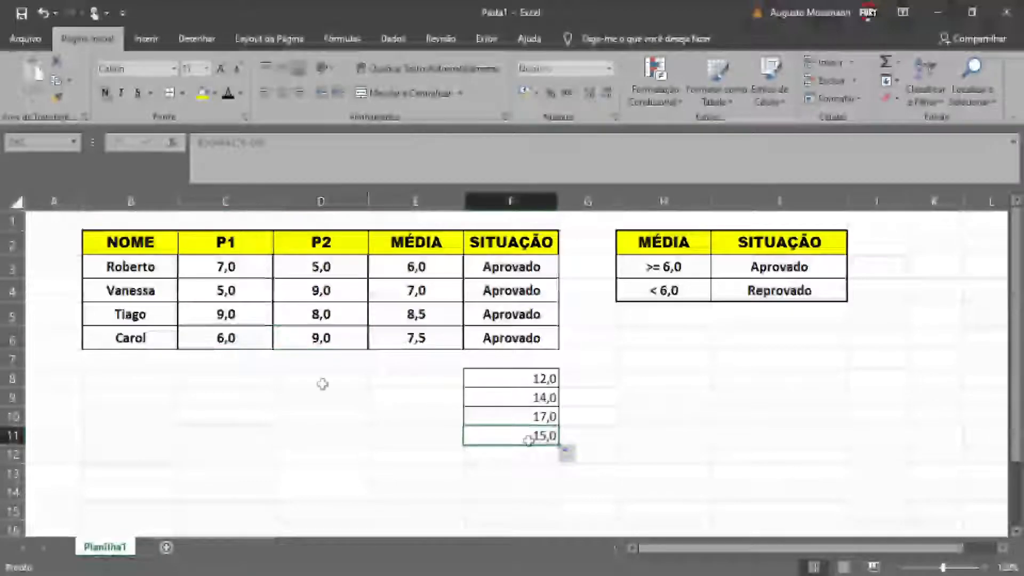
drag(249, 265, 356, 339)
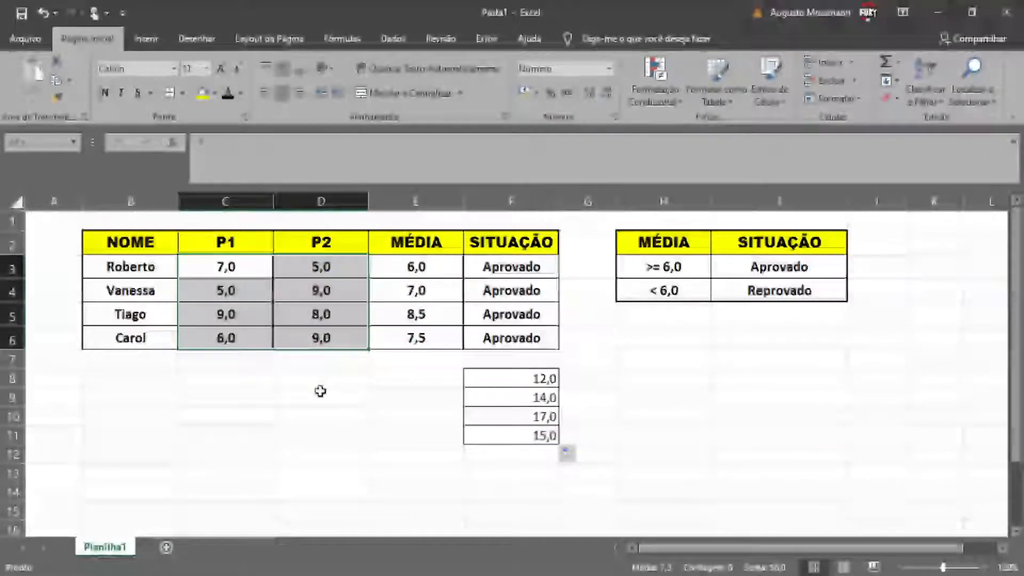
click(220, 376)
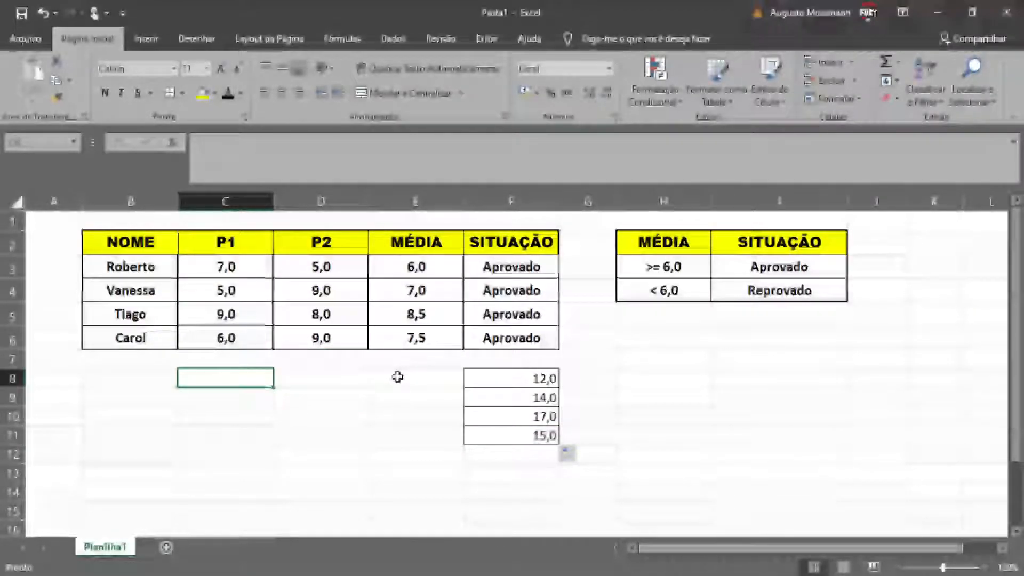
Apply all borders to E8:E11 and enter the formula =soma(C3:D6) in E8 to total every P1 and P2 grade
drag(397, 378, 398, 437)
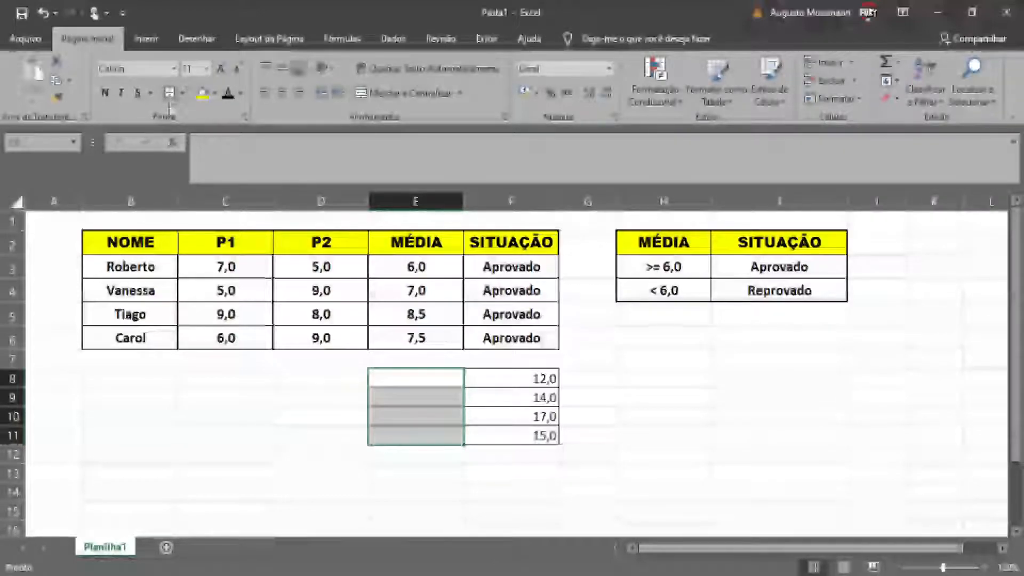
click(425, 379)
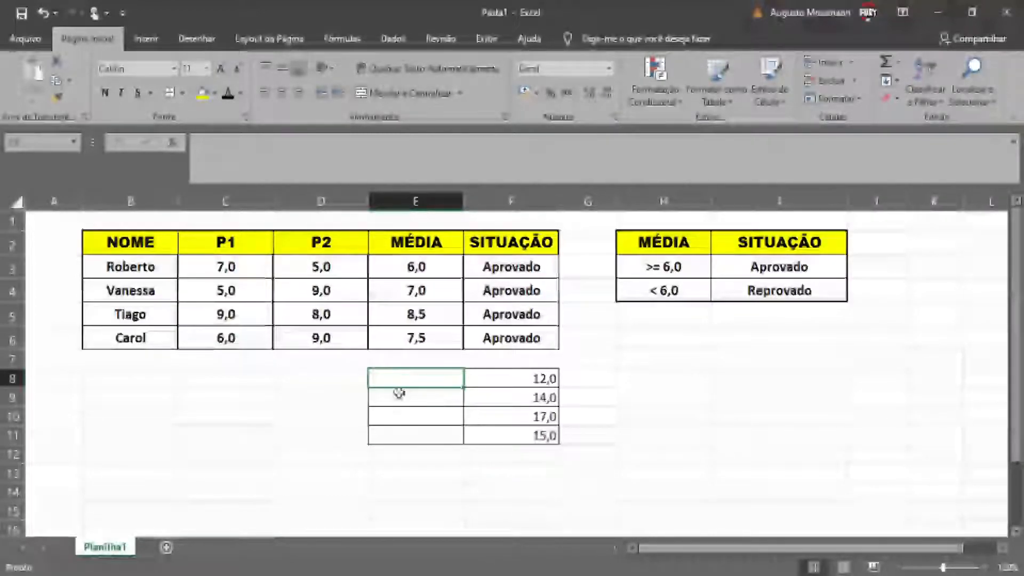
text(=)
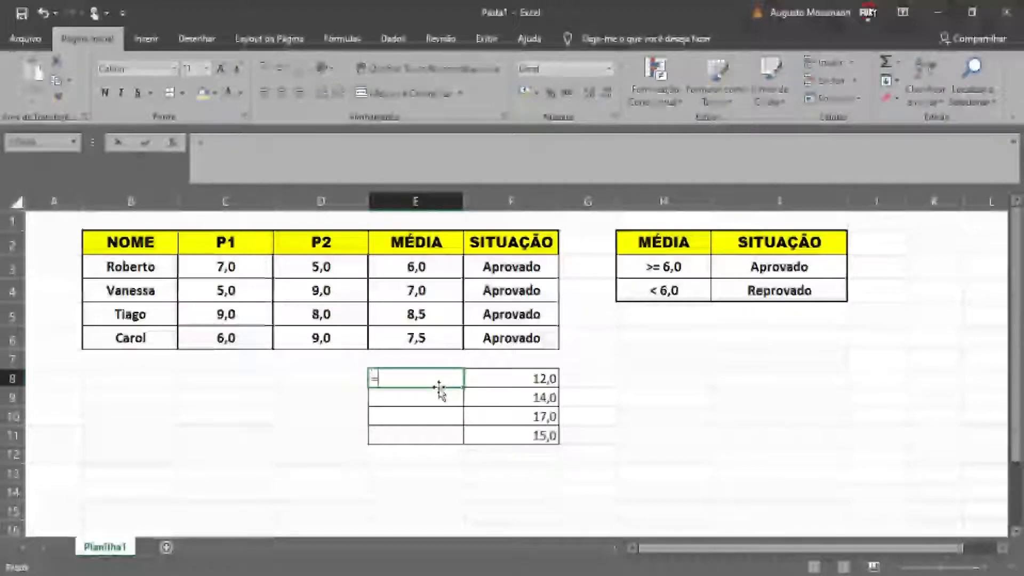
text(ooma*)
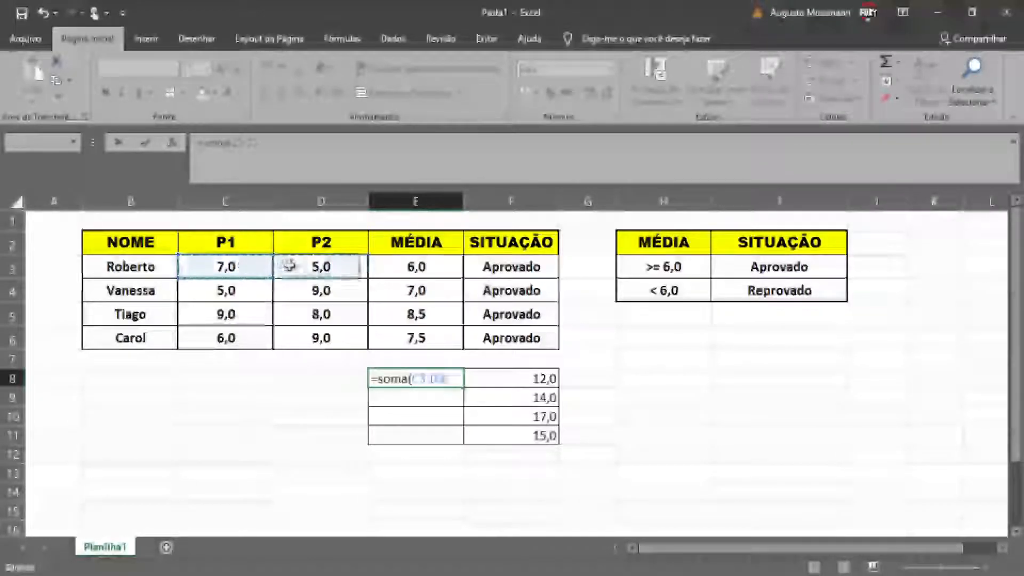
drag(288, 265, 340, 325)
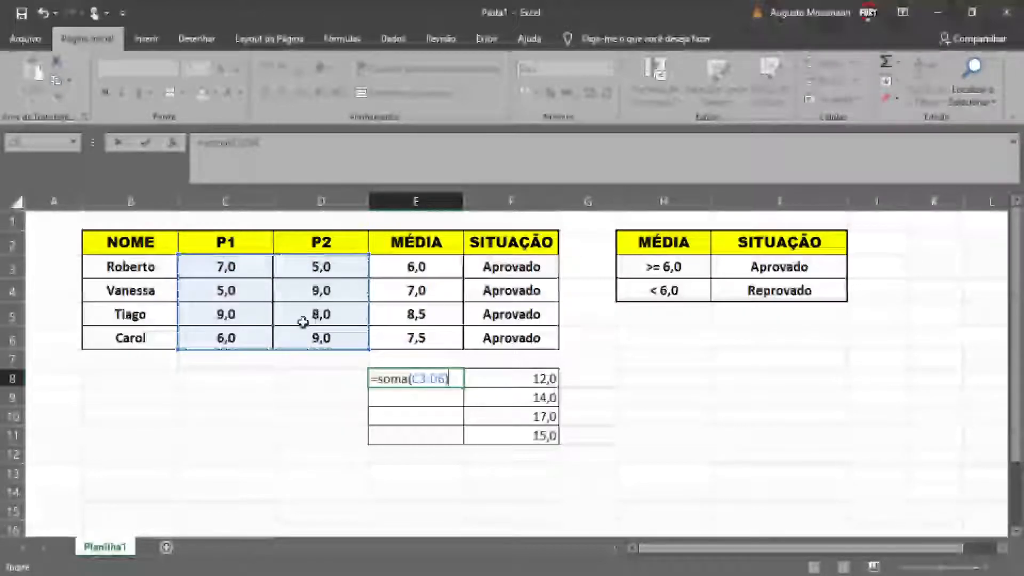
key(Return)
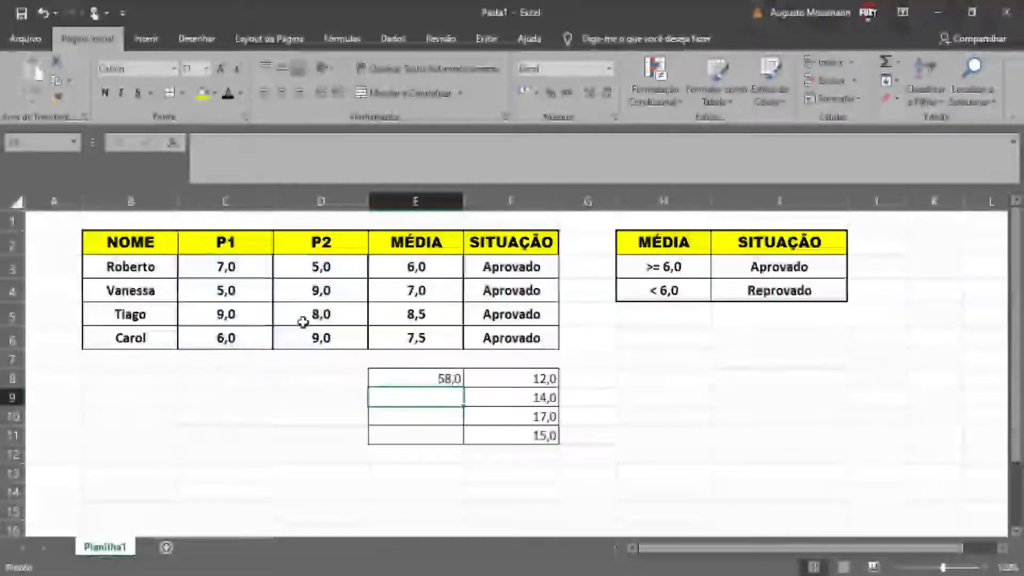
Compare the total formula in E8 with the P1 and P2 grade pairs of each student row
click(452, 379)
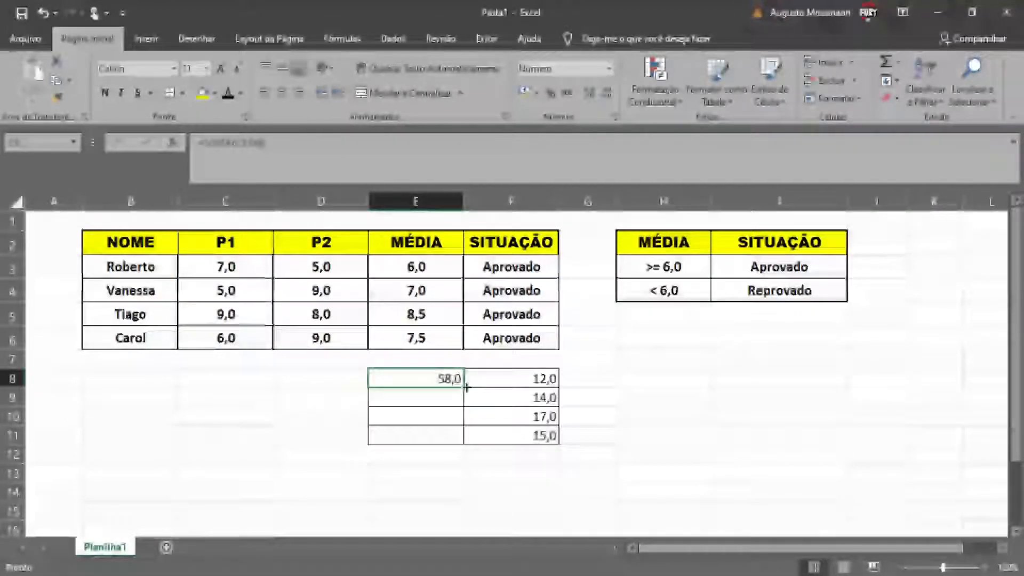
click(437, 411)
click(447, 383)
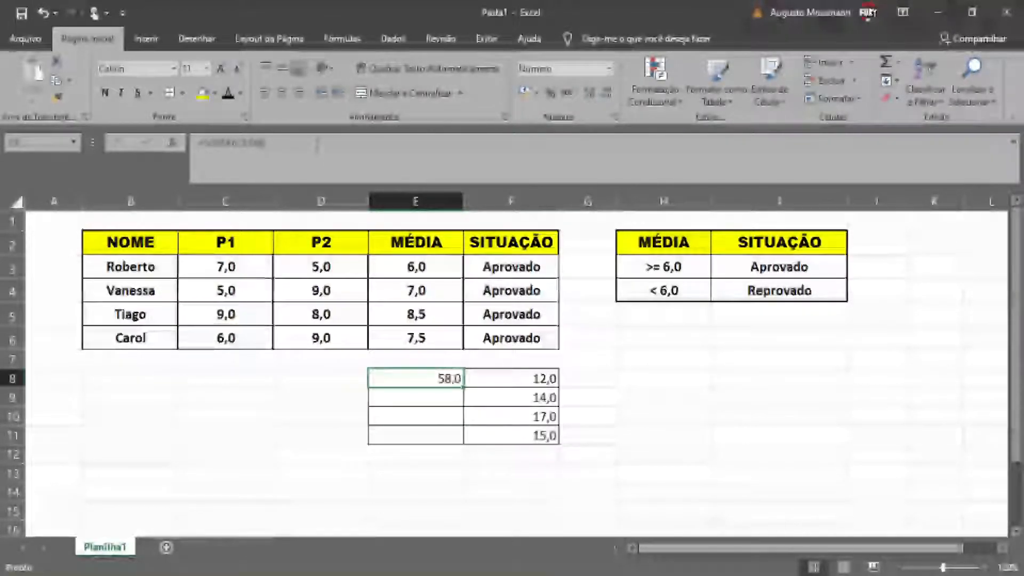
key(F2)
drag(256, 266, 305, 269)
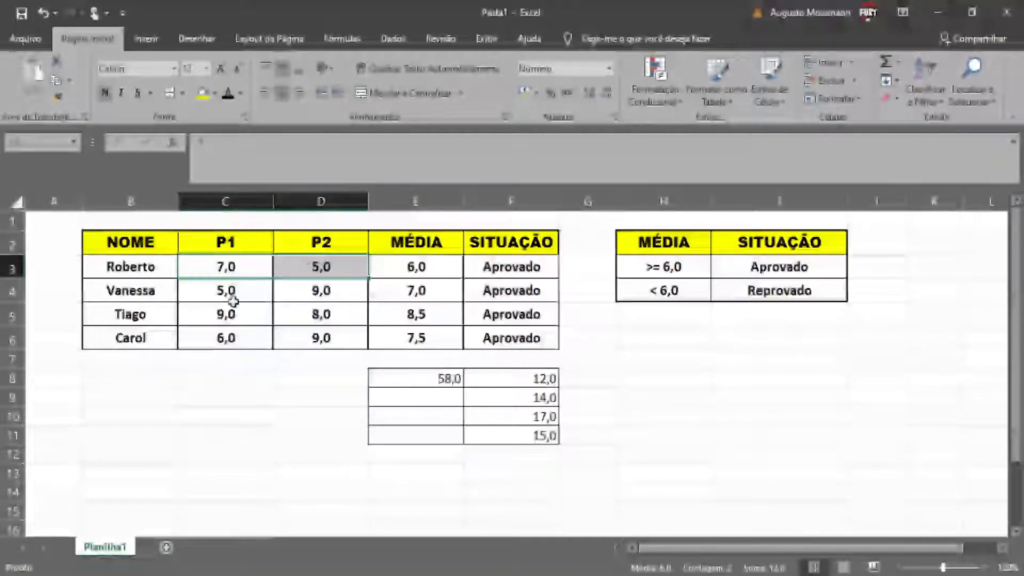
drag(235, 296, 302, 295)
drag(252, 331, 321, 331)
click(326, 320)
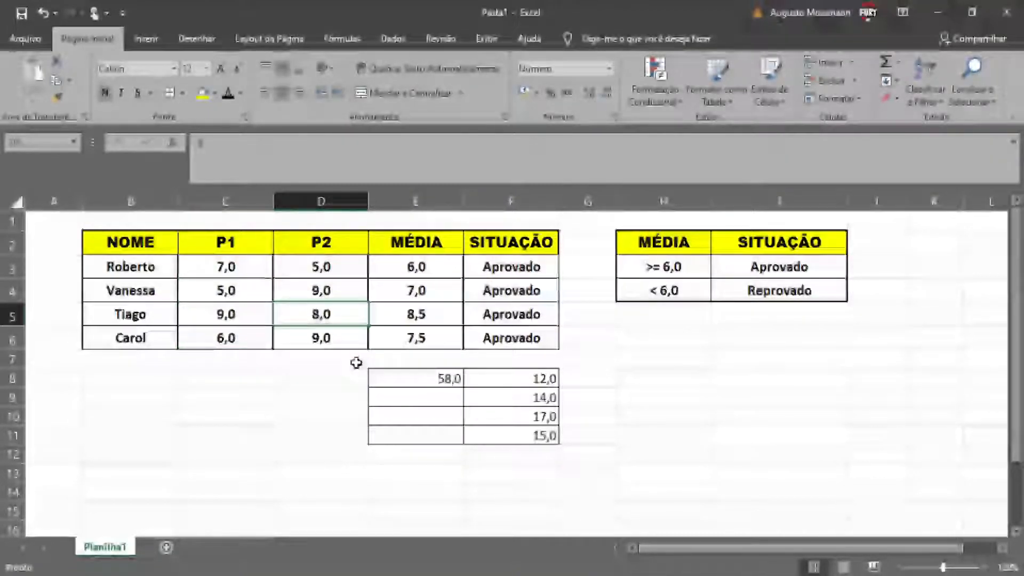
Compare the overall total in E8 with the row-by-row sums in F8:F11
click(427, 411)
click(427, 382)
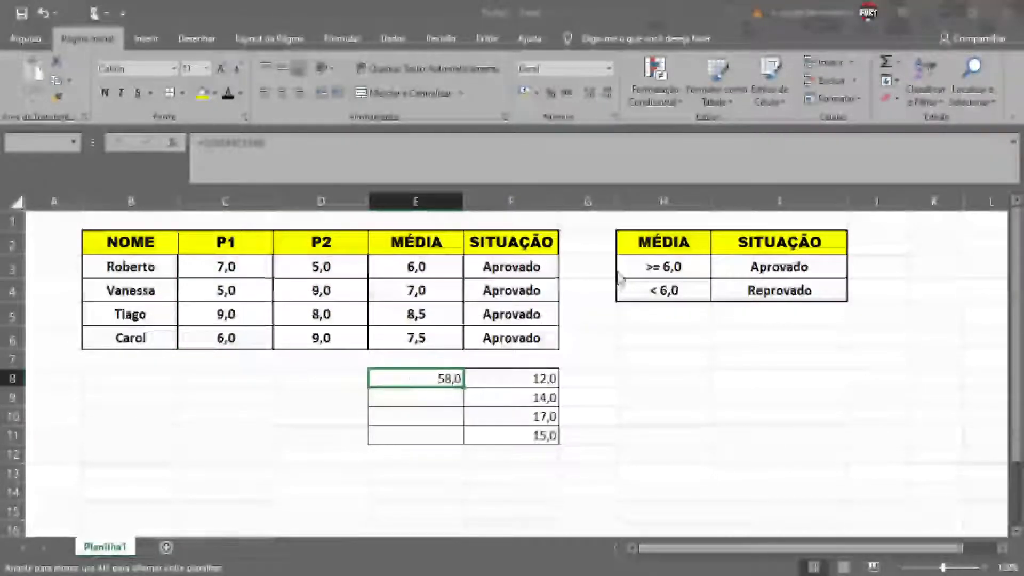
click(430, 395)
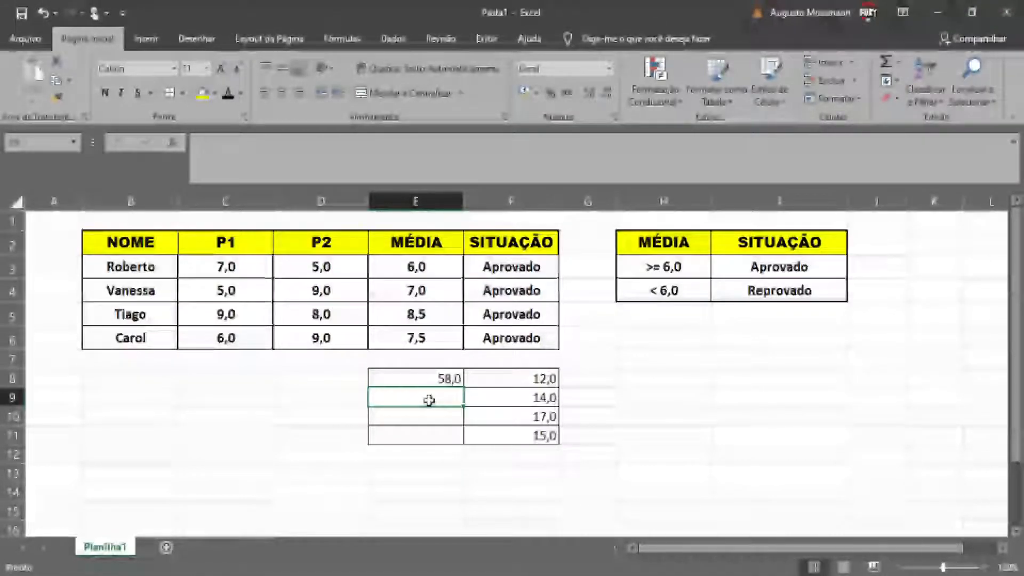
click(320, 454)
click(535, 454)
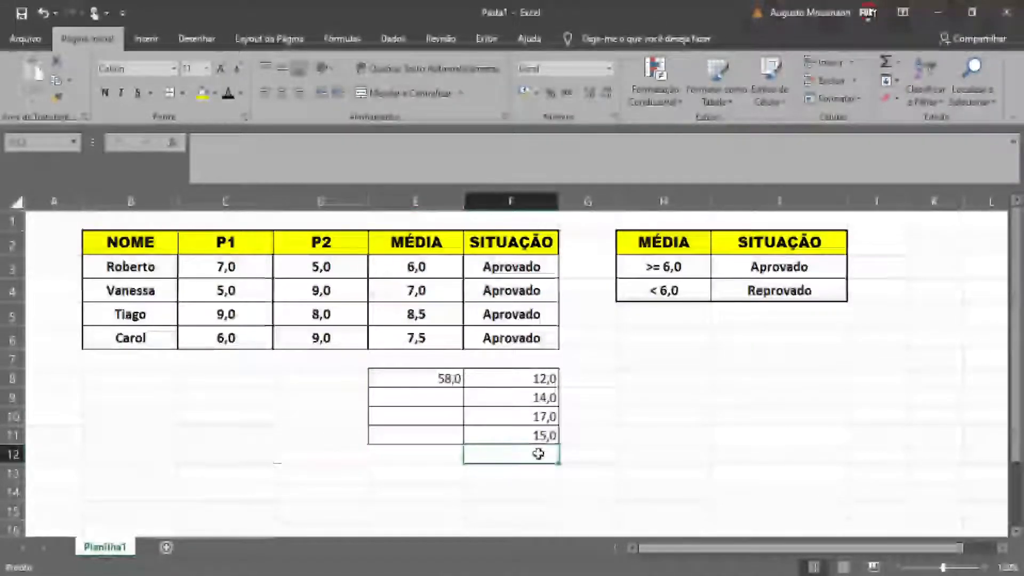
click(531, 437)
click(370, 422)
click(412, 381)
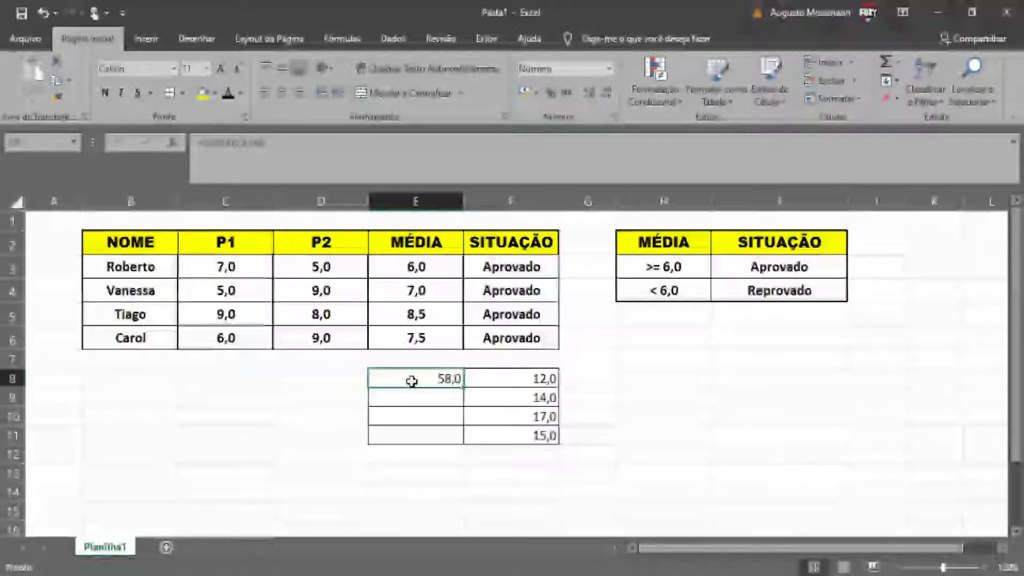
scroll(411, 382, down, 1)
scroll(412, 381, up, 1)
click(521, 439)
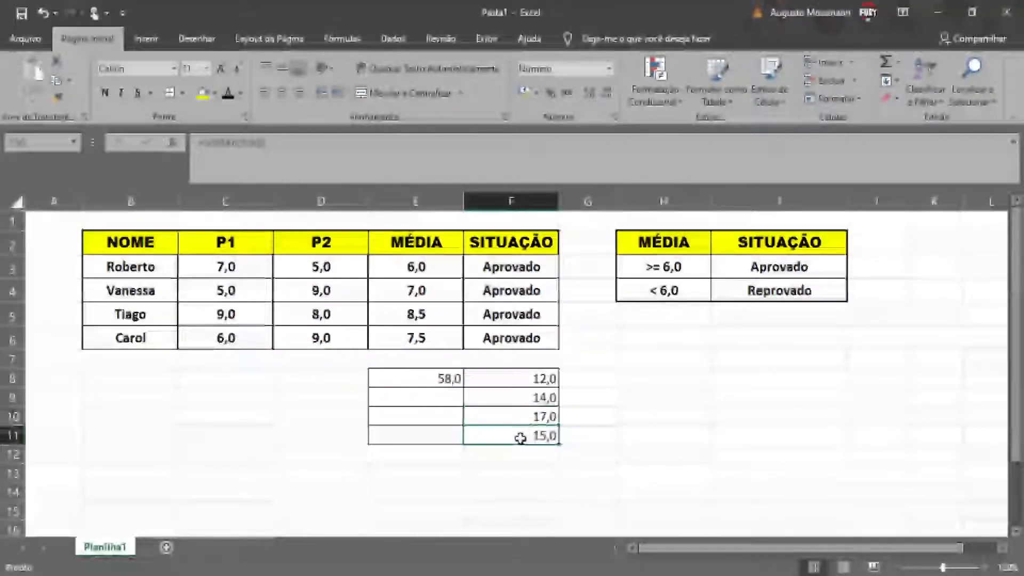
Clear the contents and remove the borders of the demonstration cells E8:F11
key(ctrl+z)
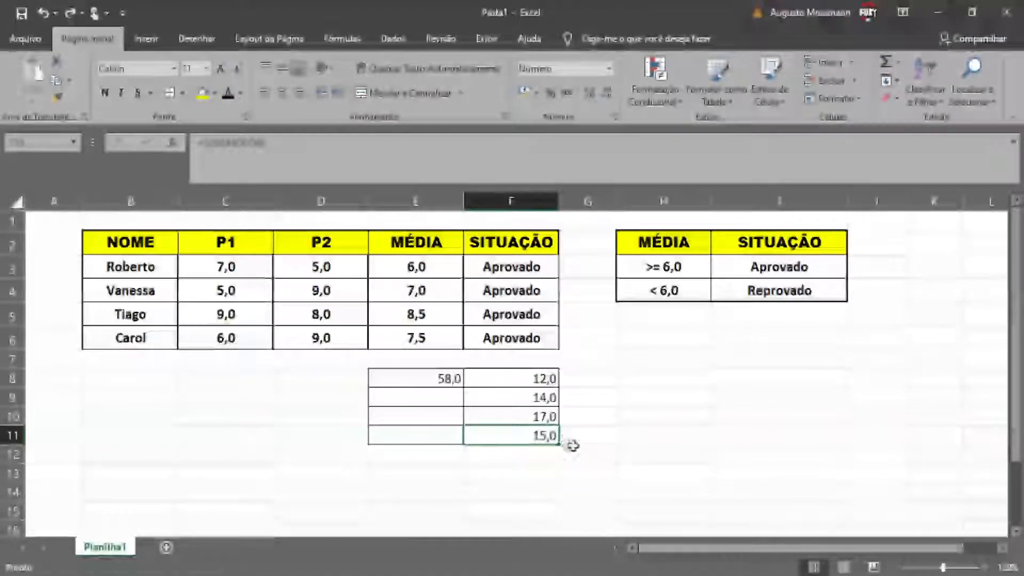
mouse_move(548, 445)
mouse_down()
mouse_move(377, 383)
mouse_move(484, 427)
mouse_up()
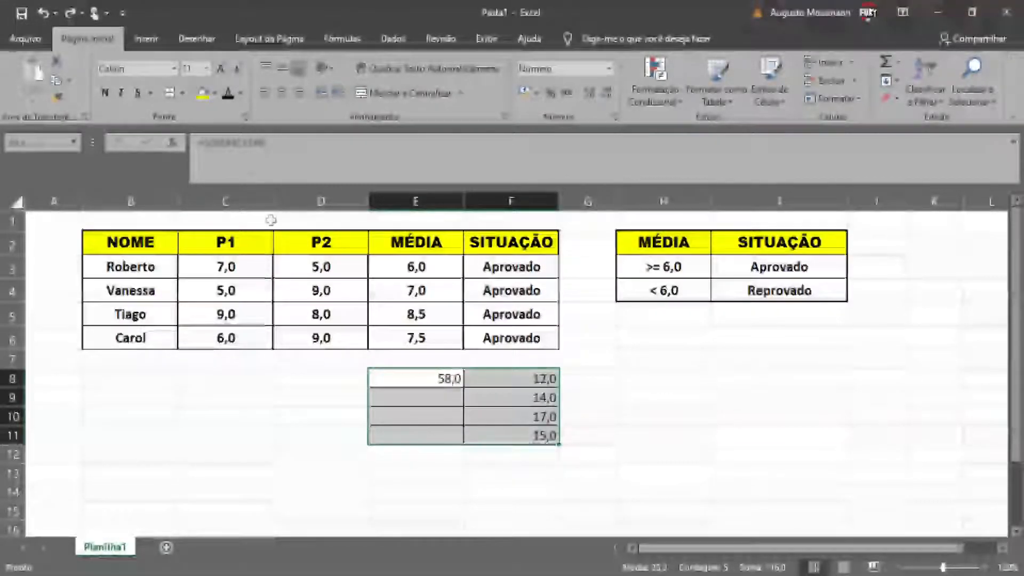
key(Delete)
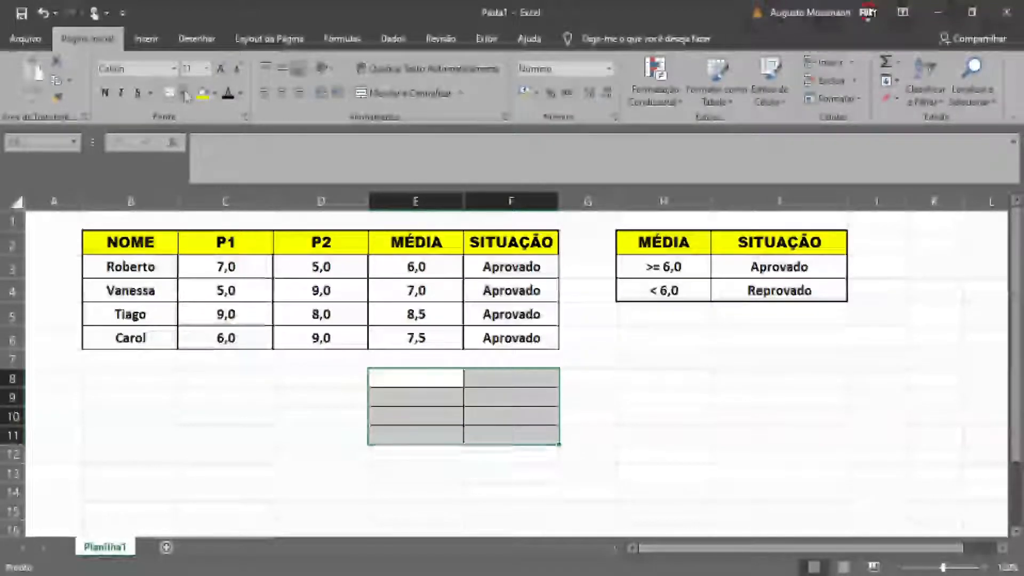
click(211, 514)
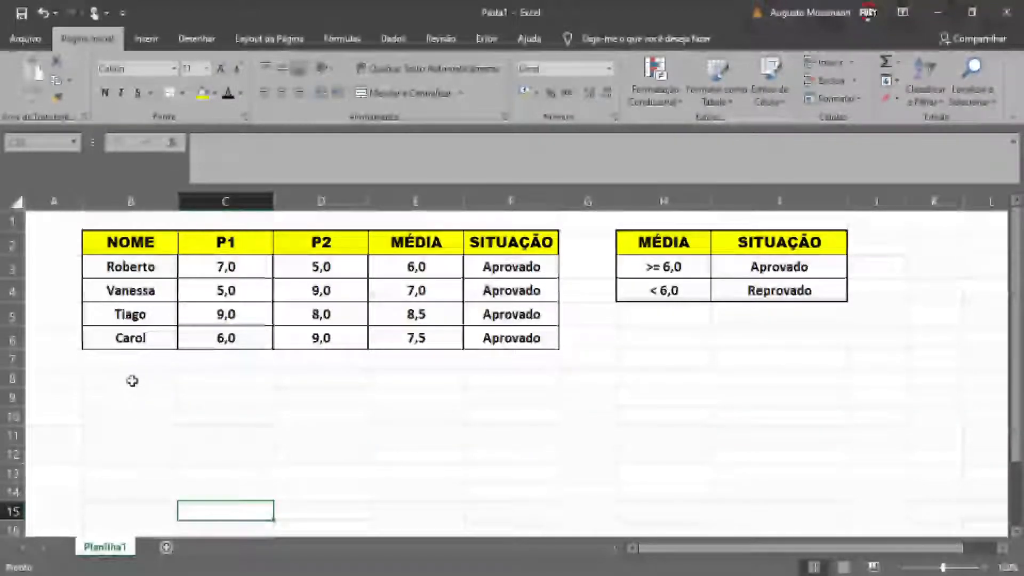
Review the NOME, P1, MÉDIA and SITUAÇÃO headings of the grades table
click(136, 376)
scroll(136, 372, down, 1)
scroll(136, 372, up, 1)
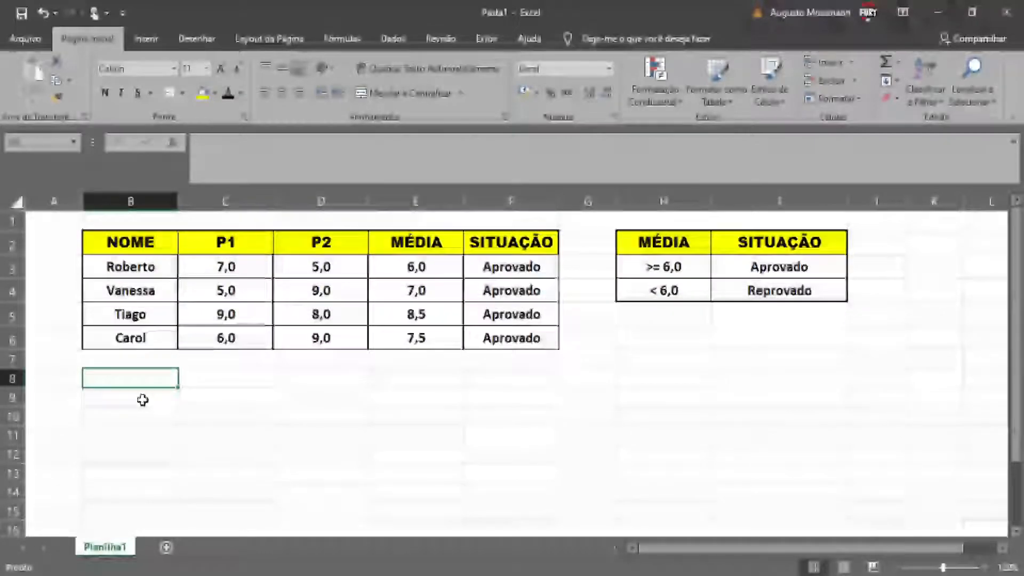
click(151, 244)
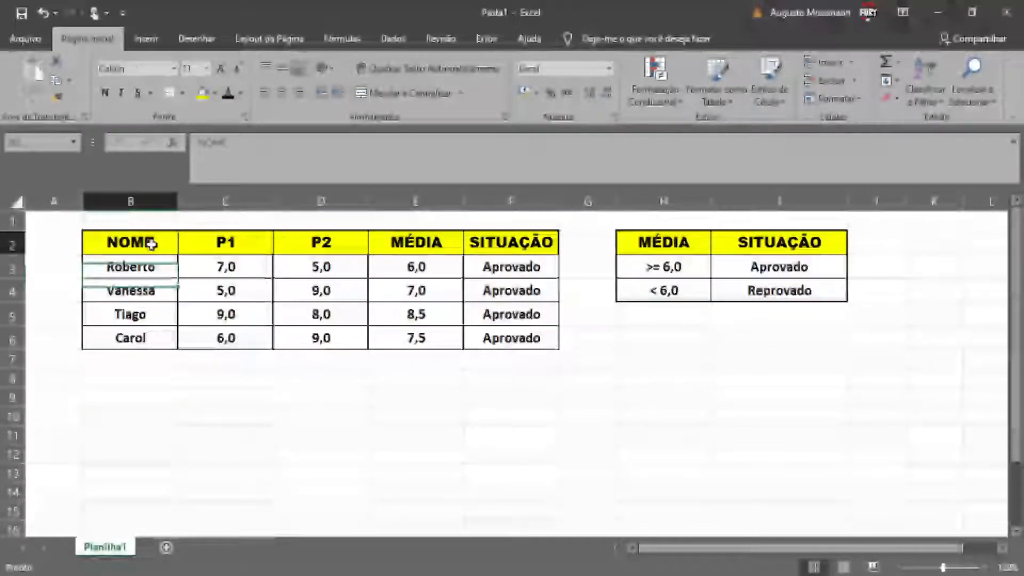
click(235, 243)
click(418, 243)
click(497, 242)
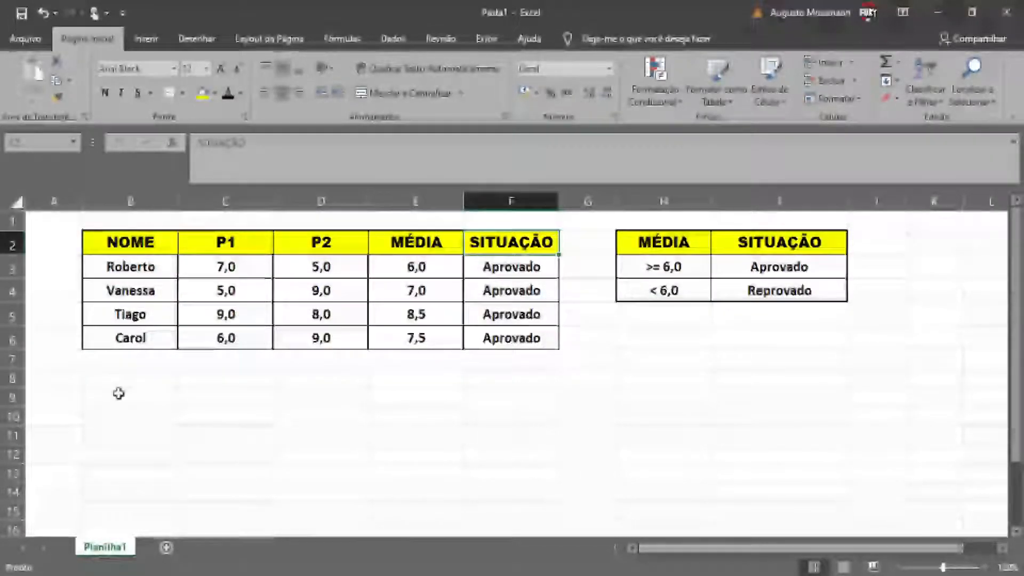
Apply all borders to the empty range B8:F12 below the grades table
click(128, 380)
drag(211, 384, 519, 451)
click(182, 96)
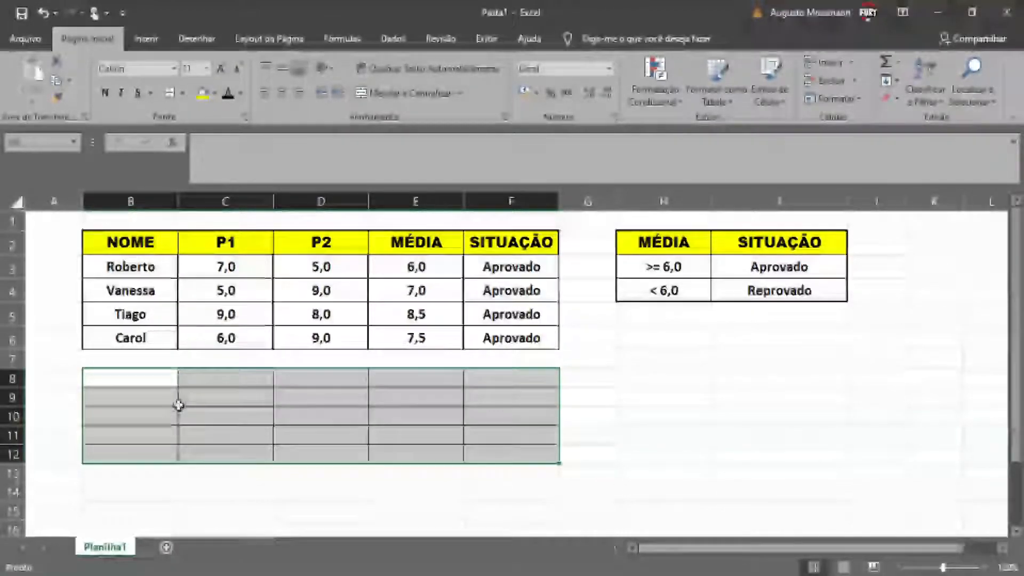
drag(173, 412, 184, 410)
scroll(191, 396, down, 1)
scroll(187, 394, up, 1)
click(128, 382)
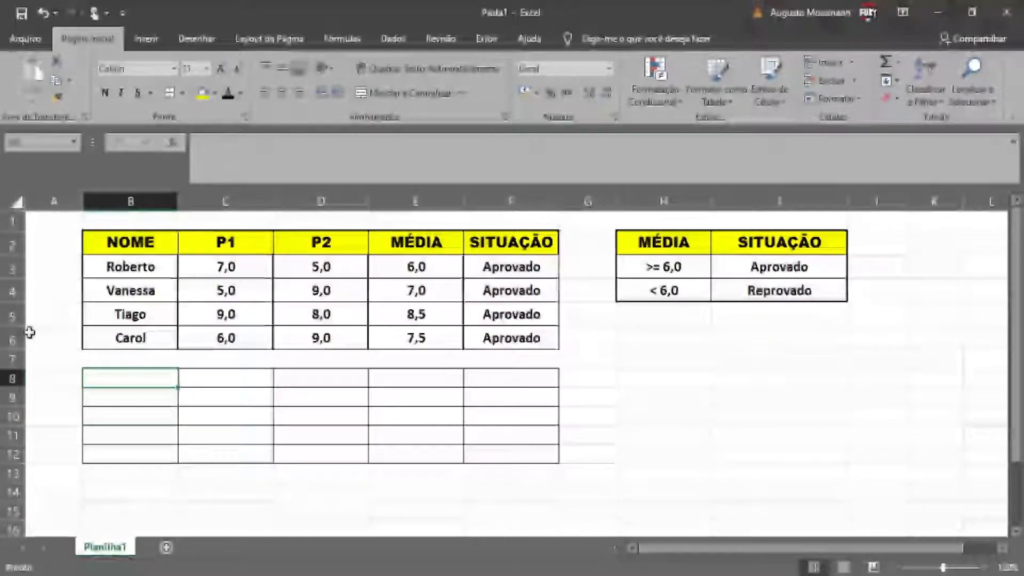
Increase the height of rows 8 to 12 equally
scroll(64, 375, down, 1)
scroll(142, 328, up, 1)
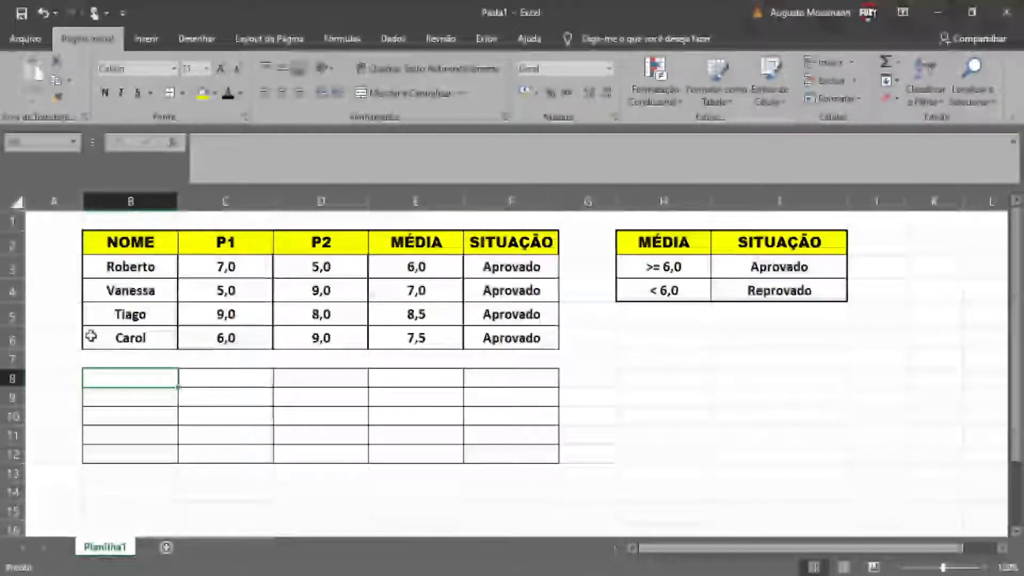
click(125, 397)
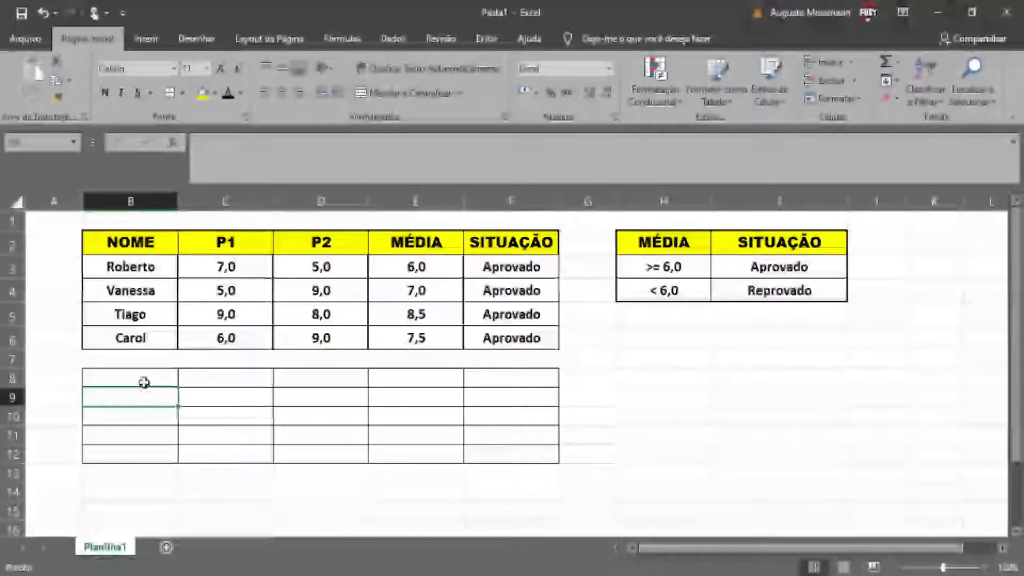
click(144, 383)
drag(11, 378, 13, 457)
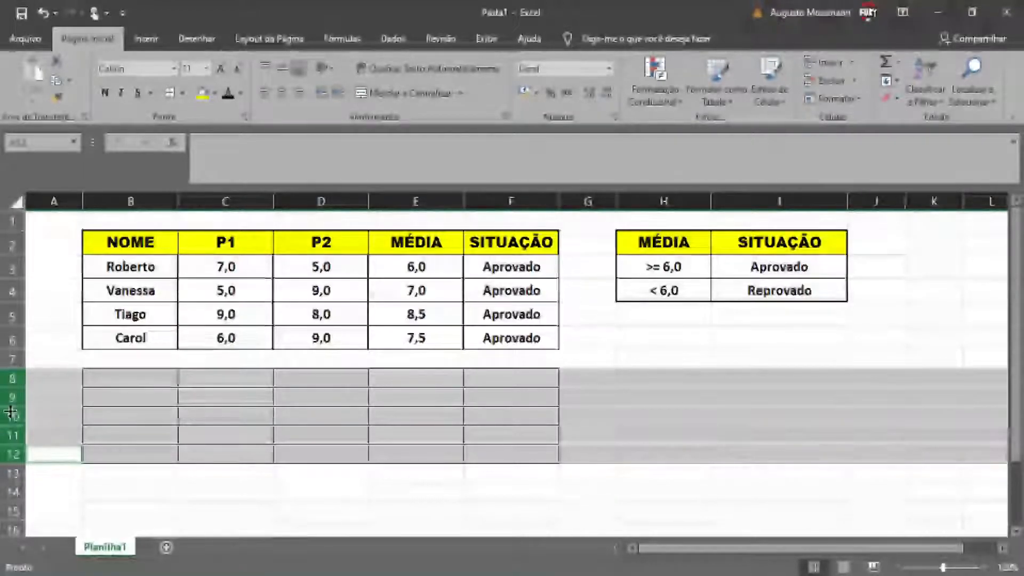
drag(14, 461, 12, 471)
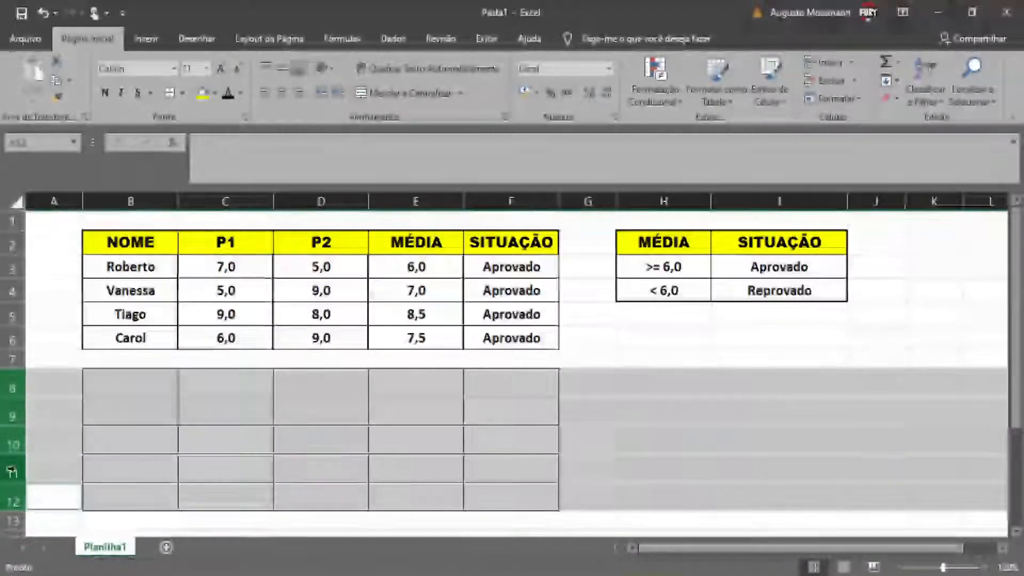
click(155, 382)
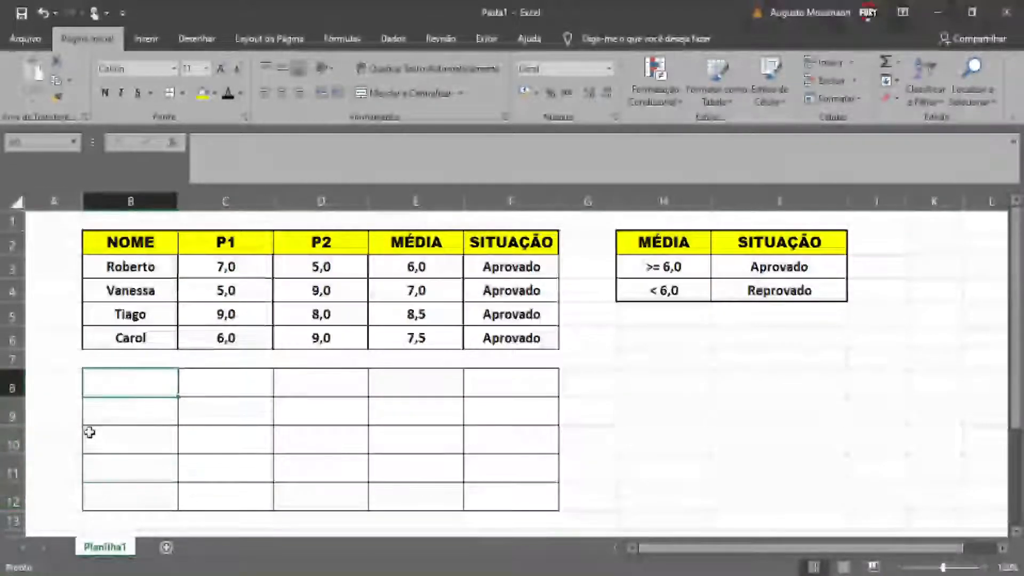
Widen columns B through F equally
click(126, 449)
scroll(126, 449, down, 1)
click(663, 315)
click(335, 315)
click(131, 315)
drag(131, 202, 557, 201)
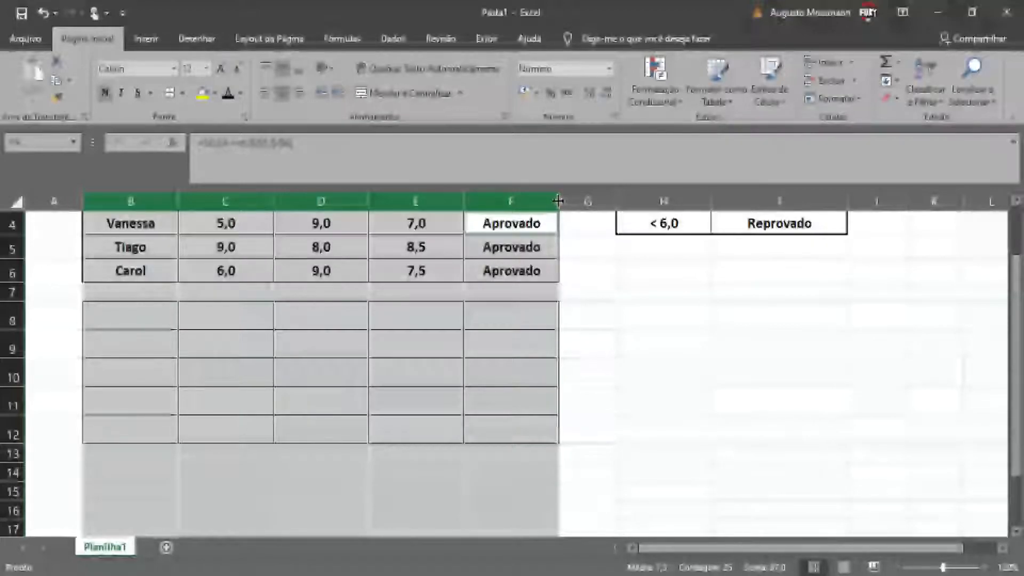
drag(557, 201, 574, 200)
click(142, 338)
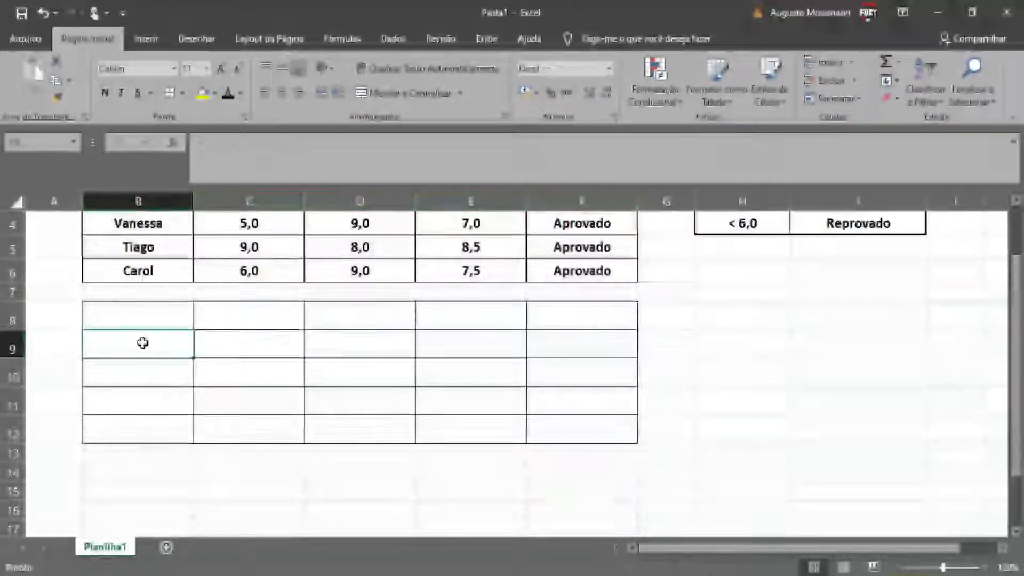
Fill the header row B8:F8 of the second table with yellow
scroll(232, 411, up, 1)
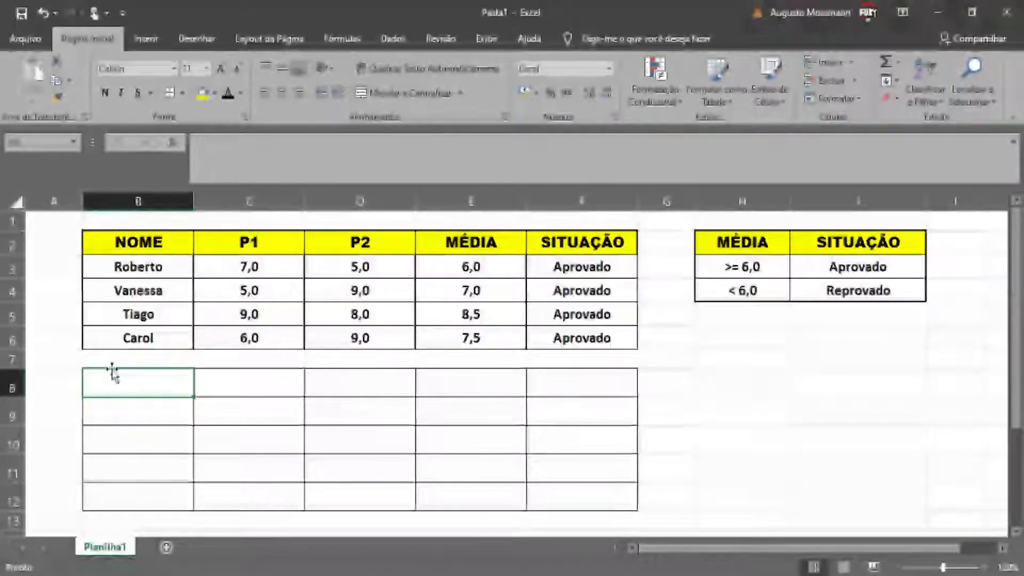
click(143, 438)
click(162, 383)
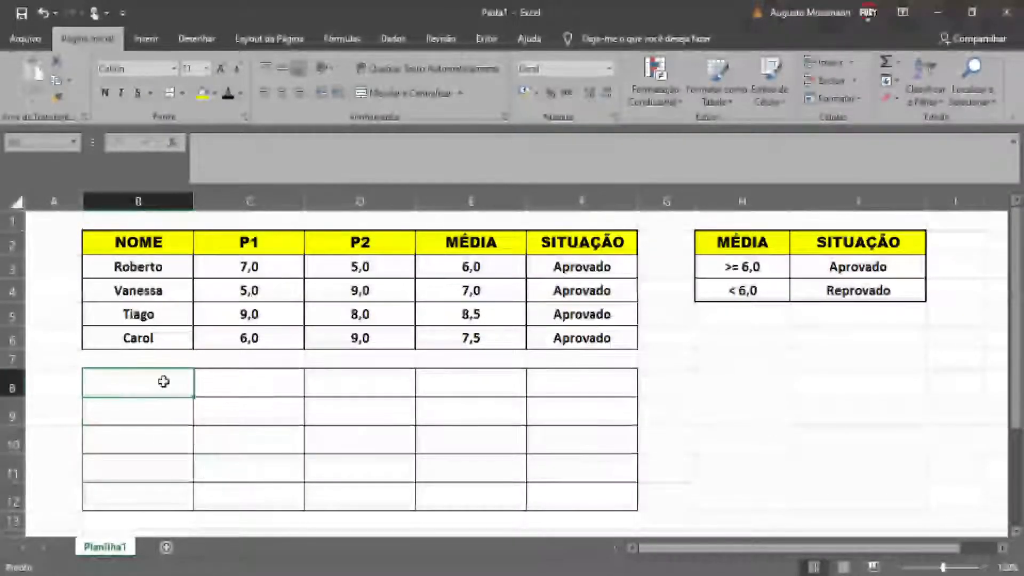
drag(135, 384, 533, 390)
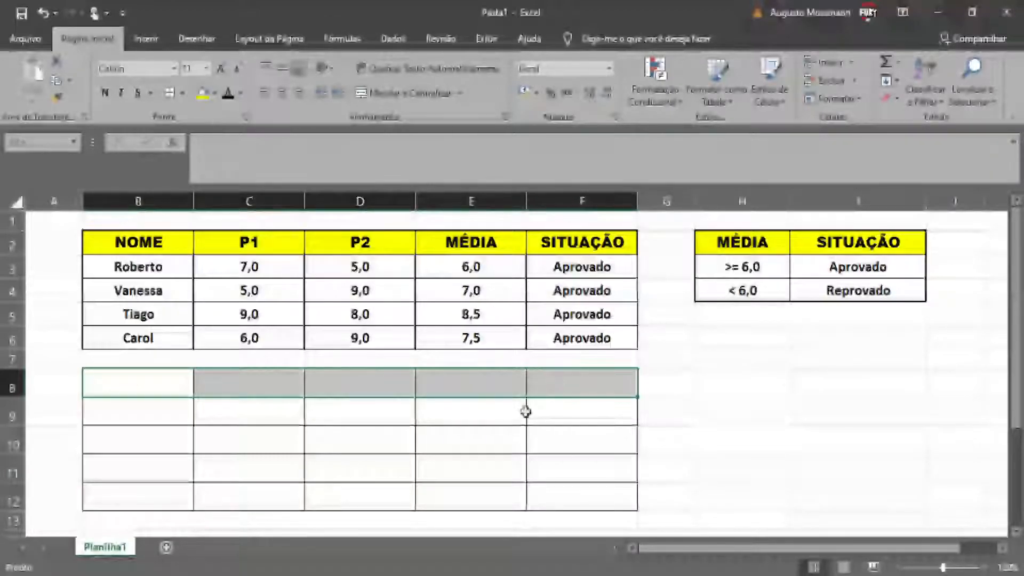
click(202, 96)
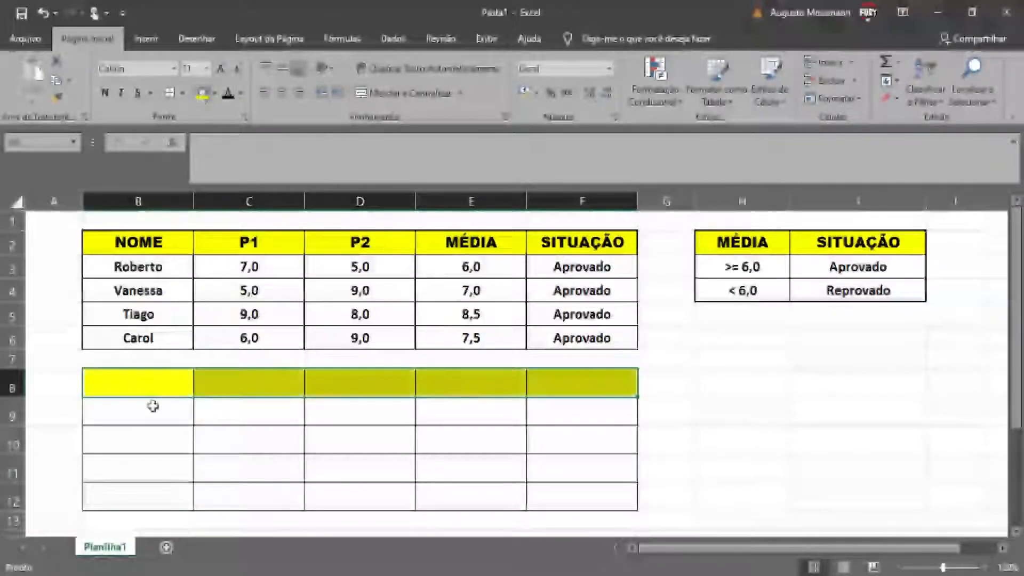
click(155, 441)
click(162, 402)
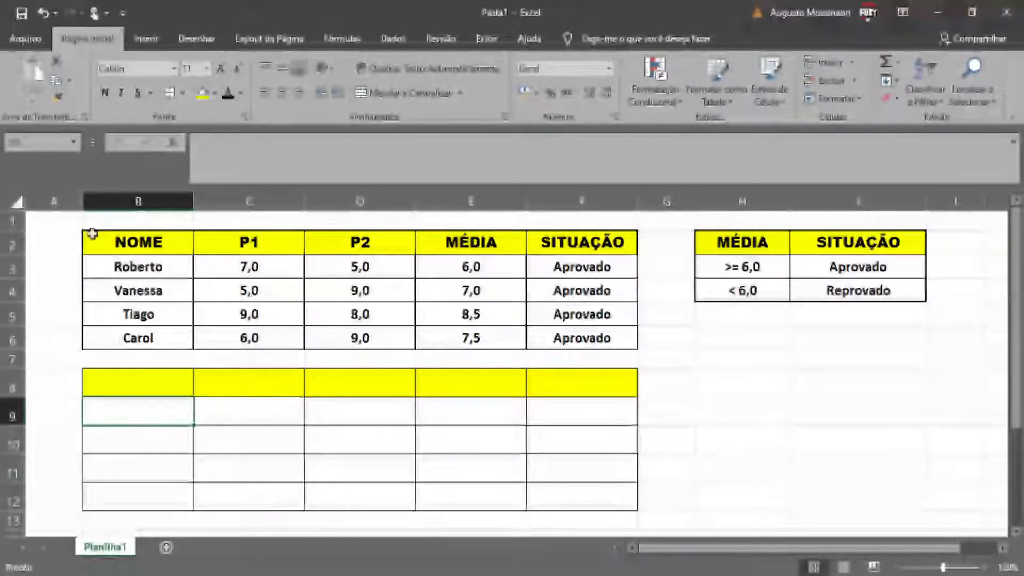
Apply a thick outside border around the second table, B8:F12
drag(128, 384, 613, 498)
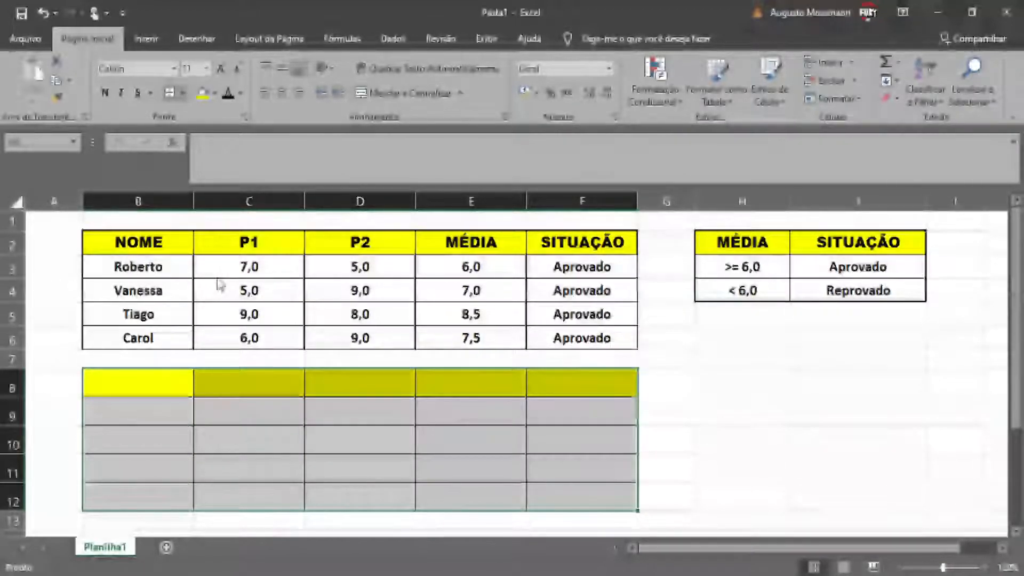
click(85, 387)
drag(87, 382, 559, 494)
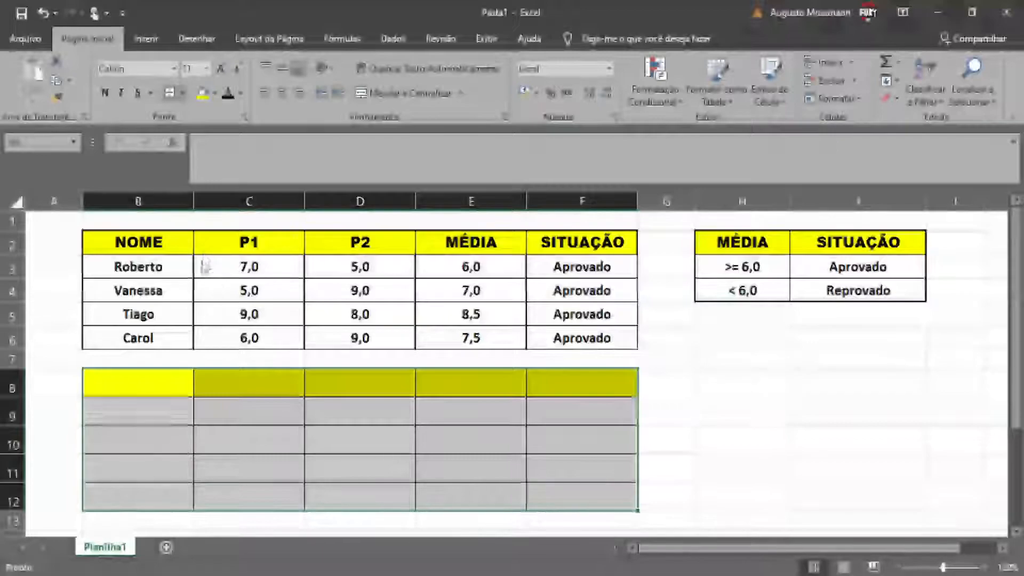
click(107, 379)
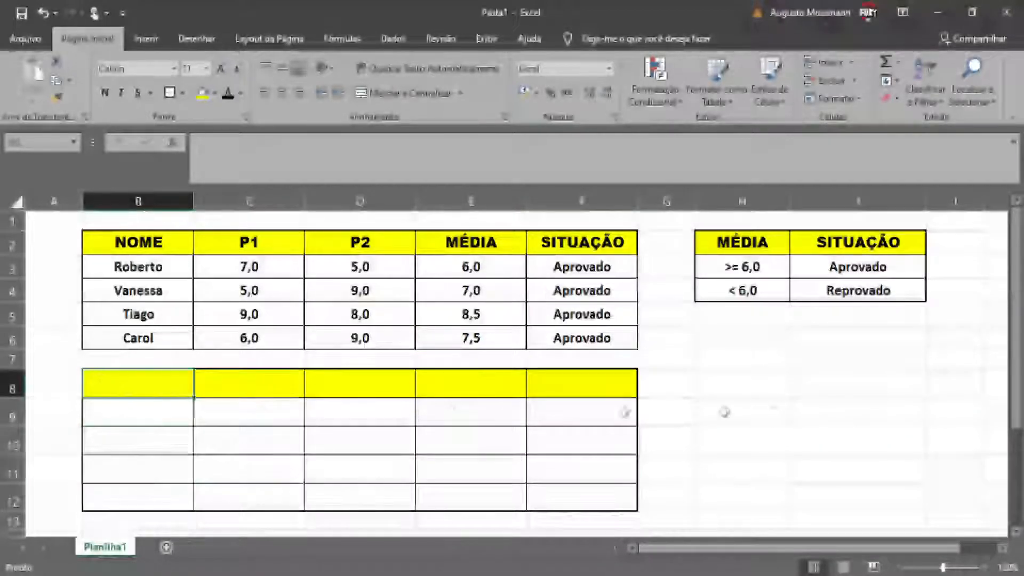
click(533, 441)
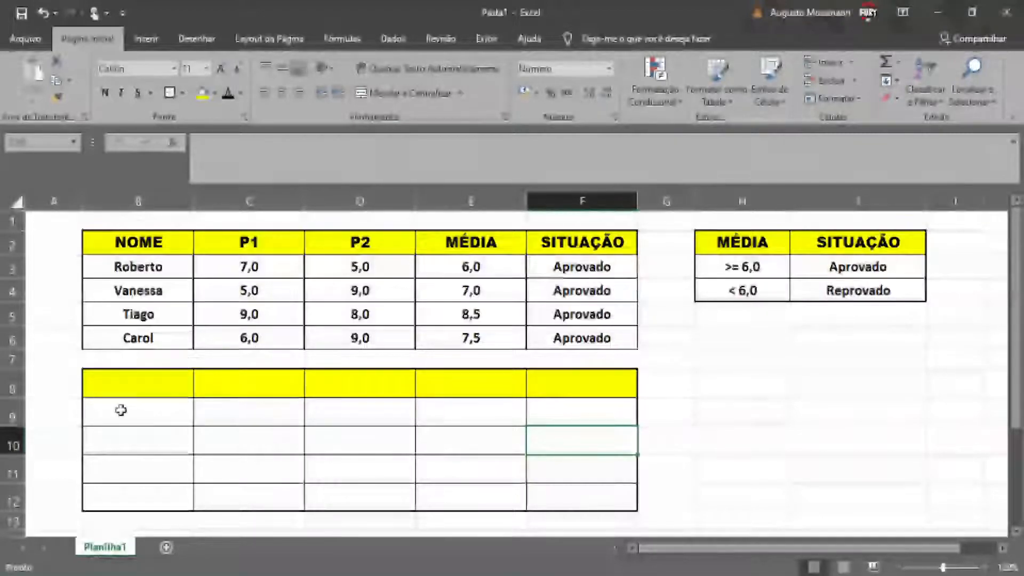
Enter the heading NOME in B8 and format it bold, size 12 and centered
click(174, 383)
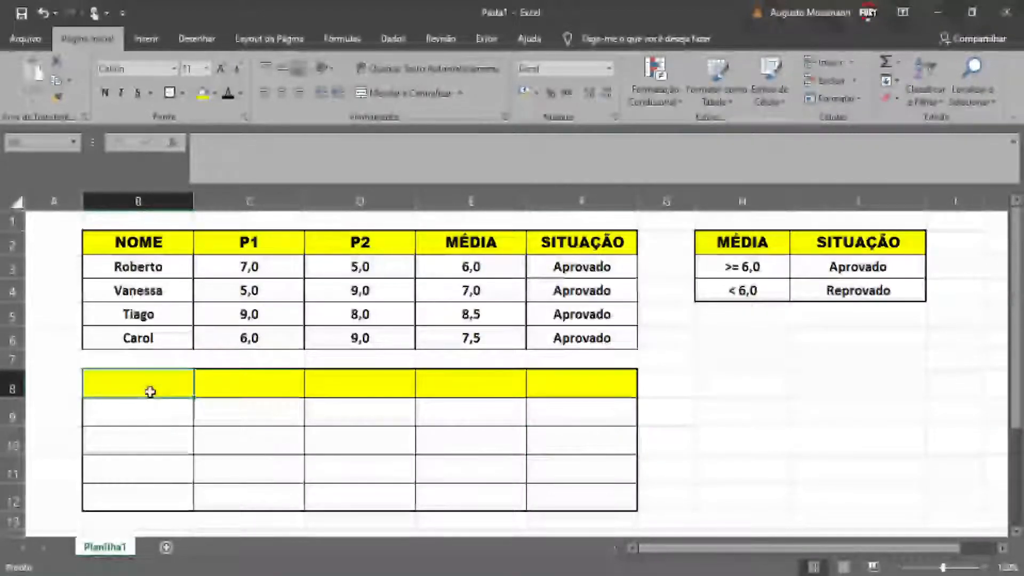
text(NOME)
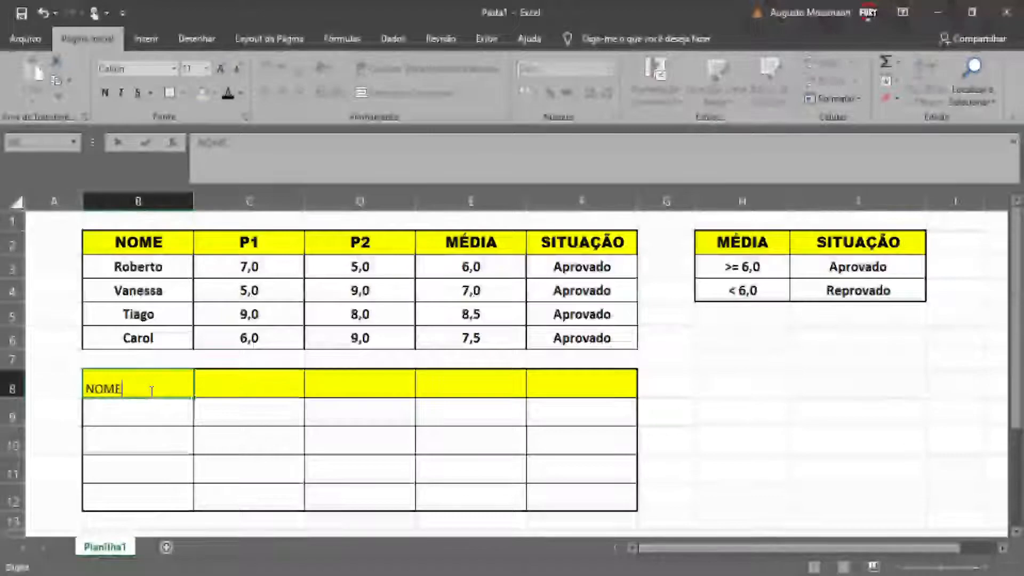
key(Return)
click(167, 388)
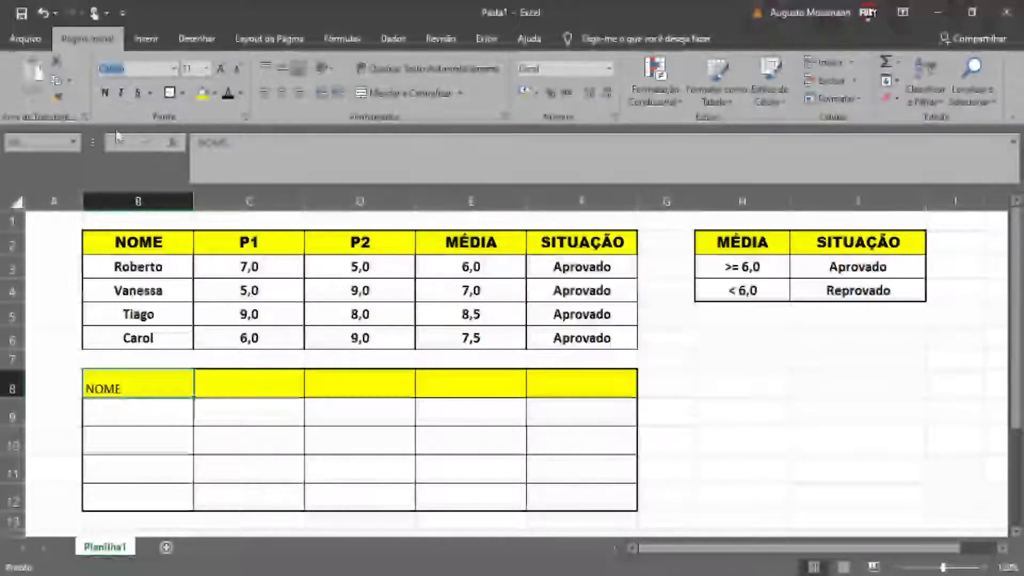
click(105, 95)
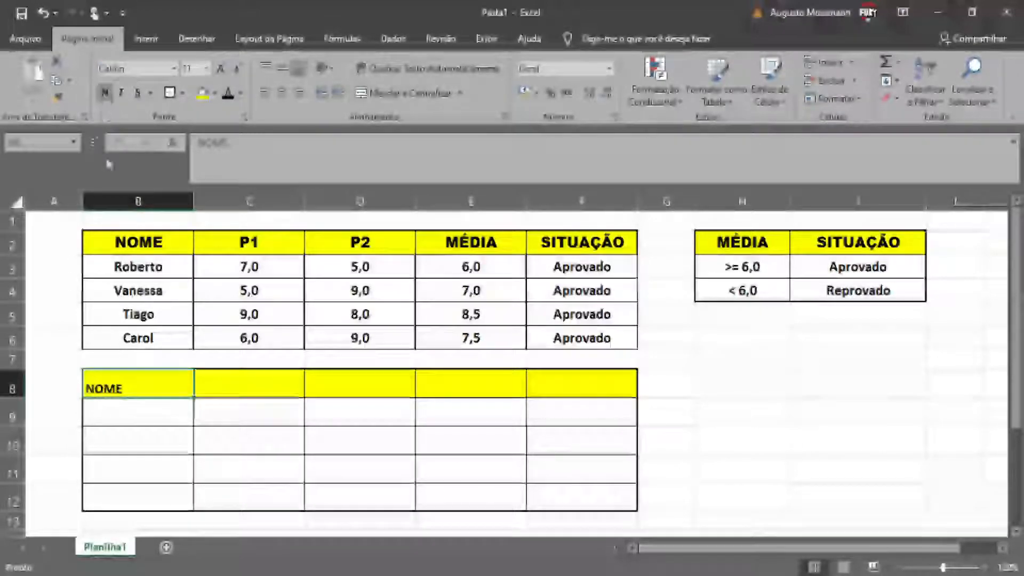
click(222, 69)
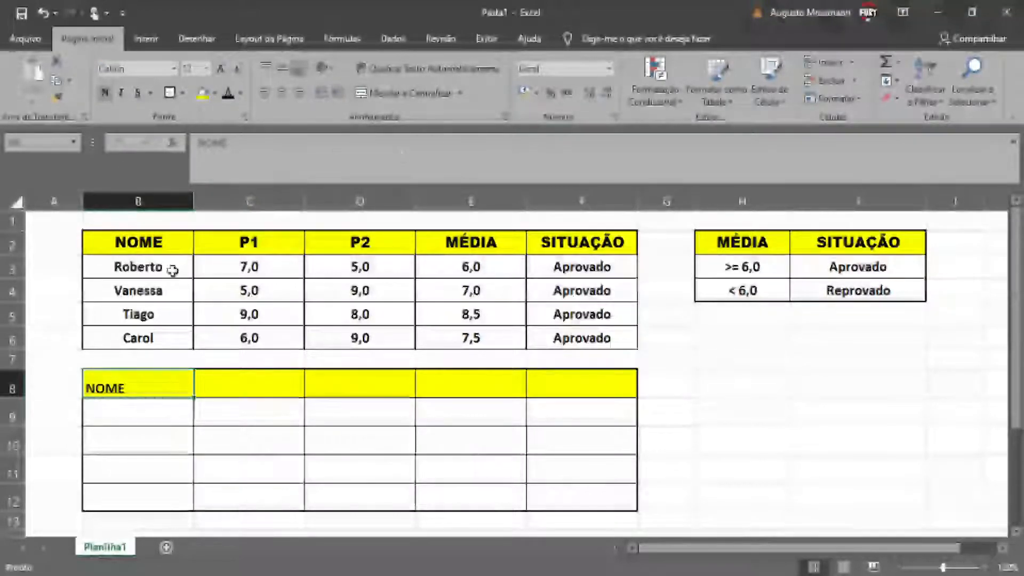
click(284, 96)
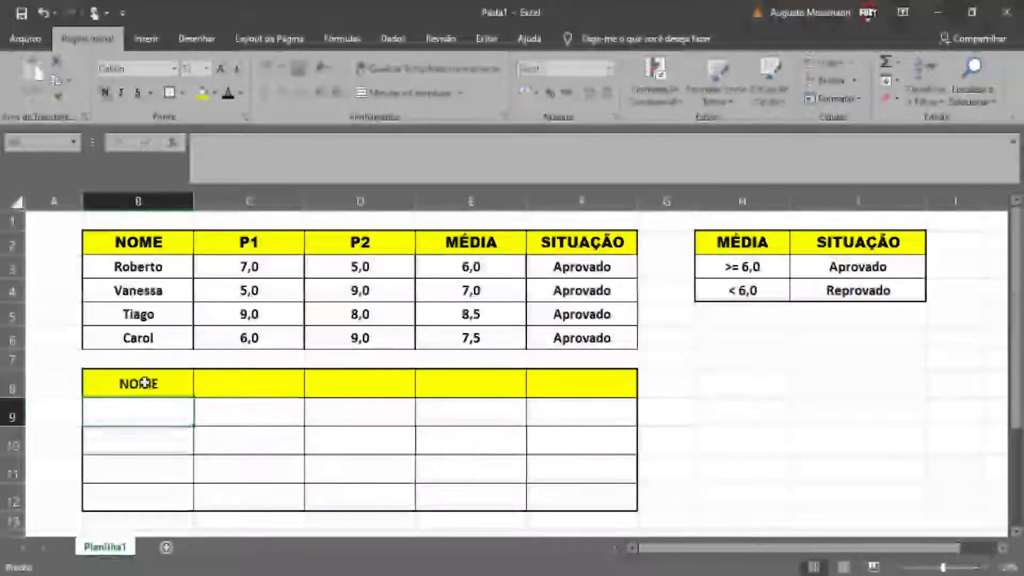
Center the contents of the second table's body cells B9:F12 horizontally and vertically
click(140, 407)
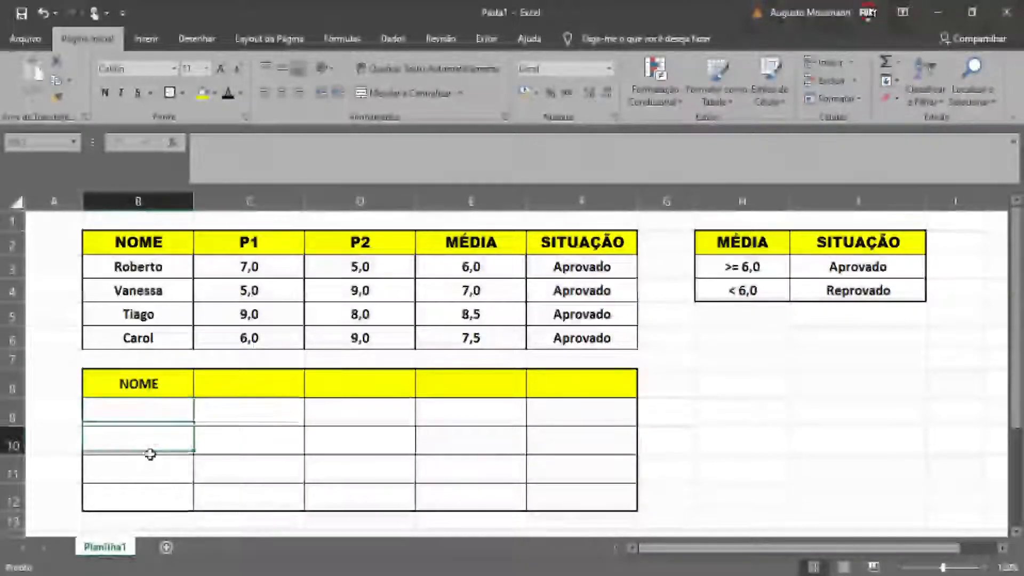
drag(152, 417, 601, 493)
click(282, 95)
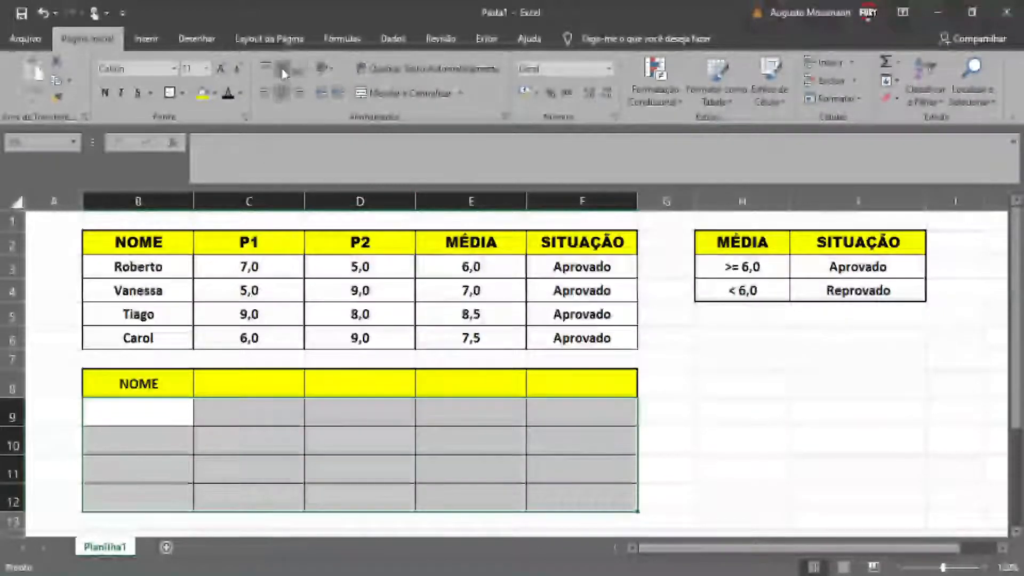
click(301, 491)
Enter the values 5, 4, 2 and 3 in cells C9 to C12 of the second table
click(242, 437)
click(240, 415)
text(5)
key(Return)
text(4)
key(Return)
text(2)
key(Return)
text(3)
key(Return)
Review the numbers in C9:C12 and the first student's row from P1 to SITUAÇÃO in the grades table
click(352, 419)
click(270, 438)
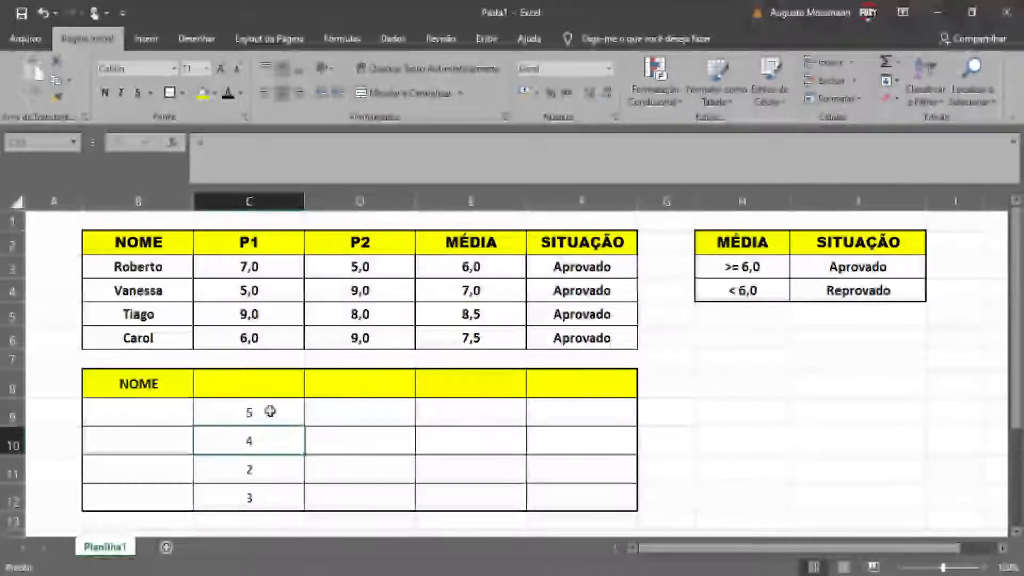
drag(270, 412, 267, 486)
click(271, 489)
click(244, 383)
click(487, 377)
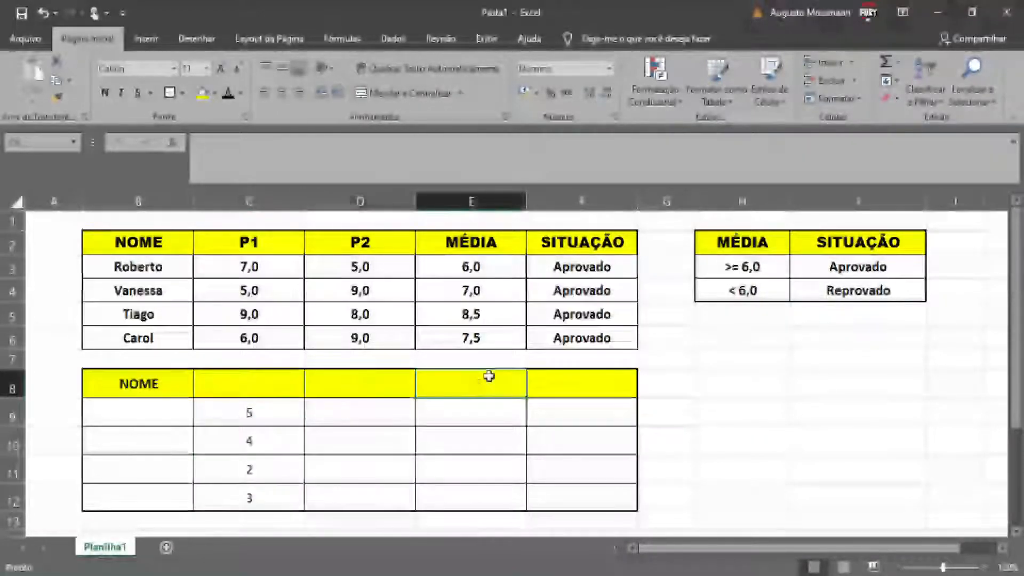
click(590, 416)
click(541, 501)
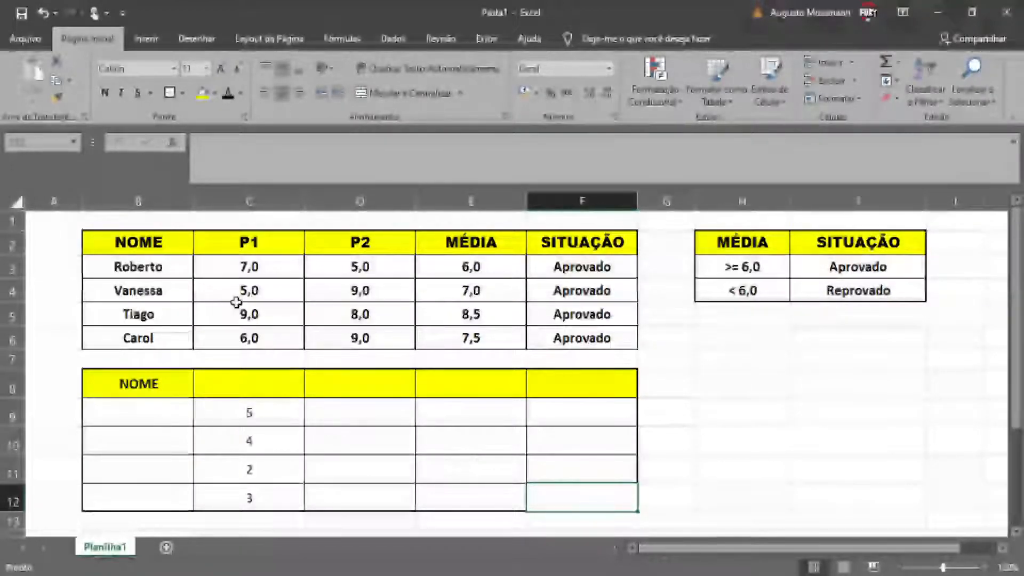
drag(213, 267, 563, 265)
click(562, 265)
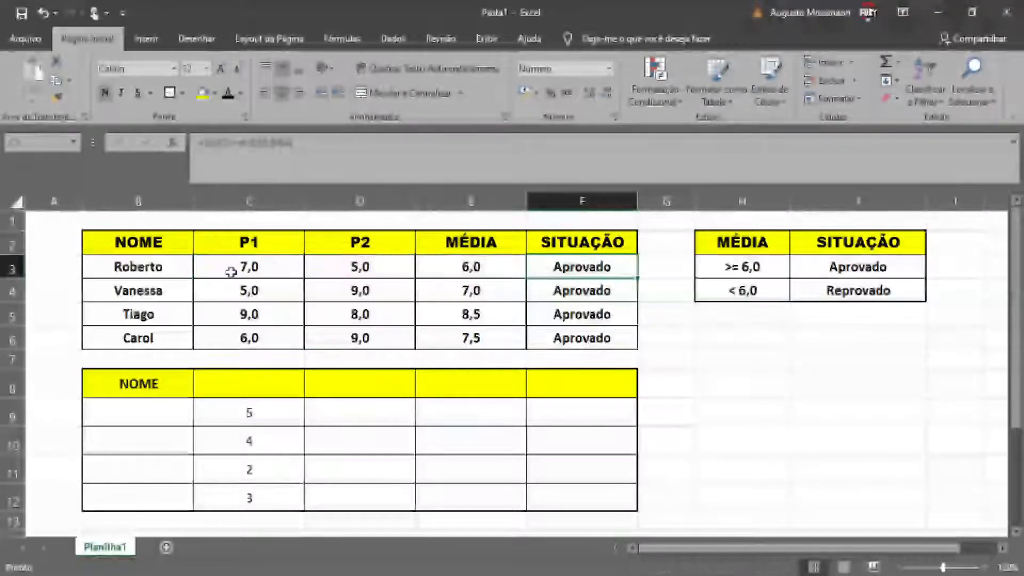
drag(231, 270, 503, 265)
click(461, 265)
click(138, 270)
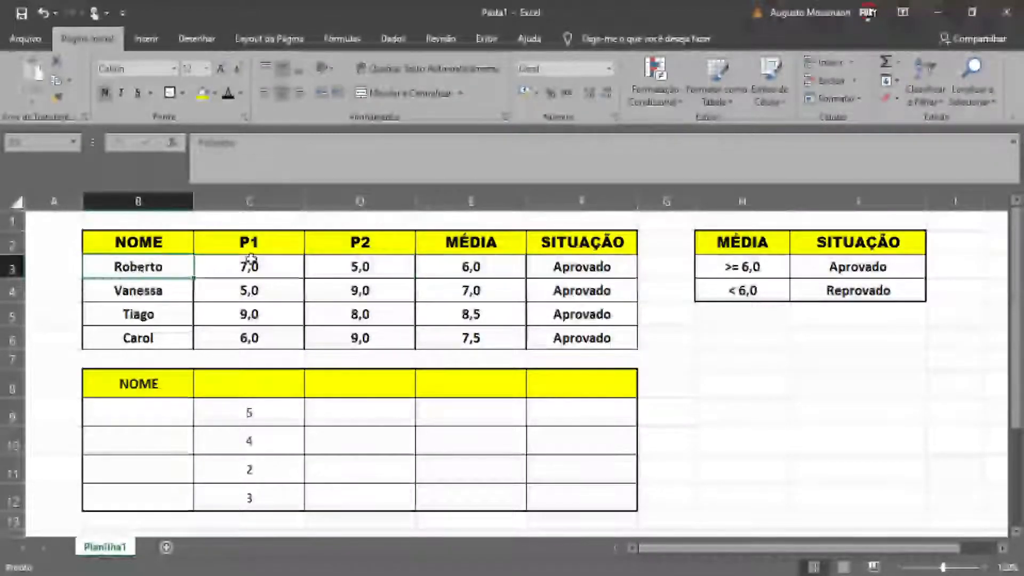
Narrow column A and widen column B to make room for longer entries
click(58, 266)
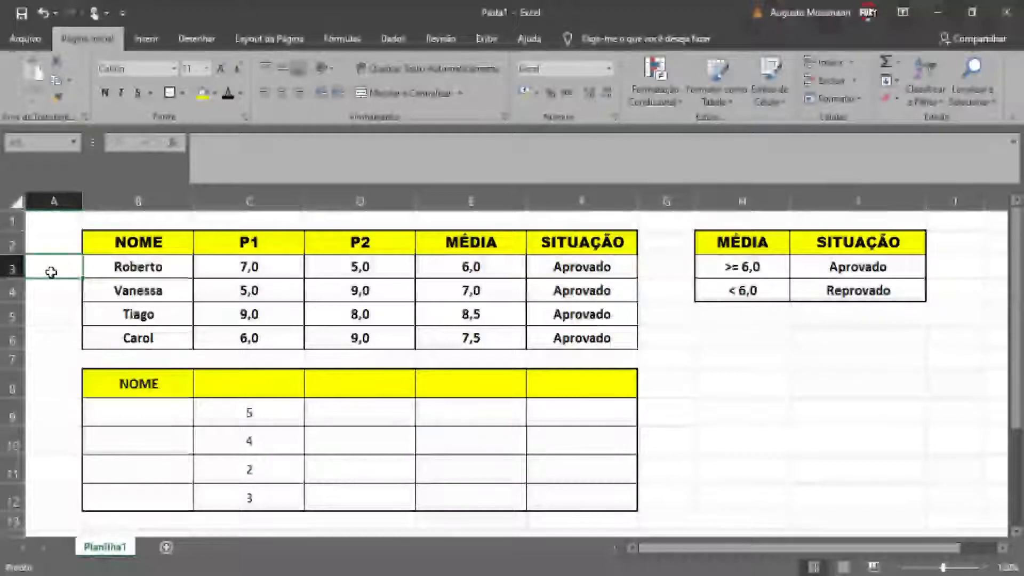
drag(83, 201, 181, 201)
drag(221, 290, 237, 338)
click(120, 262)
click(244, 267)
drag(182, 201, 55, 201)
drag(171, 201, 313, 208)
click(385, 272)
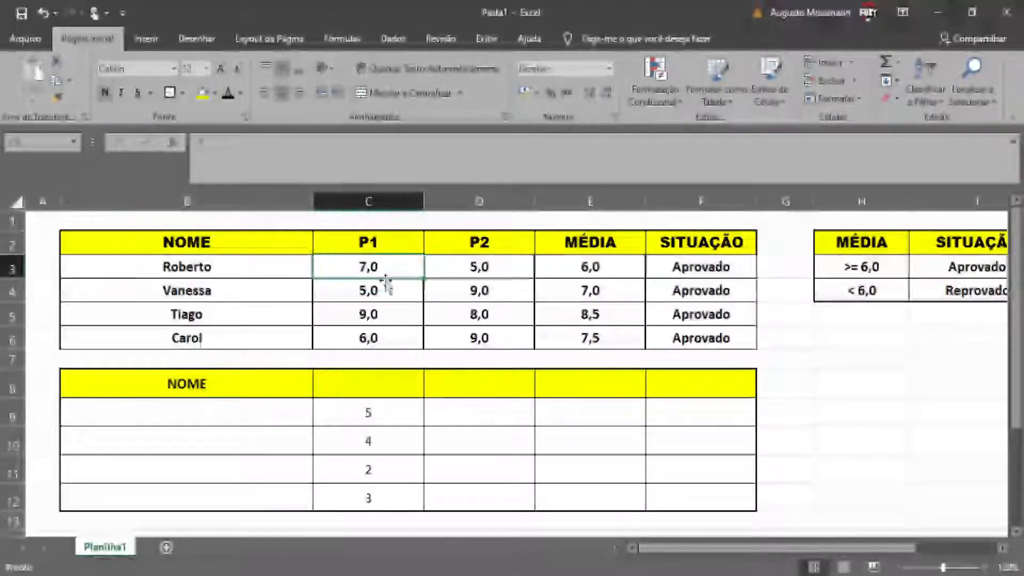
drag(686, 270, 714, 336)
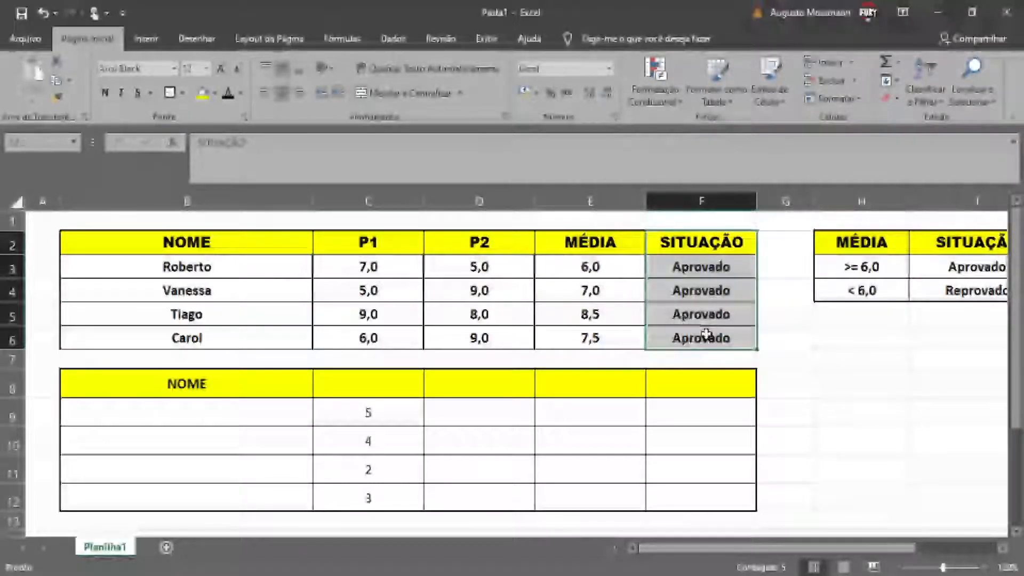
Replace the first two student names in B3 and B4 with Educação Física and Artes
click(225, 268)
key(BackSpace)
key(BackSpace)
key(BackSpace)
key(BackSpace)
key(BackSpace)
key(BackSpace)
key(BackSpace)
text(Educaç)
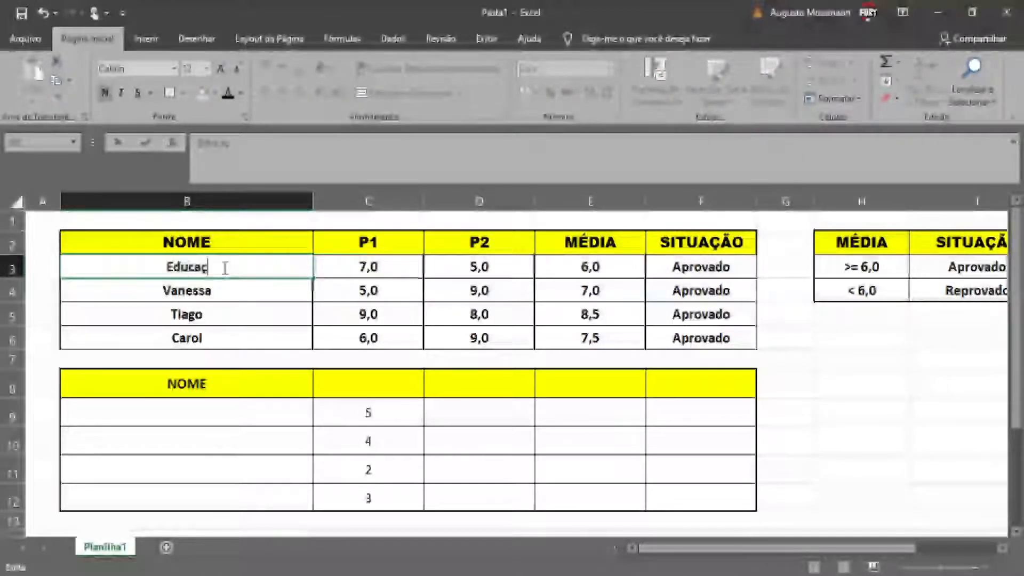
text(ão Físic)
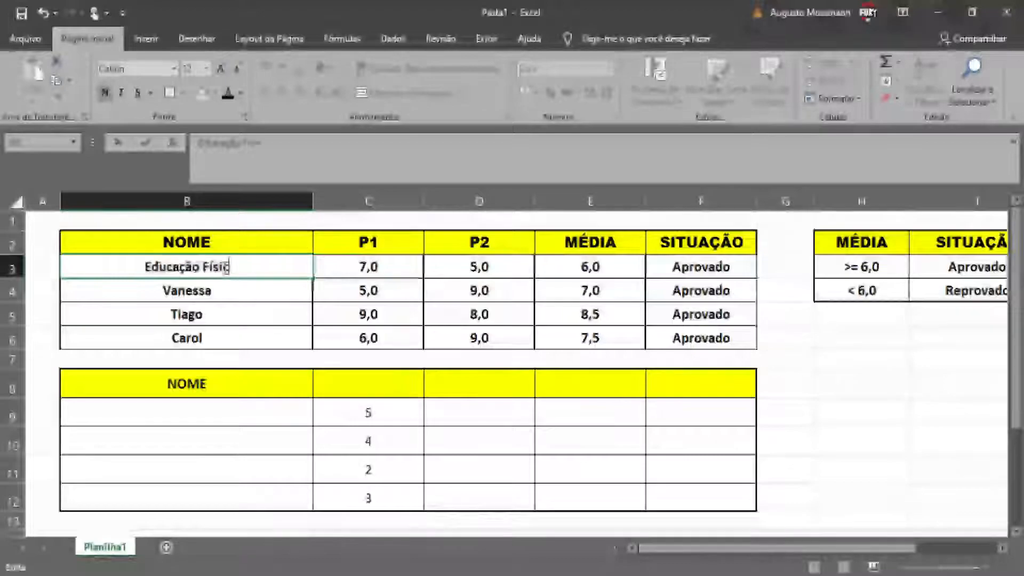
text(a)
key(Return)
text(Artes)
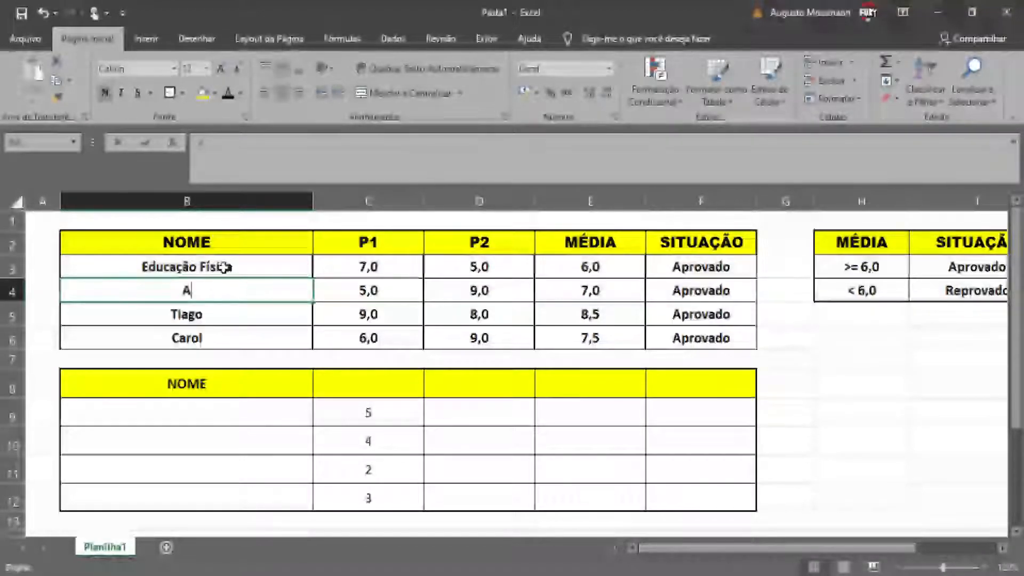
key(Return)
Replace the student name in B5 with Portugues
text(Porth)
key(BackSpace)
key(BackSpace)
text(tu)
key(BackSpace)
key(BackSpace)
text(tugue)
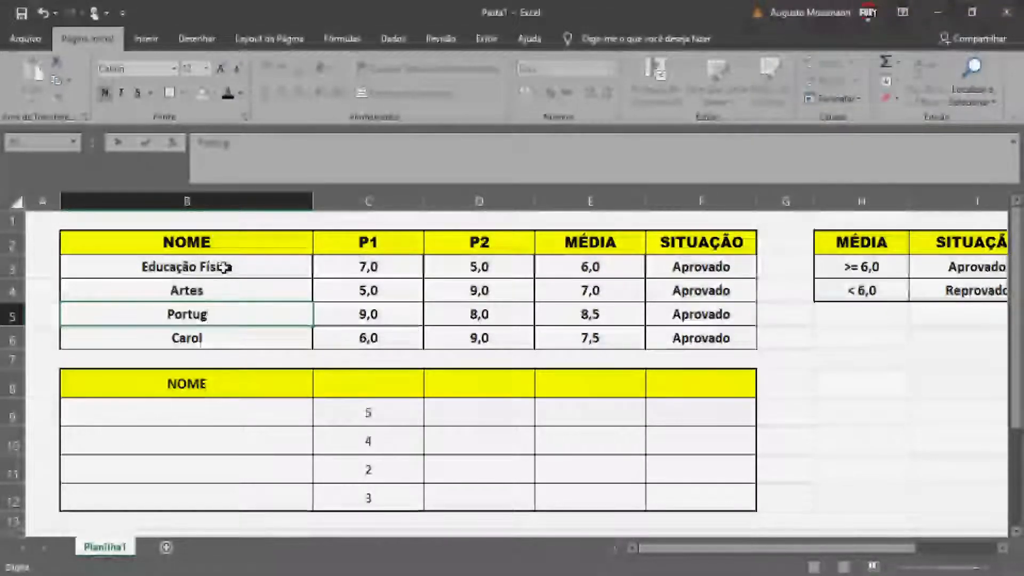
key(BackSpace)
key(BackSpace)
text(ues)
key(Return)
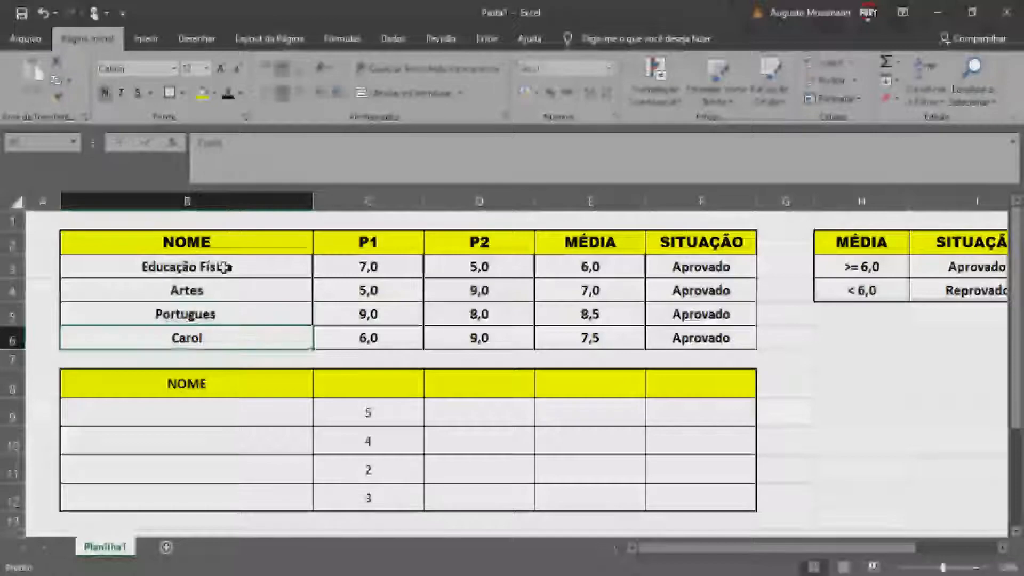
Delete the last student name in B6 of the grades table
click(226, 314)
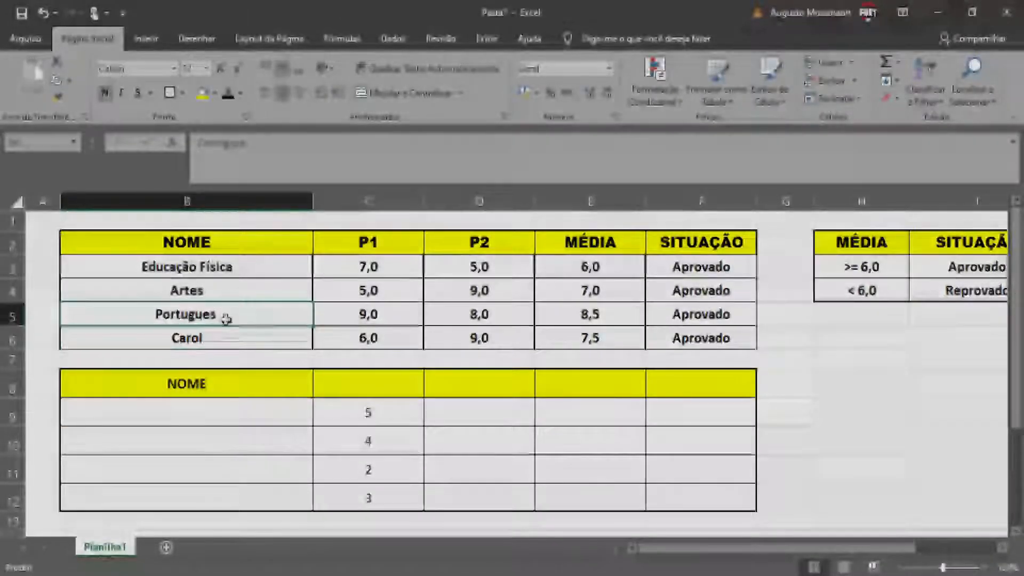
click(688, 317)
click(169, 294)
click(739, 309)
click(262, 349)
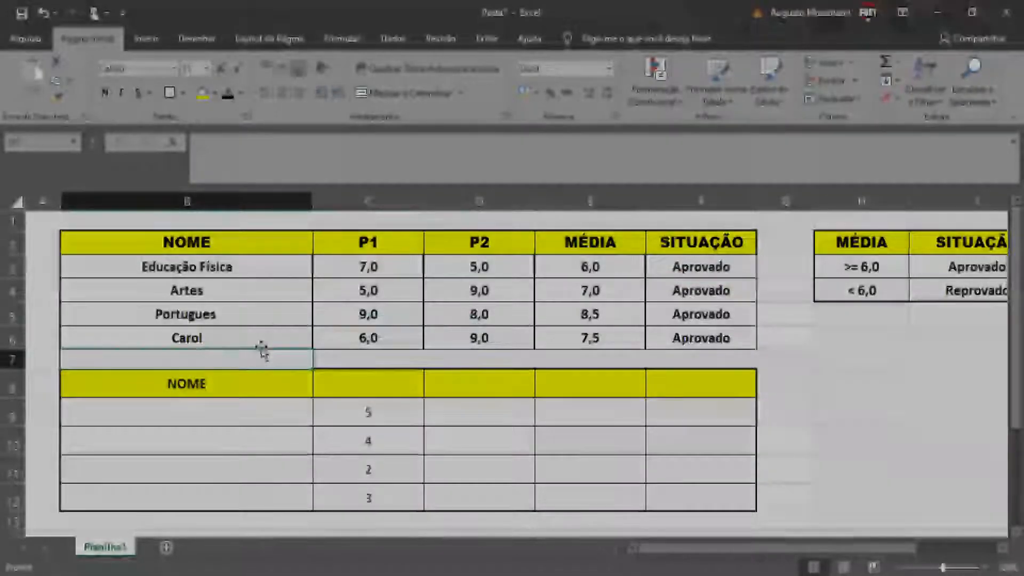
key(Delete)
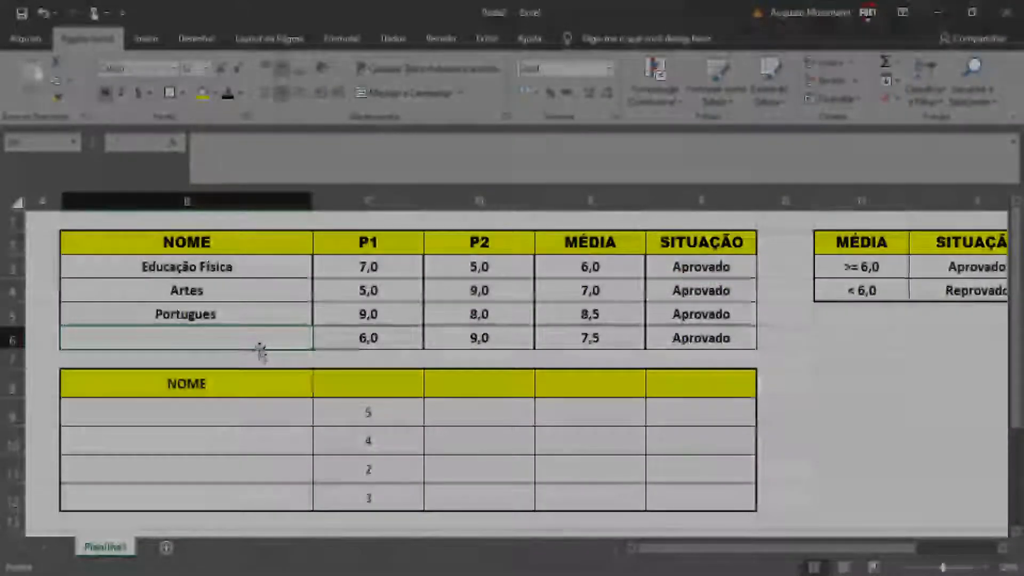
scroll(806, 317, down, 1)
scroll(814, 318, up, 1)
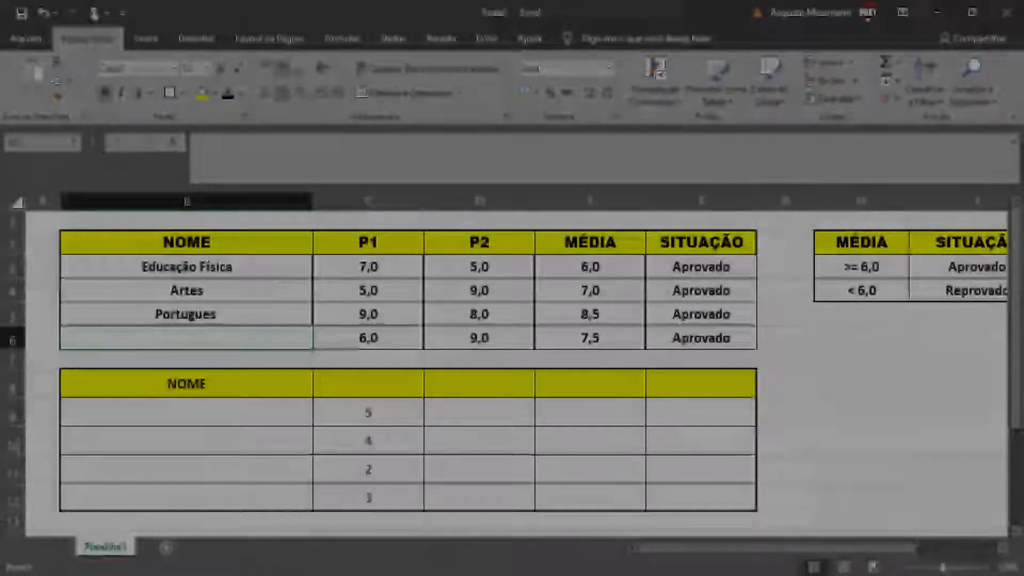
Zoom out the sheet slightly and select the P1 and P2 grades in C3:D6
click(898, 569)
click(795, 398)
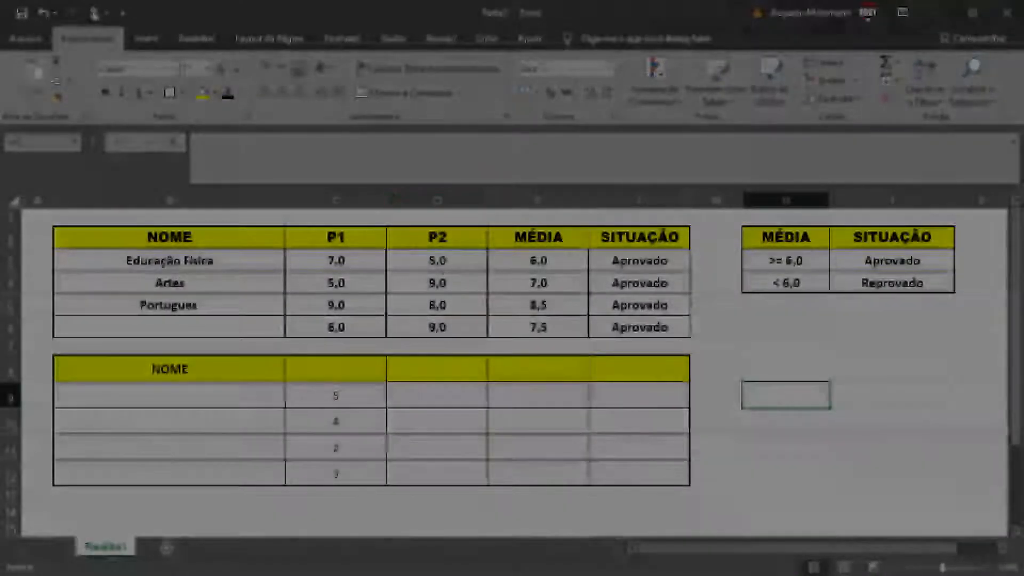
click(346, 268)
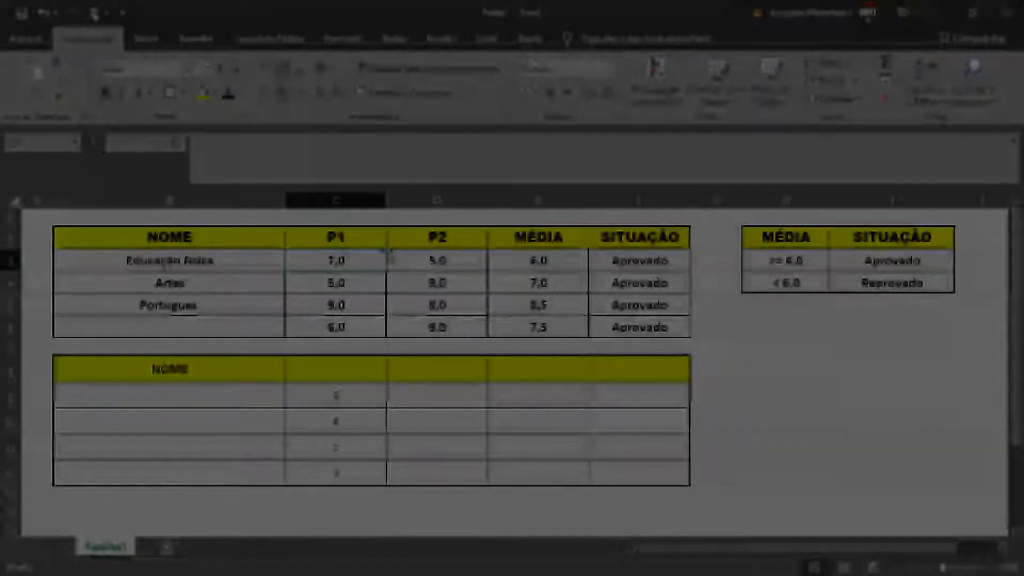
drag(339, 258, 435, 327)
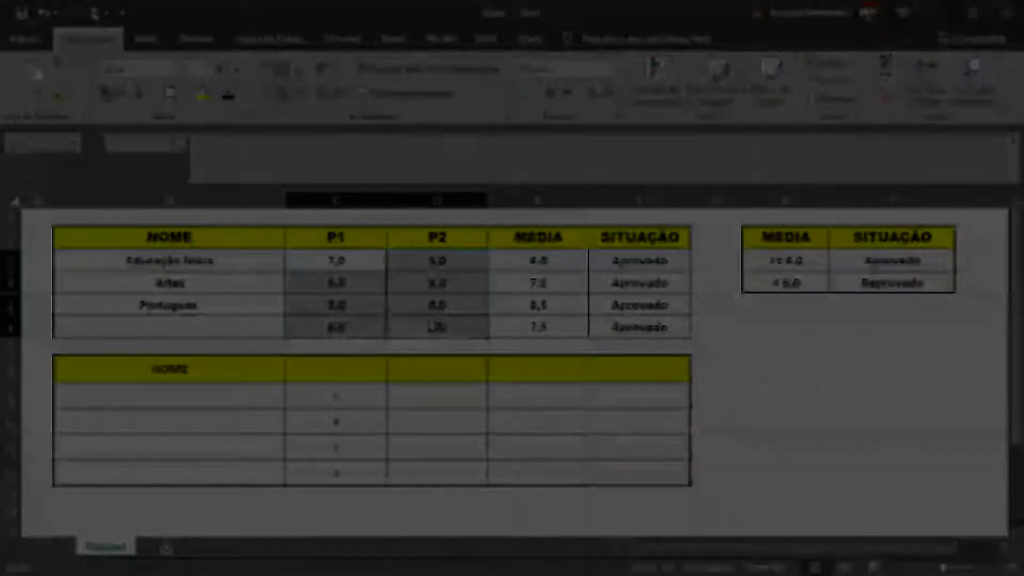